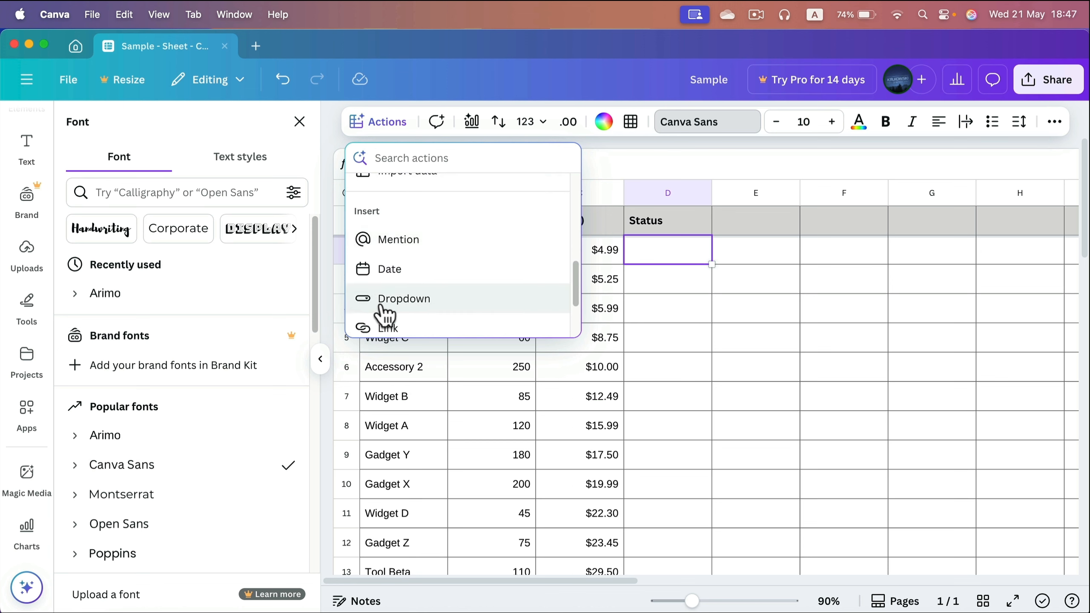
- Insert the preset Approval dropdown in cell D2 under Status and choose Not set
{"action": "scroll", "coordinate": [388, 307], "scroll_direction": "down", "scroll_amount": 1}
{"action": "left_click", "coordinate": [392, 277]}
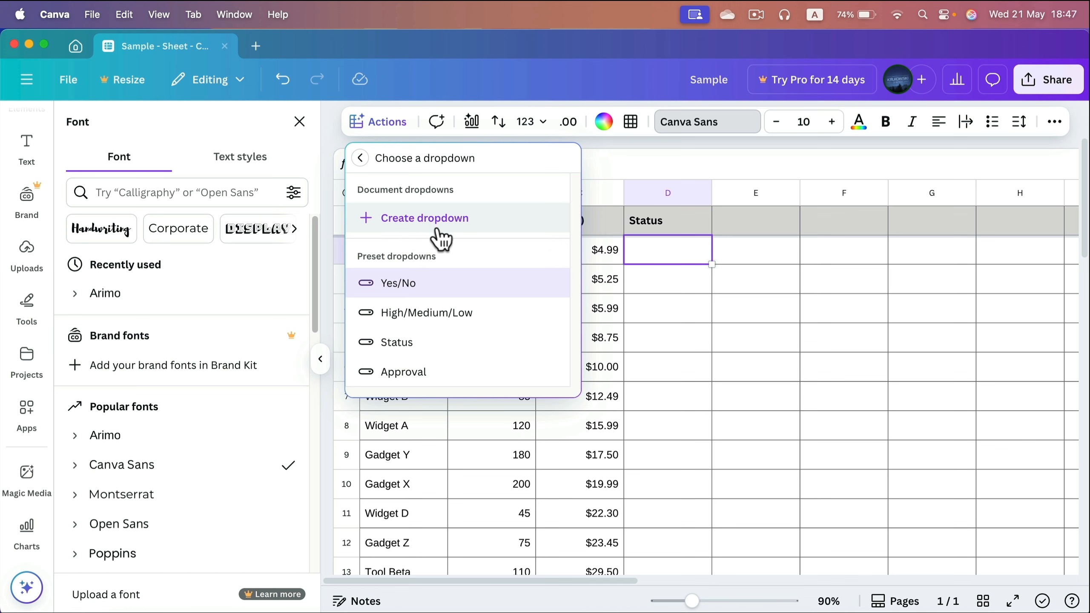
{"action": "left_click", "coordinate": [404, 378]}
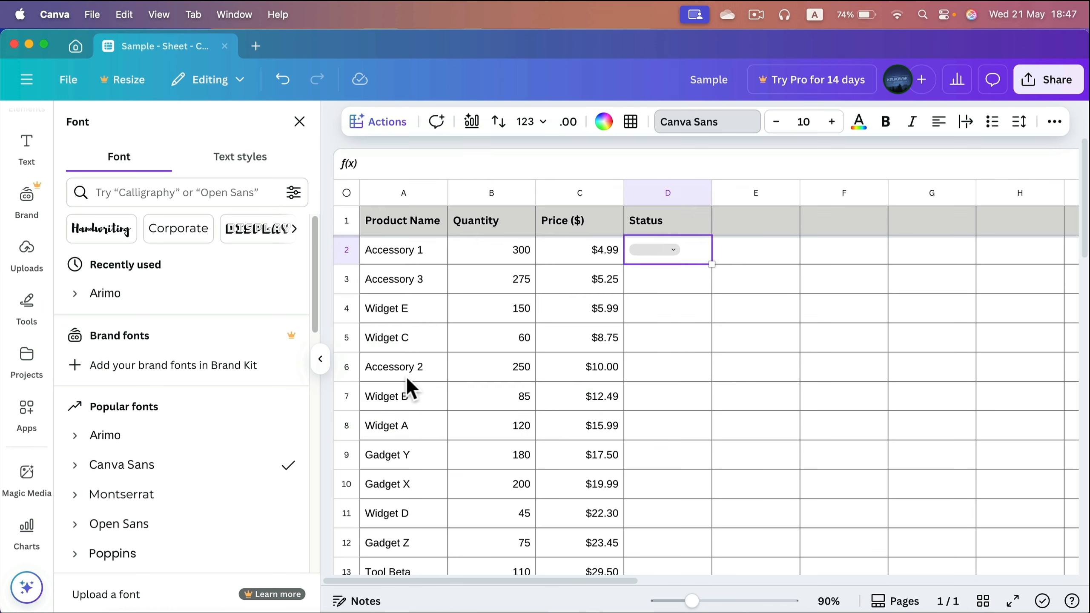
{"action": "left_click", "coordinate": [670, 250]}
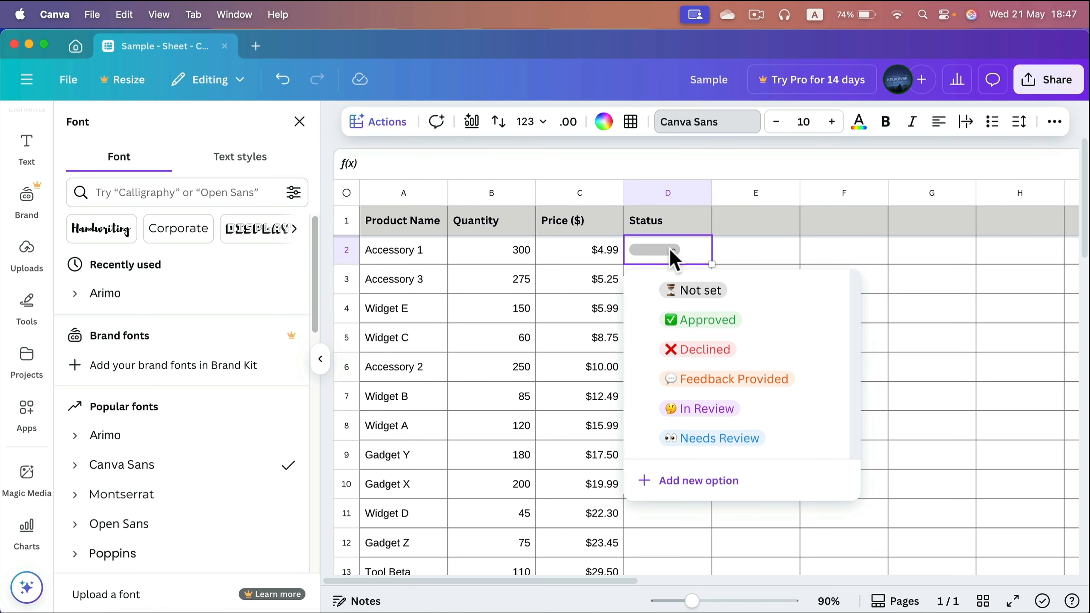
{"action": "left_click", "coordinate": [689, 286]}
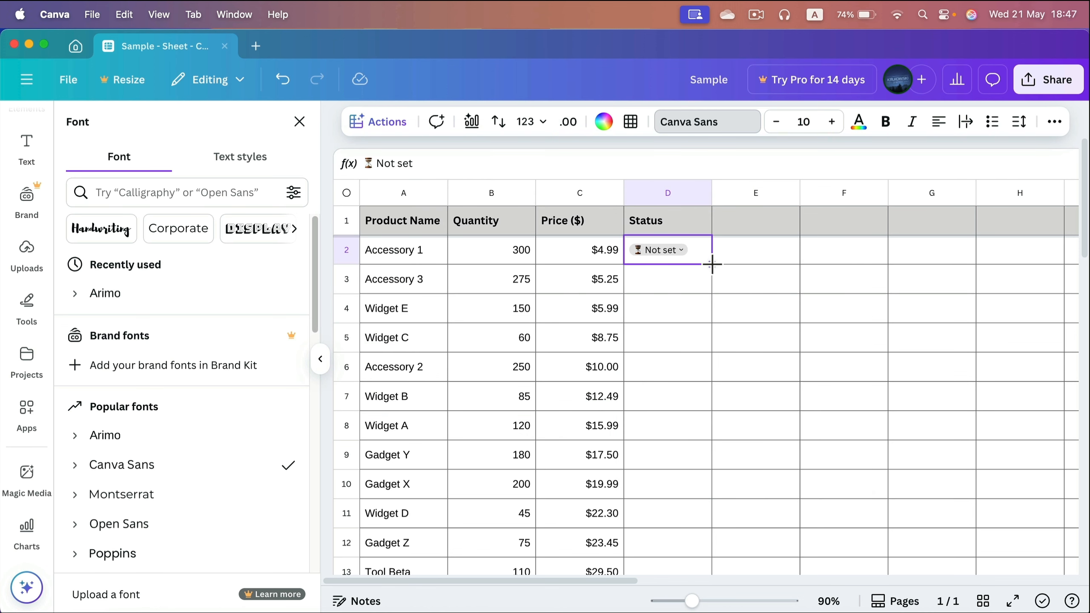
- Fill the D2 dropdown down the Status column to row 16, the Device Q row
{"action": "left_click_drag", "start_coordinate": [712, 263], "coordinate": [688, 512]}
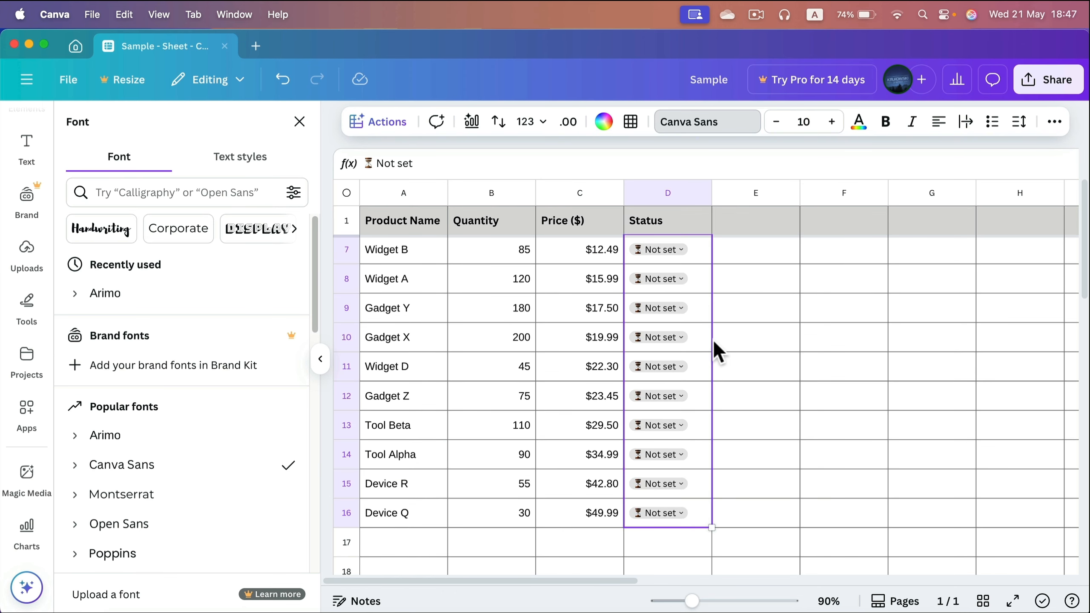
{"action": "scroll", "coordinate": [725, 257], "scroll_direction": "up", "scroll_amount": 5}
{"action": "left_click", "coordinate": [725, 254]}
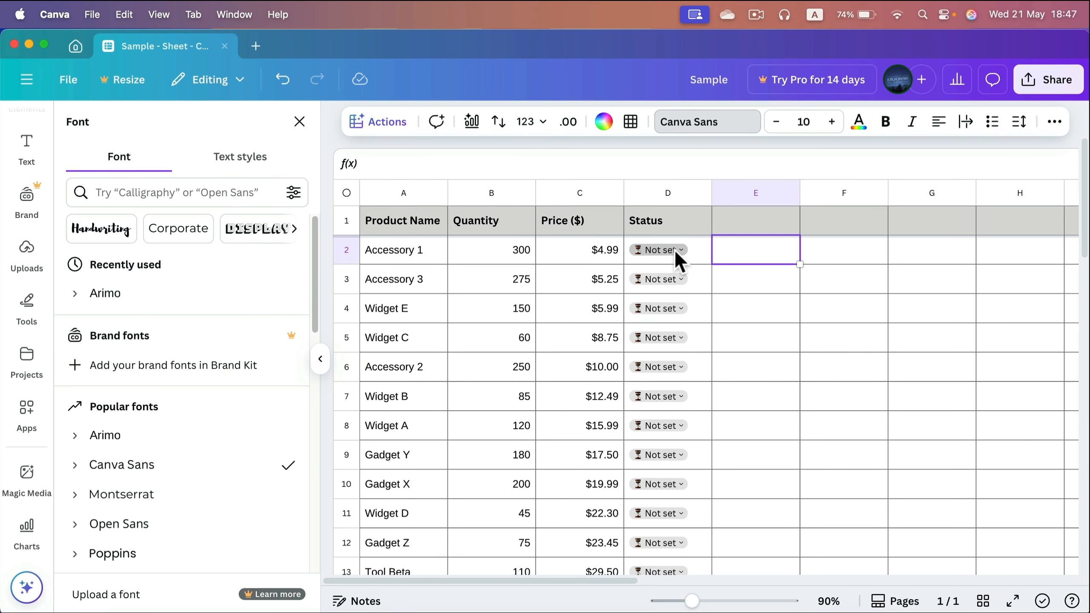
- Set the Status of Accessory 3 to Approved, Widget C to Declined and Widget A to In Review
{"action": "left_click", "coordinate": [681, 279]}
{"action": "left_click", "coordinate": [704, 349]}
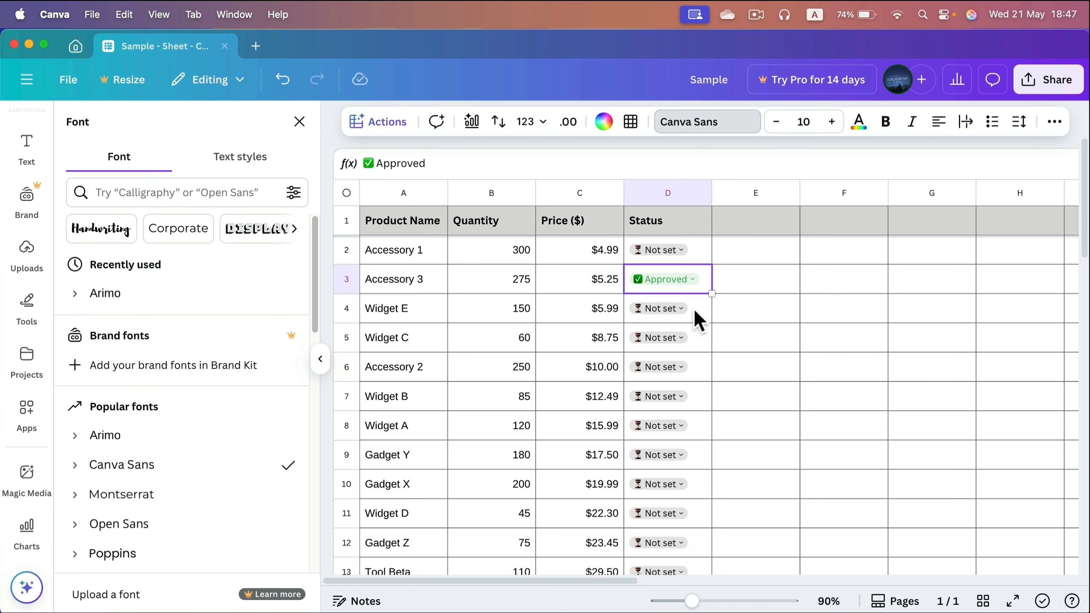
{"action": "left_click", "coordinate": [681, 337]}
{"action": "left_click", "coordinate": [472, 404]}
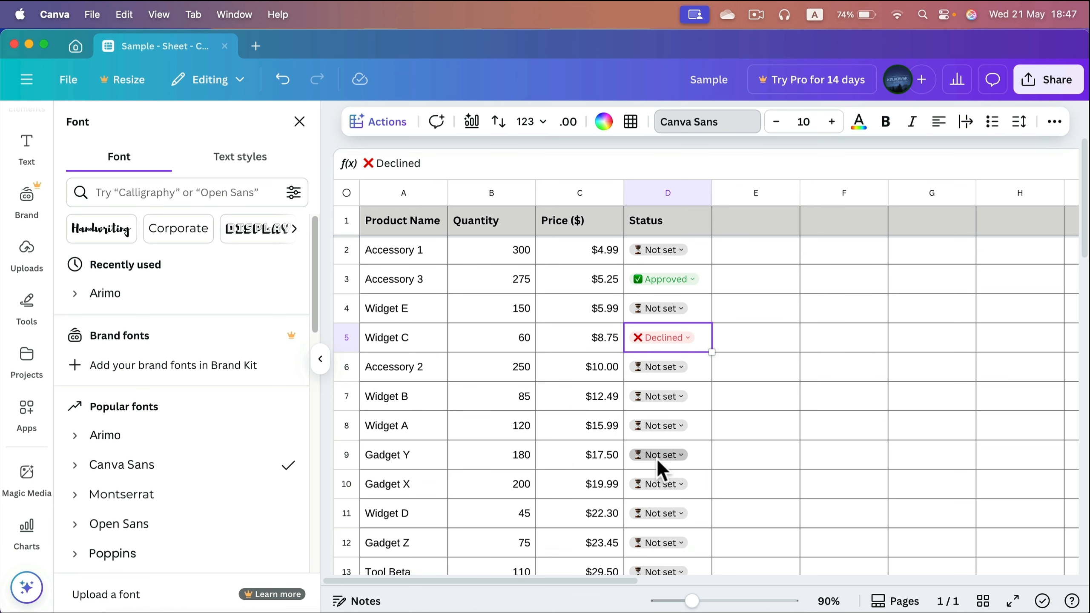
{"action": "left_click", "coordinate": [683, 425]}
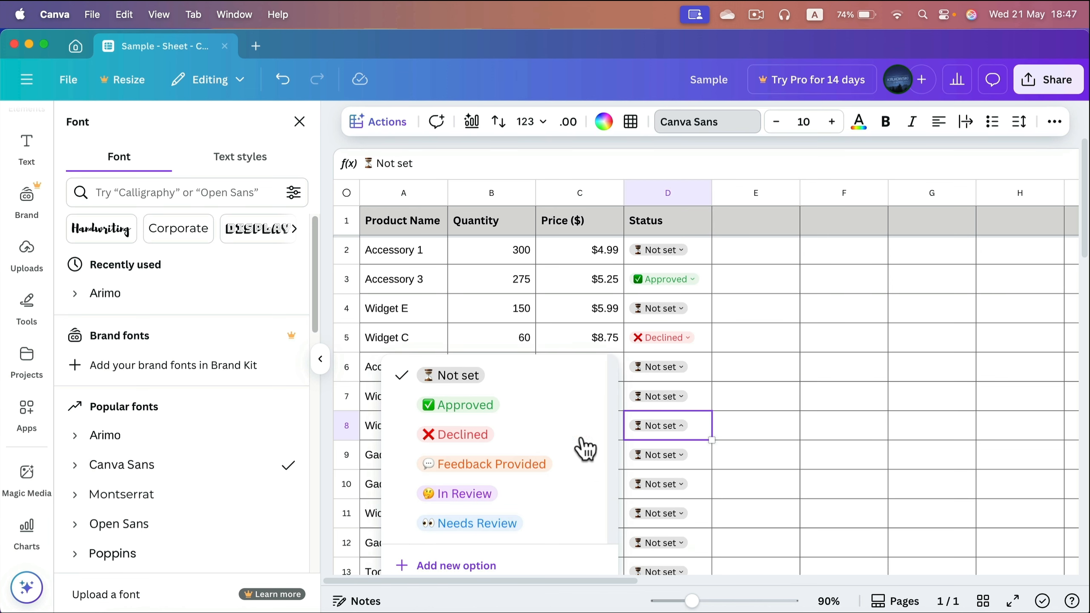
{"action": "left_click", "coordinate": [487, 493]}
{"action": "left_click", "coordinate": [753, 399]}
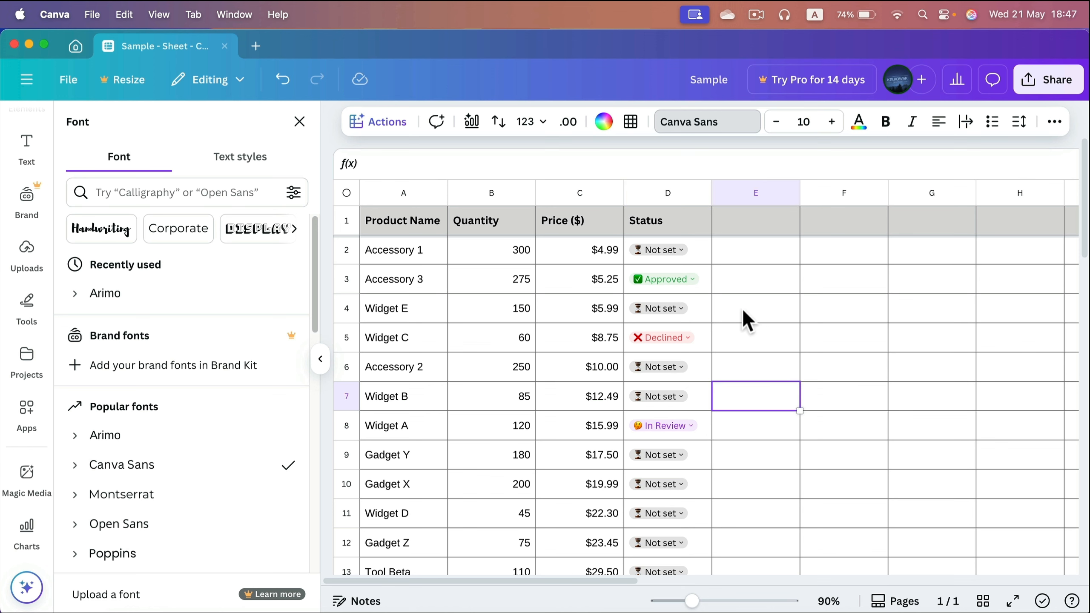
- Create a new custom dropdown in cell E2
{"action": "left_click", "coordinate": [731, 252]}
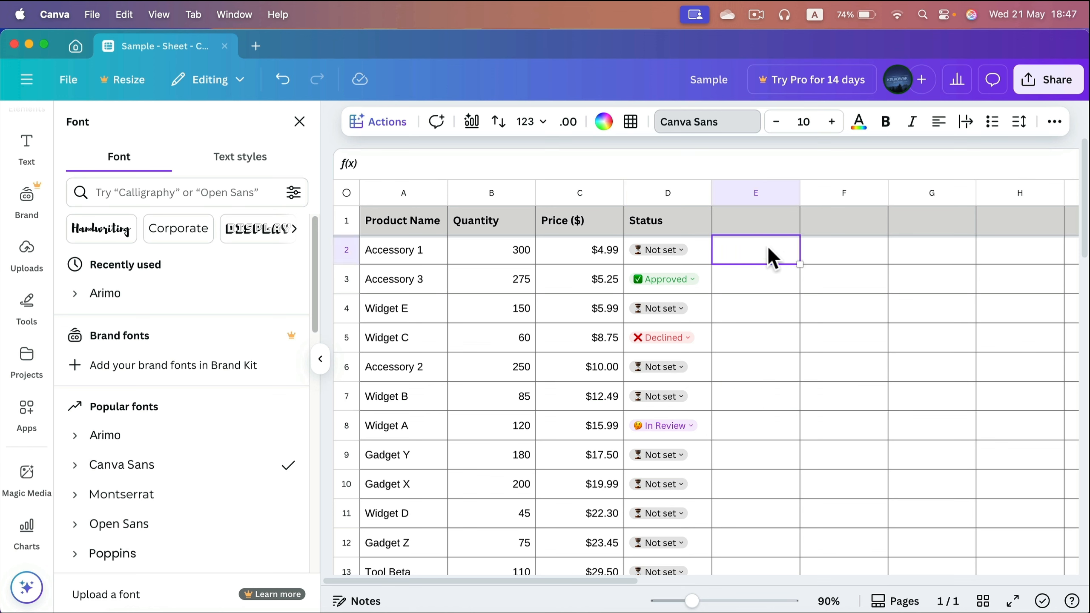
{"action": "left_click", "coordinate": [375, 121]}
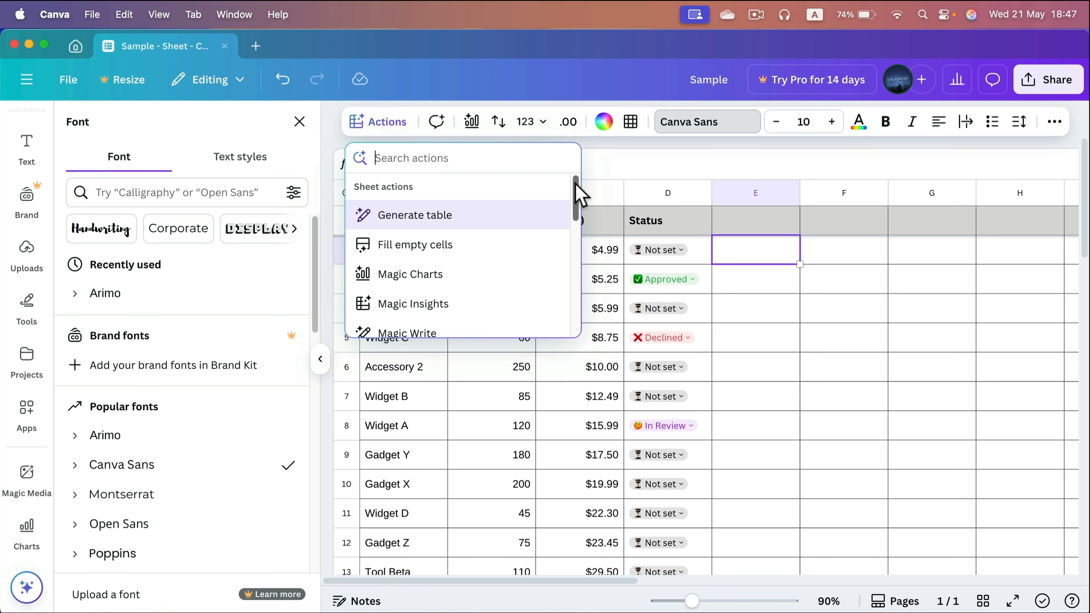
{"action": "left_click_drag", "start_coordinate": [576, 196], "coordinate": [591, 325]}
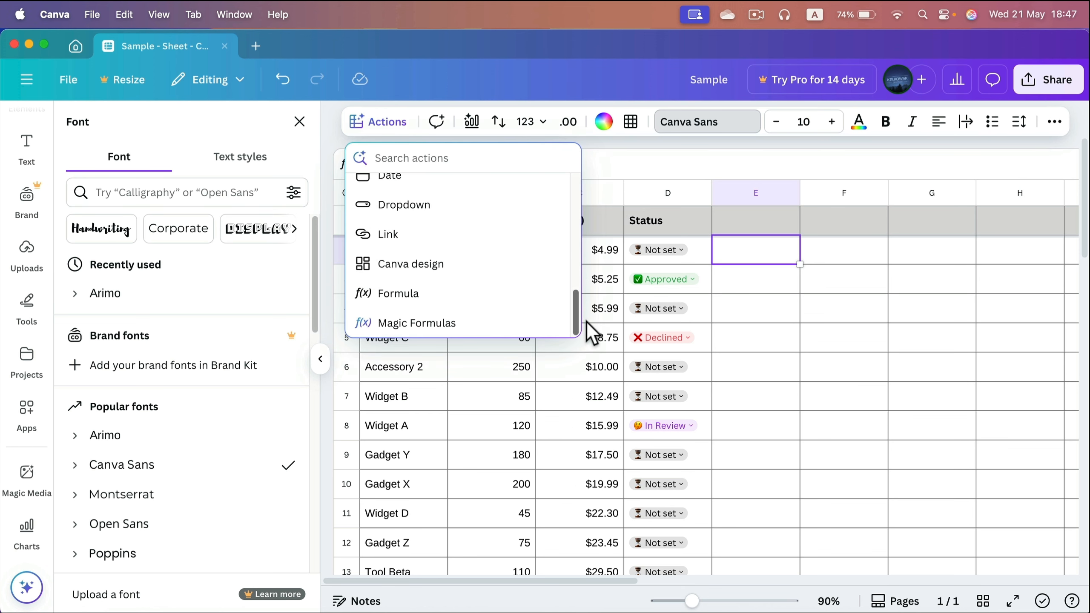
{"action": "left_click", "coordinate": [422, 210]}
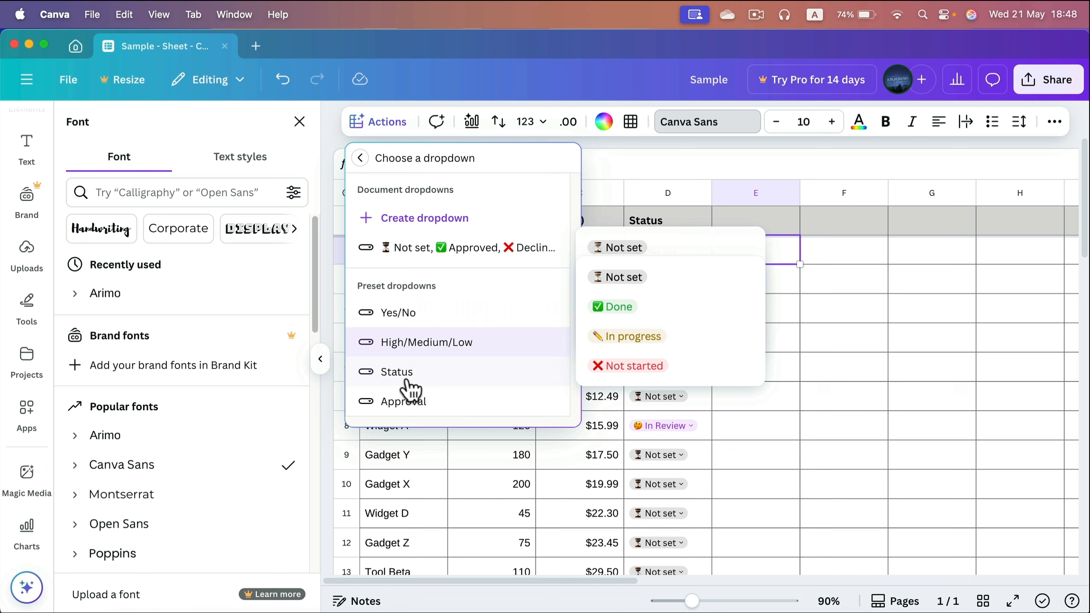
{"action": "left_click", "coordinate": [416, 219]}
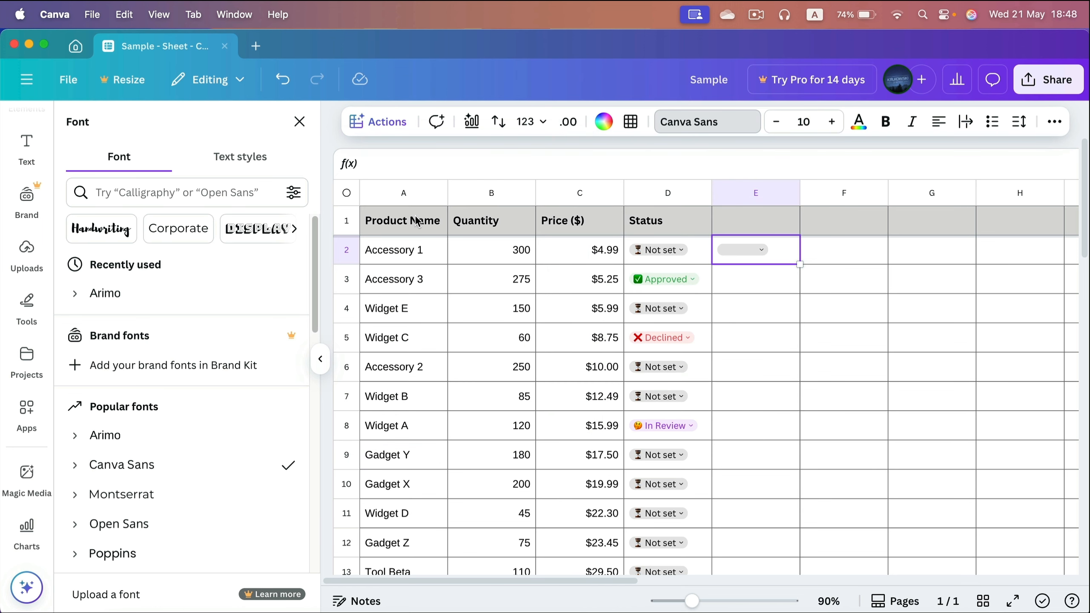
- Add a fourth option, Option 4, to the custom dropdown in cell E2
{"action": "left_click", "coordinate": [733, 250]}
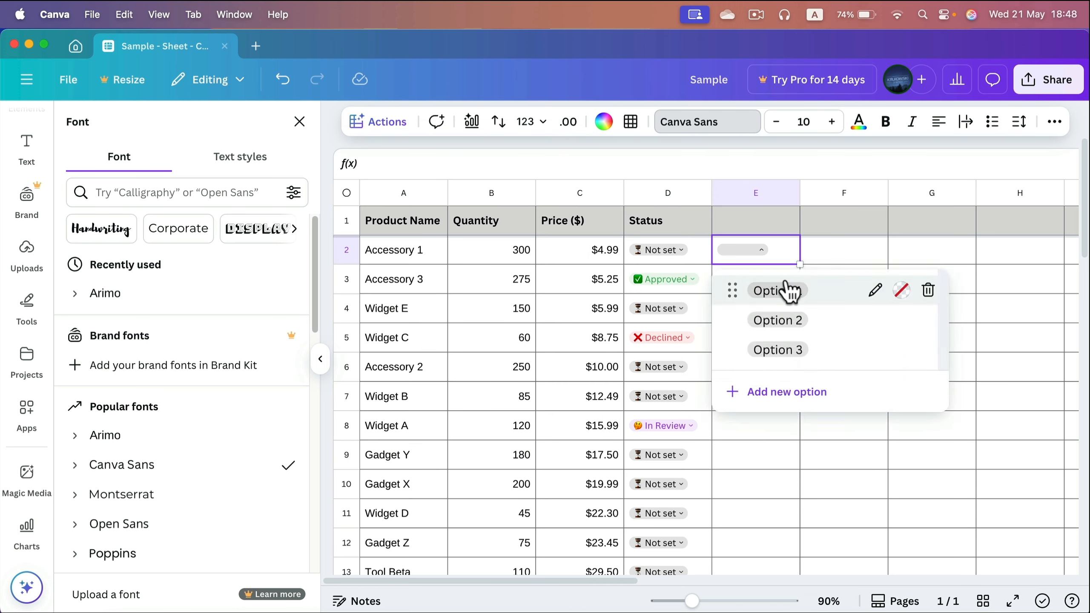
{"action": "left_click", "coordinate": [774, 392]}
{"action": "key", "text": "Return"}
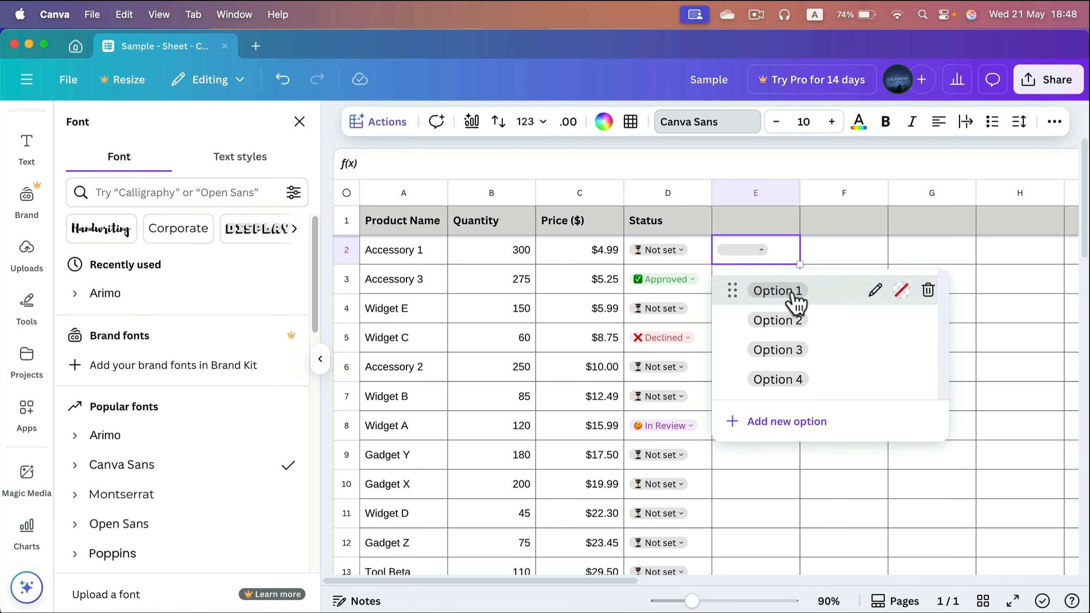
- Rename Option 1 of the E2 dropdown as Option ABC and give it the solid pink color
{"action": "left_click", "coordinate": [875, 290]}
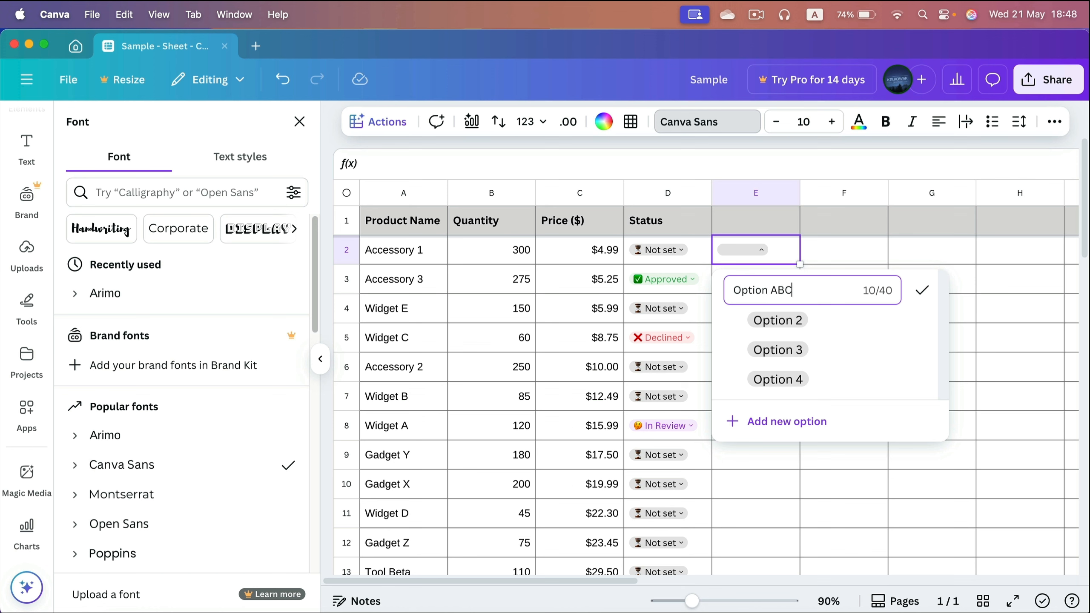
{"action": "left_click", "coordinate": [922, 291]}
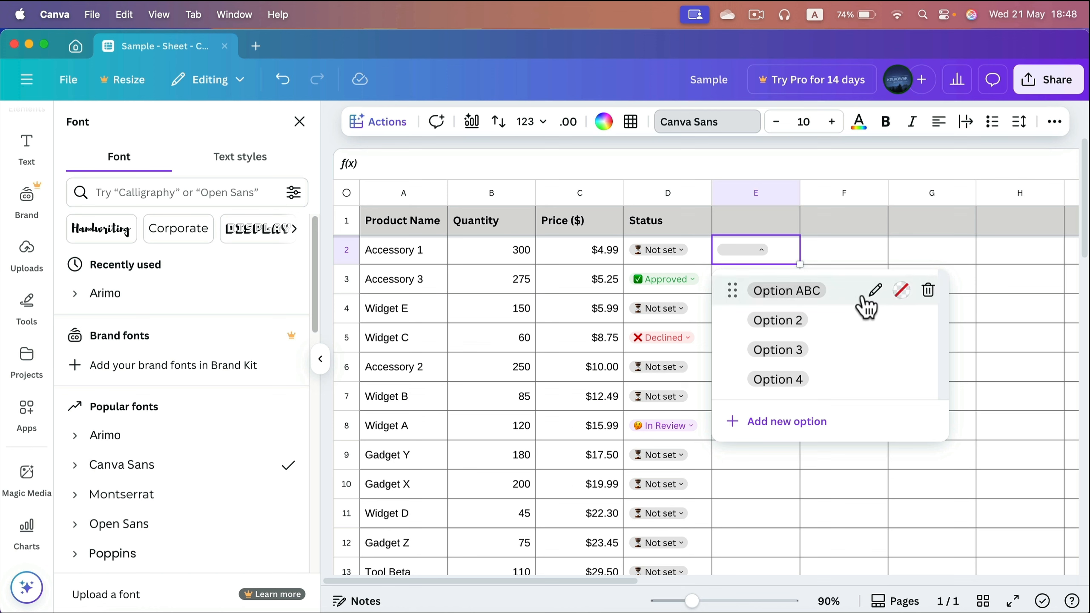
{"action": "left_click", "coordinate": [901, 292]}
{"action": "left_click", "coordinate": [566, 494]}
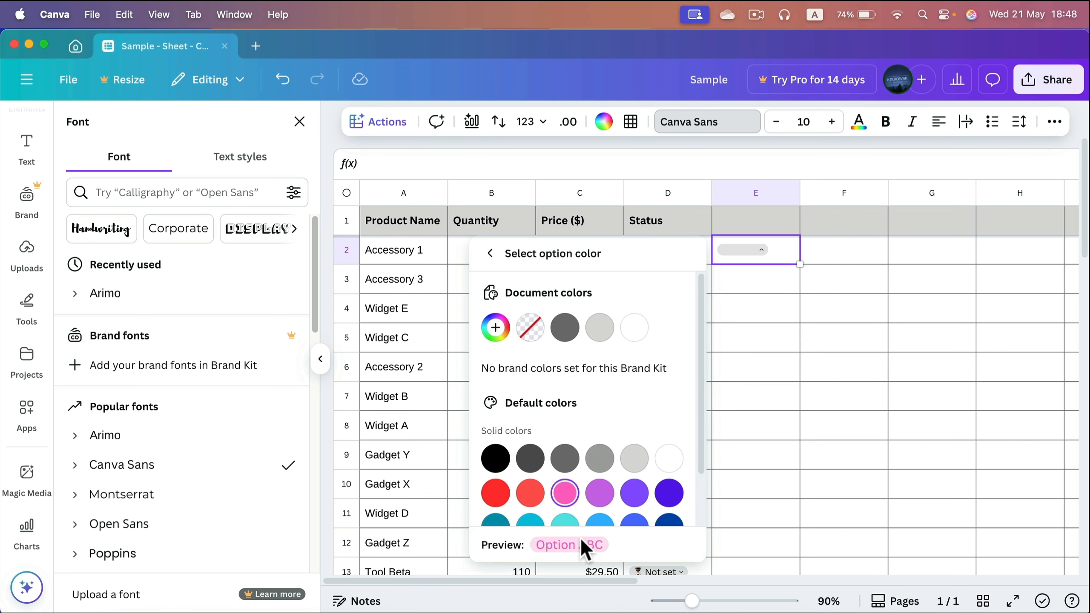
{"action": "left_click", "coordinate": [491, 254]}
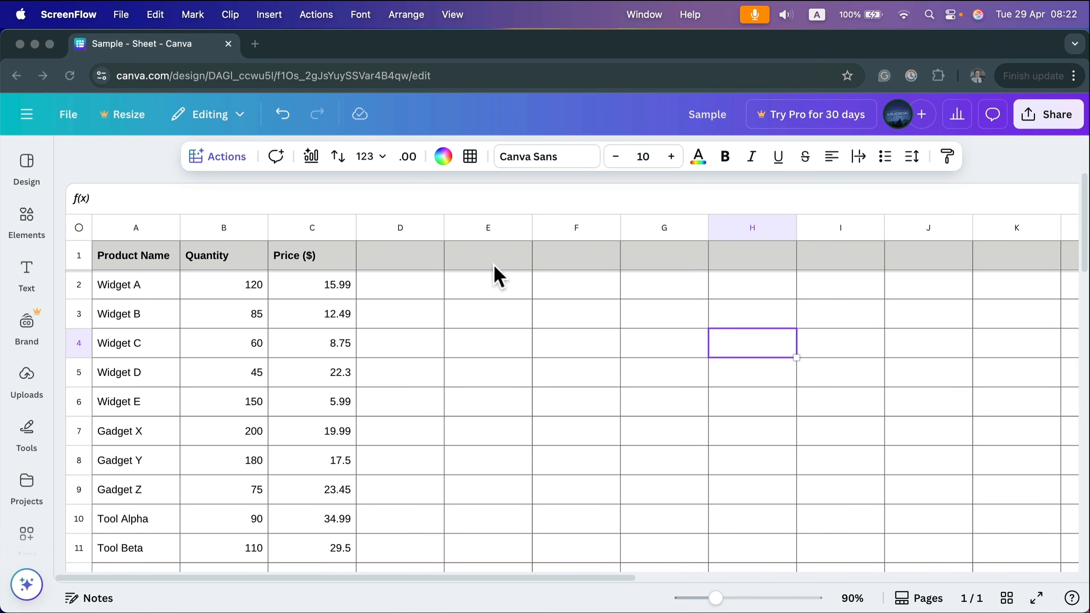
- Widen column E to nearly twice its width and make row 3 about three times as tall
{"action": "left_click", "coordinate": [489, 316]}
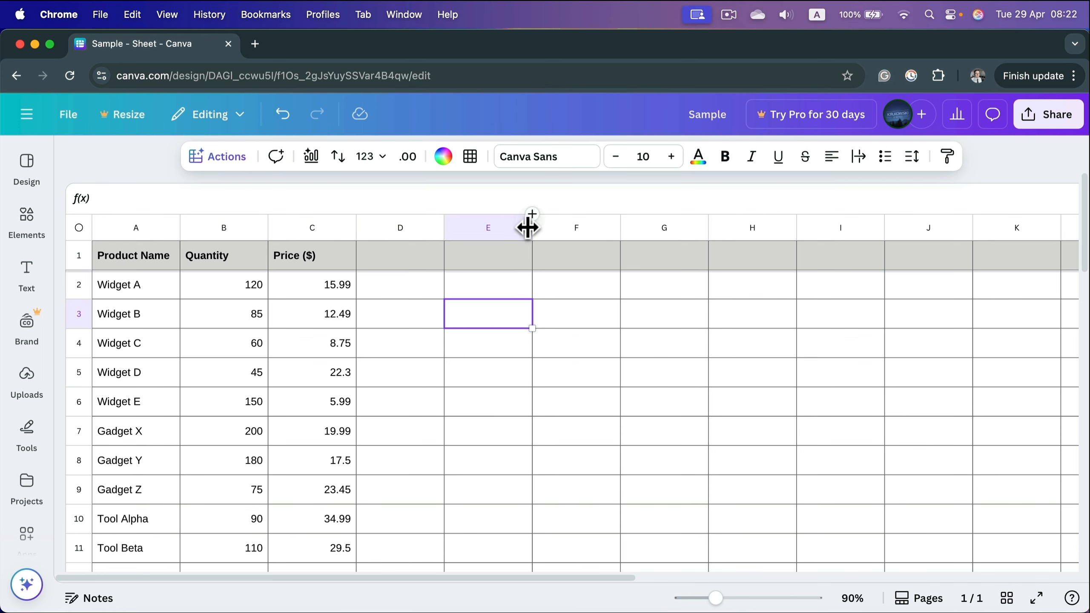
{"action": "left_click_drag", "start_coordinate": [532, 226], "coordinate": [602, 226]}
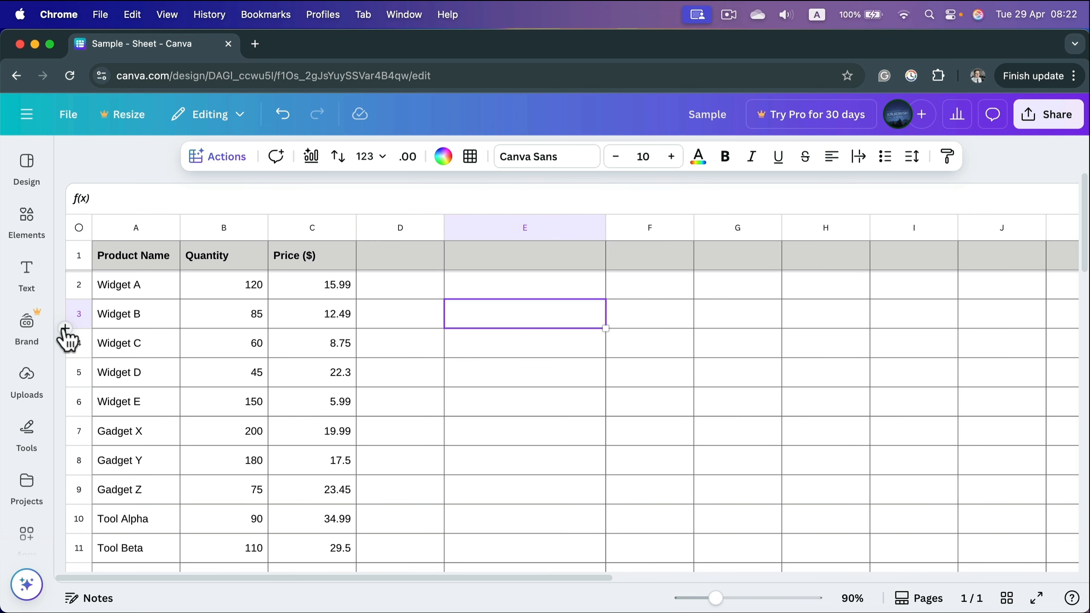
{"action": "left_click_drag", "start_coordinate": [79, 327], "coordinate": [86, 385]}
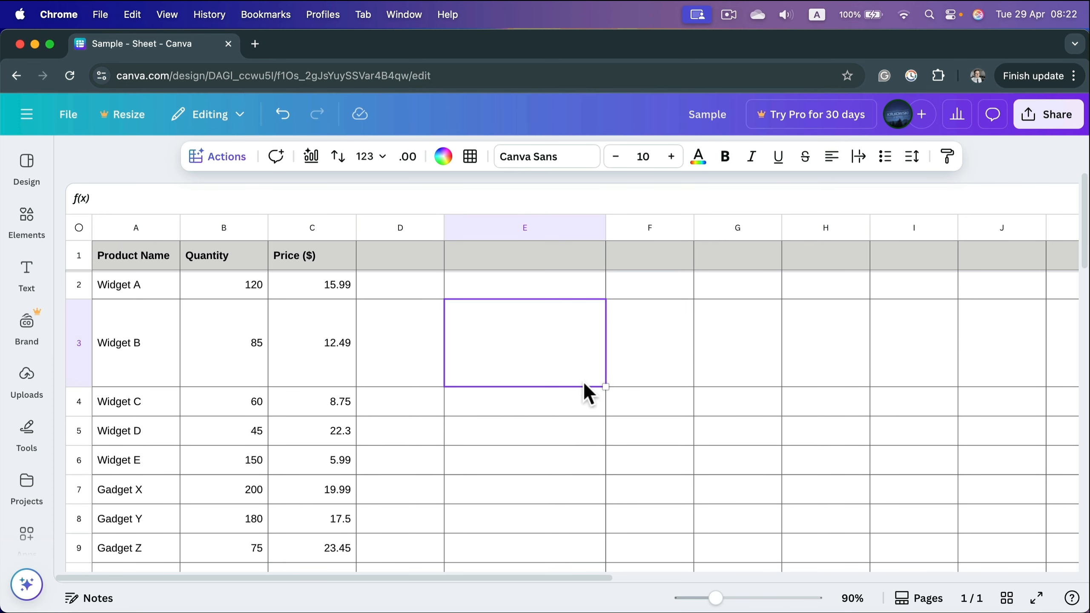
- Fill the enlarged cell E3 with the solid pink default color
{"action": "left_click", "coordinate": [442, 156]}
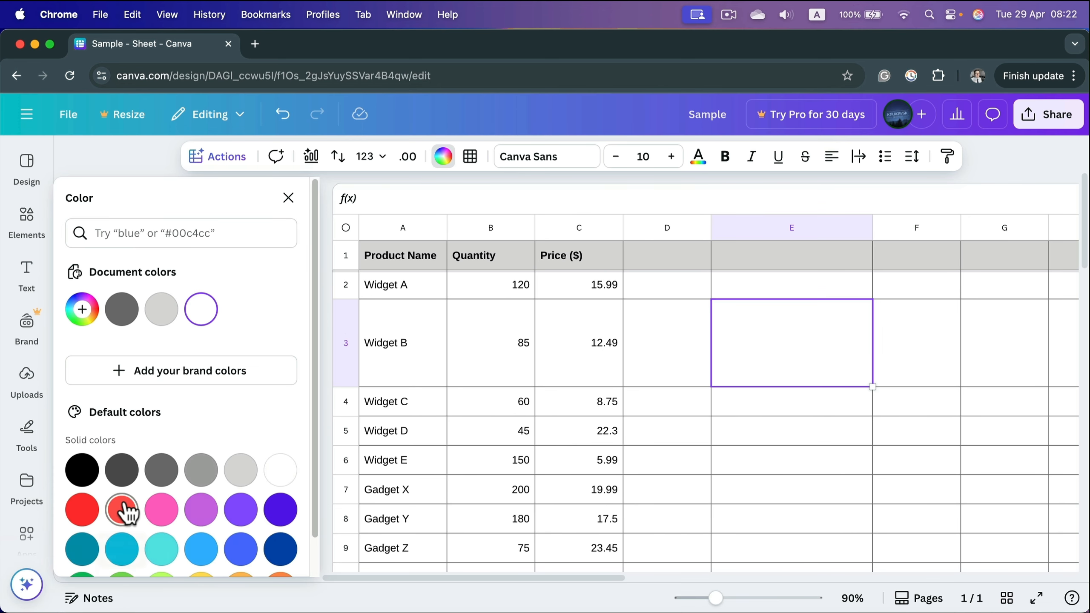
{"action": "scroll", "coordinate": [195, 519], "scroll_direction": "down", "scroll_amount": 1}
{"action": "left_click", "coordinate": [162, 491]}
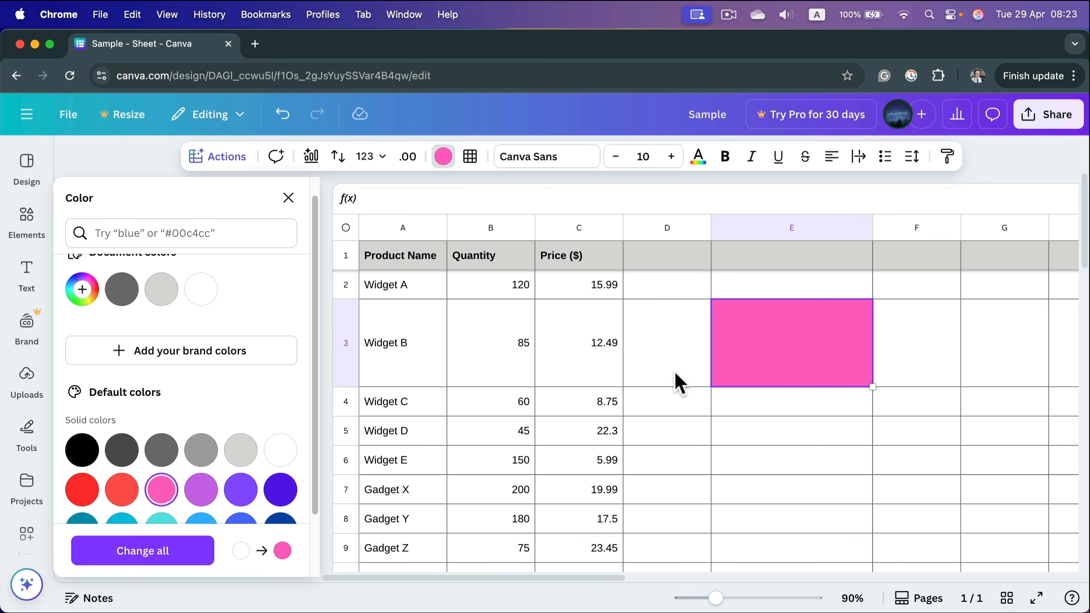
{"action": "left_click", "coordinate": [925, 348]}
{"action": "left_click", "coordinate": [288, 197]}
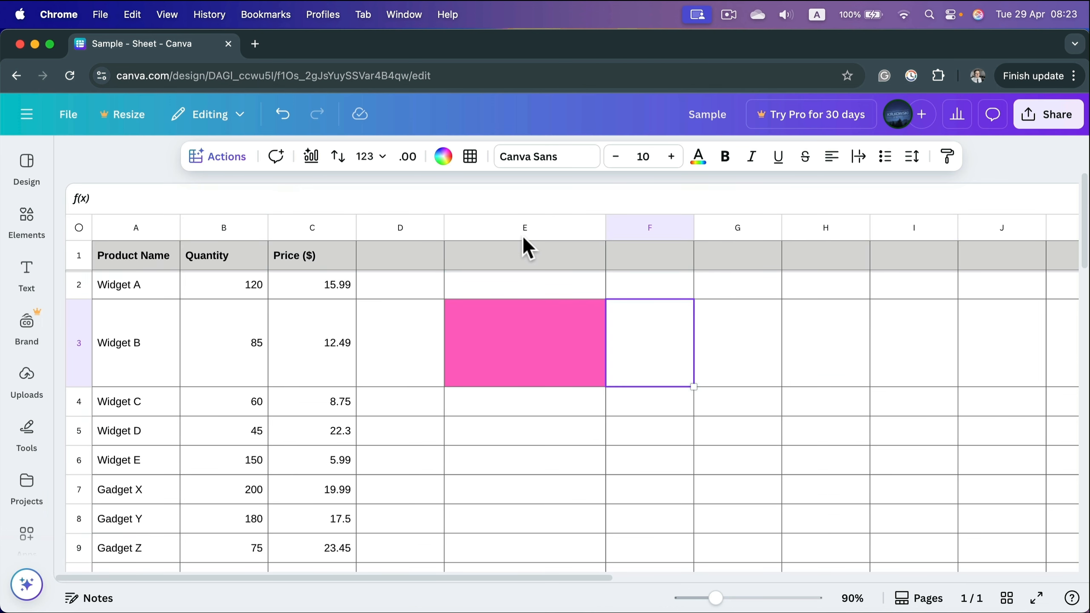
{"action": "left_click", "coordinate": [146, 346]}
{"action": "left_click", "coordinate": [240, 348]}
{"action": "left_click", "coordinate": [309, 350]}
{"action": "left_click", "coordinate": [365, 336]}
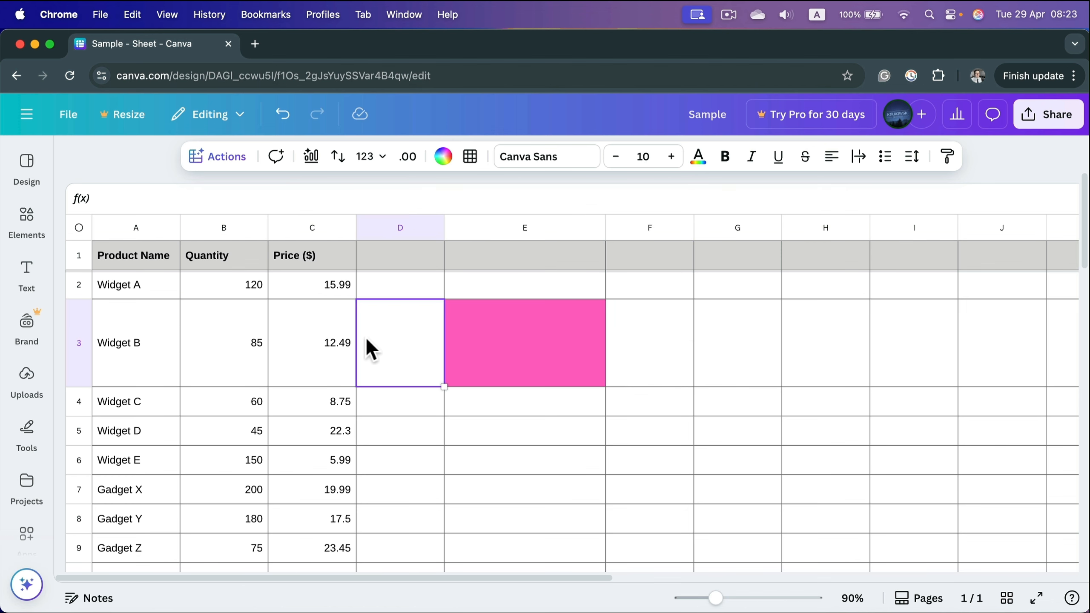
{"action": "left_click", "coordinate": [309, 343]}
{"action": "left_click", "coordinate": [219, 348]}
{"action": "left_click", "coordinate": [119, 348]}
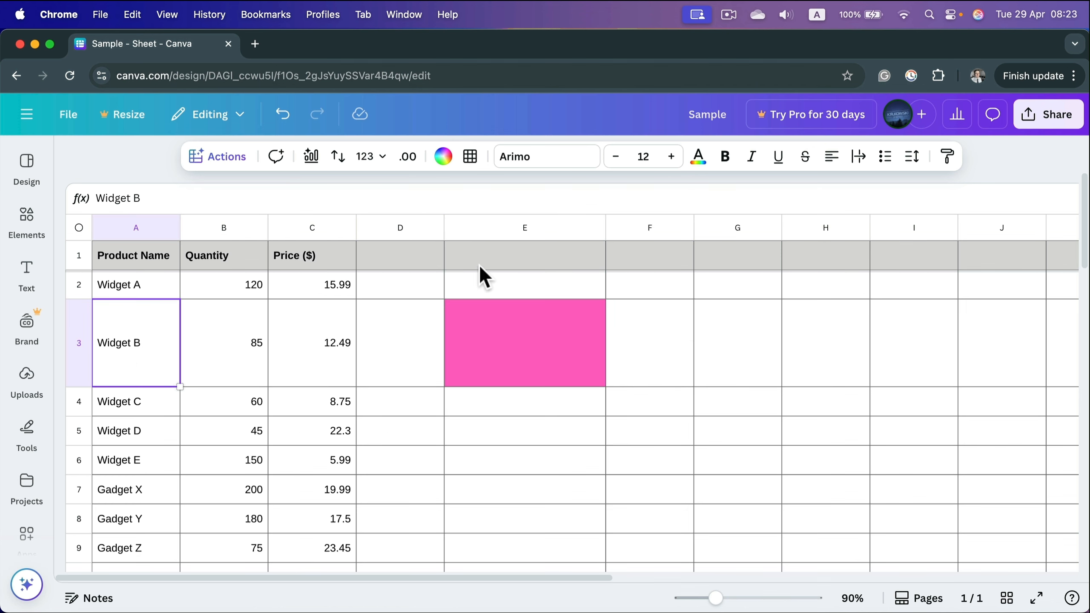
{"action": "left_click", "coordinate": [528, 257]}
{"action": "left_click", "coordinate": [513, 285]}
{"action": "left_click", "coordinate": [526, 361]}
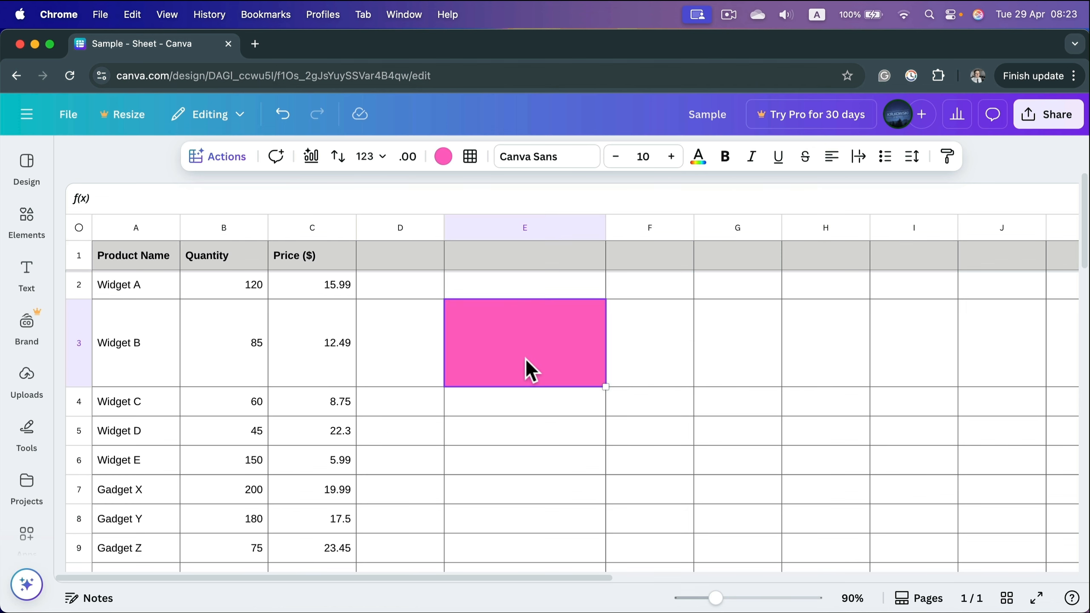
{"action": "left_click", "coordinate": [530, 392]}
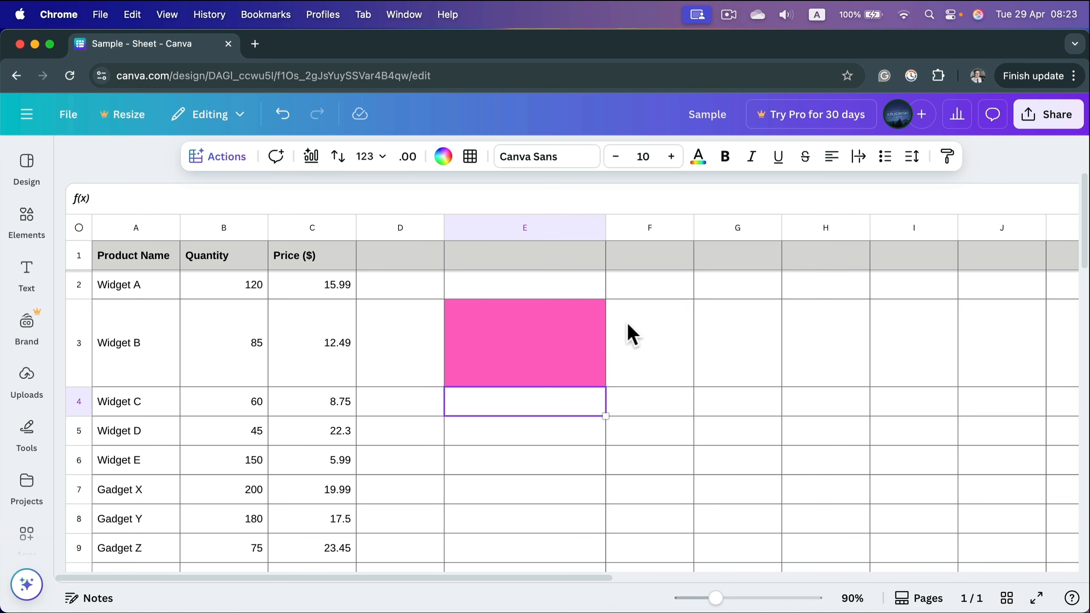
- Undo the pink fill of cell E3 and the resizing of row 3 and column E
{"action": "key", "text": "super+z"}
{"action": "key", "text": "super+z"}
{"action": "key", "text": "super+z"}
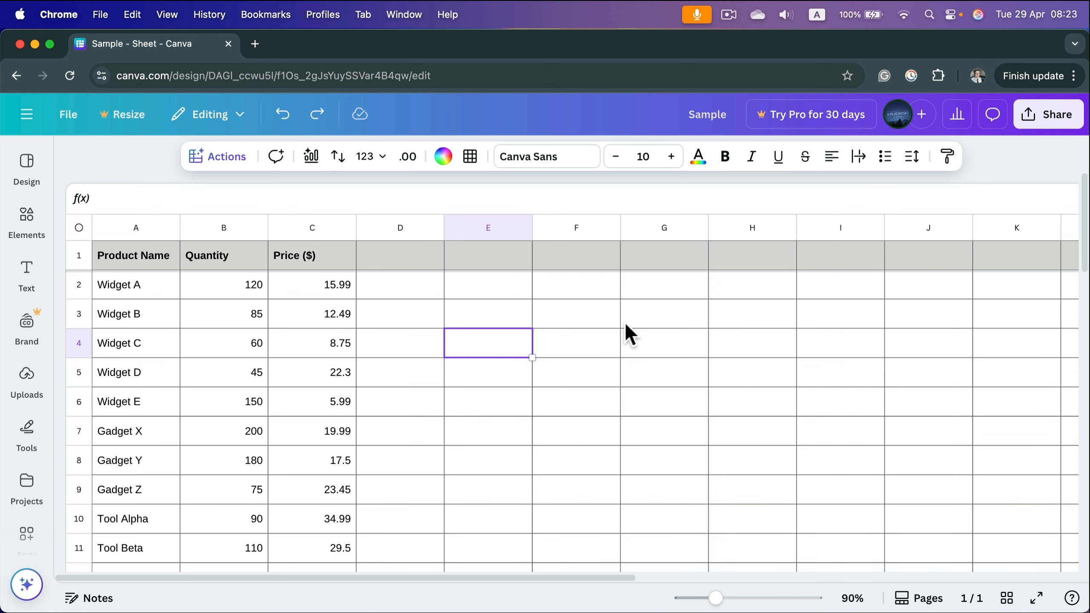
- Merge the cell range E3:G6 into a single cell
{"action": "left_click", "coordinate": [602, 333]}
{"action": "left_click_drag", "start_coordinate": [475, 307], "coordinate": [665, 408]}
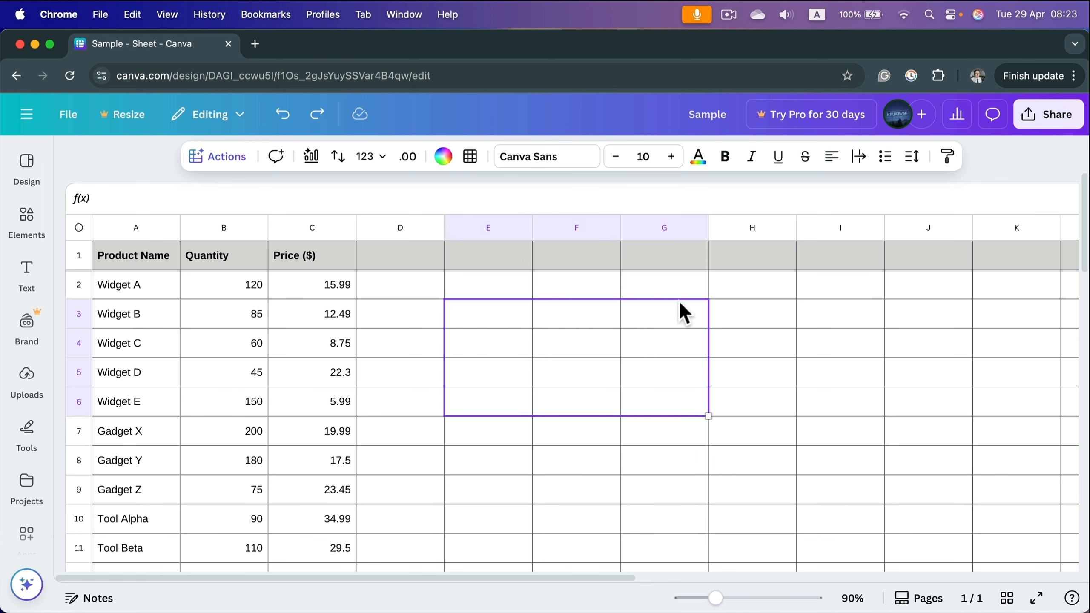
{"action": "right_click", "coordinate": [641, 316]}
{"action": "mouse_move", "coordinate": [641, 318]}
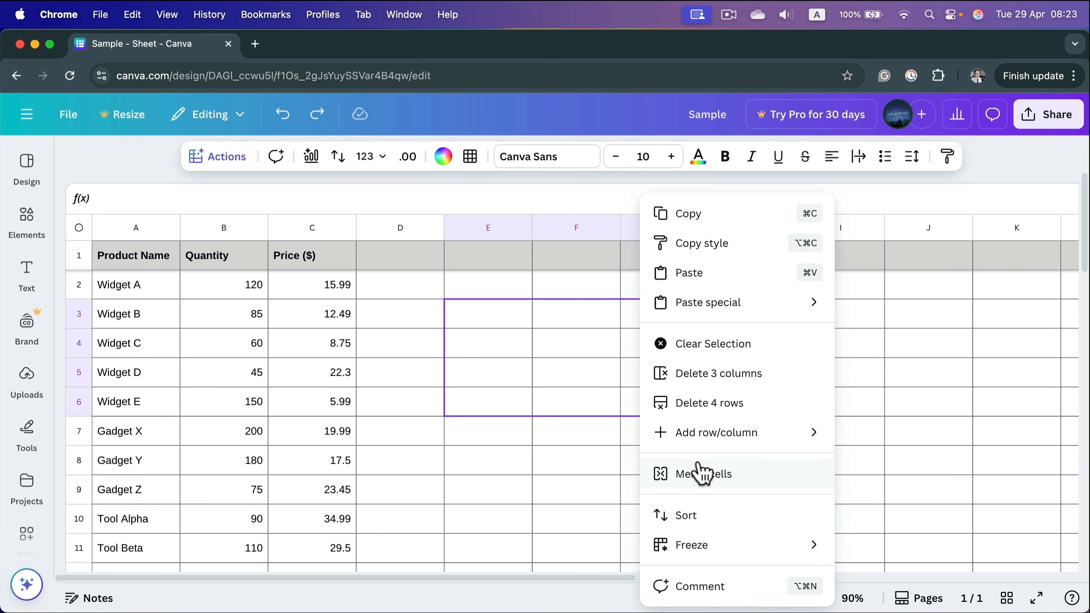
{"action": "left_click", "coordinate": [694, 476]}
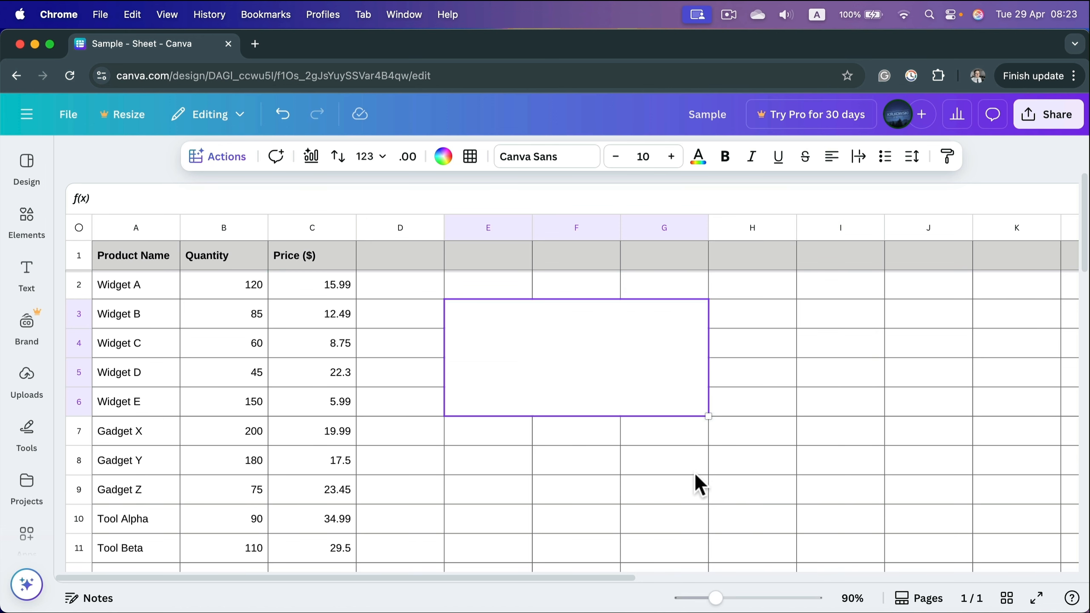
- Fill the merged cell E3:G6 with the solid pink default color
{"action": "left_click", "coordinate": [444, 158]}
{"action": "left_click", "coordinate": [176, 509]}
{"action": "left_click", "coordinate": [803, 296]}
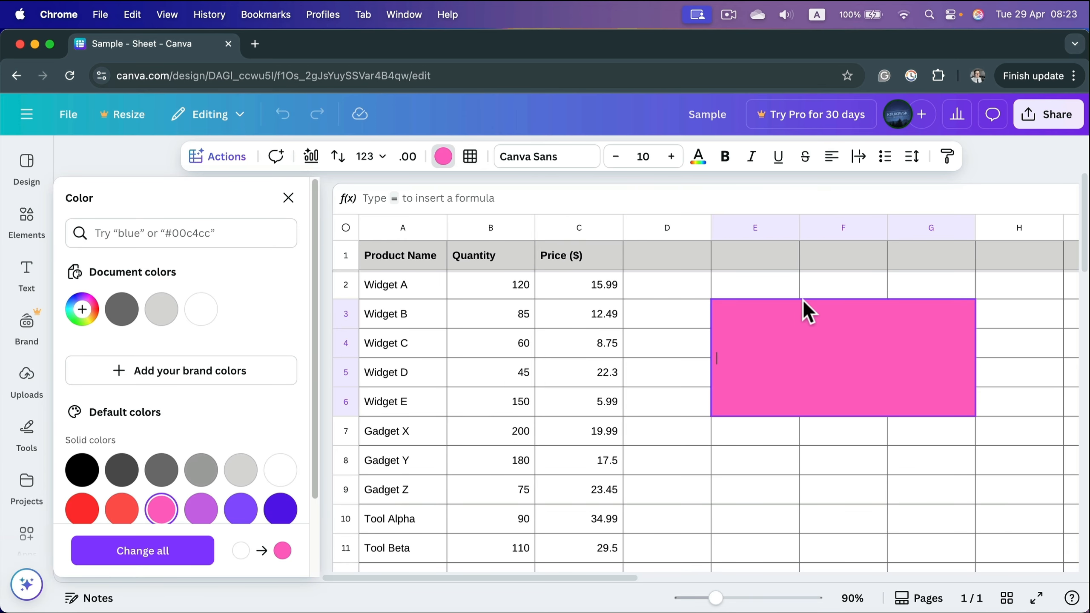
- Enter the text "sfdsdsaddasdasd" in the pink merged cell and center it horizontally
{"action": "left_click", "coordinate": [817, 357]}
{"action": "type", "text": "sfdsdsaddasdasd"}
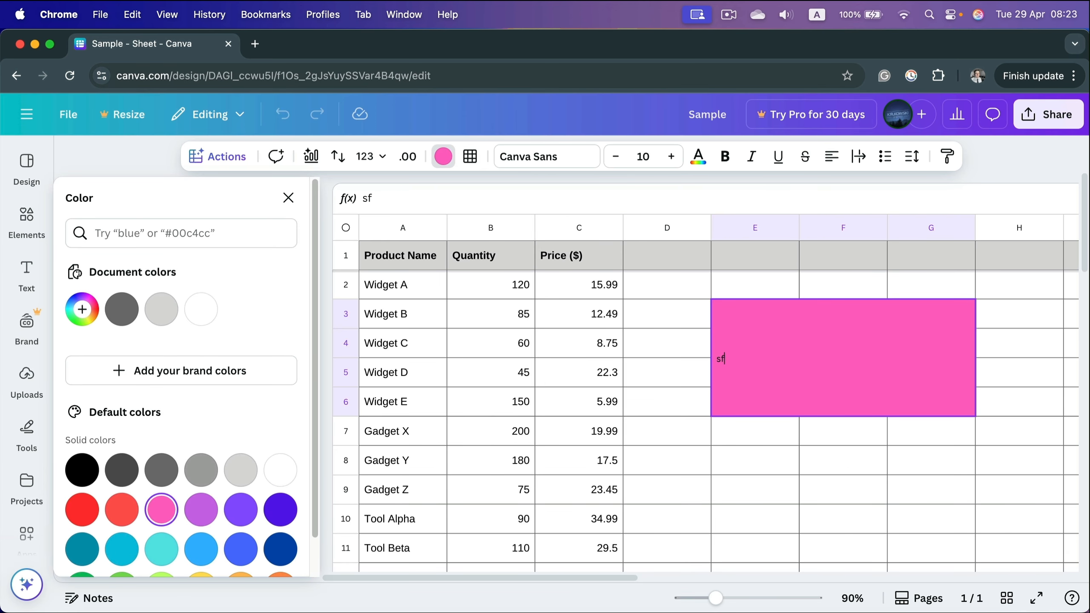
{"action": "left_click", "coordinate": [832, 157]}
- Cycle the merged cell's text through the overflow, wrap and clip modes and close the color choices
{"action": "left_click", "coordinate": [861, 158]}
{"action": "left_click", "coordinate": [862, 158]}
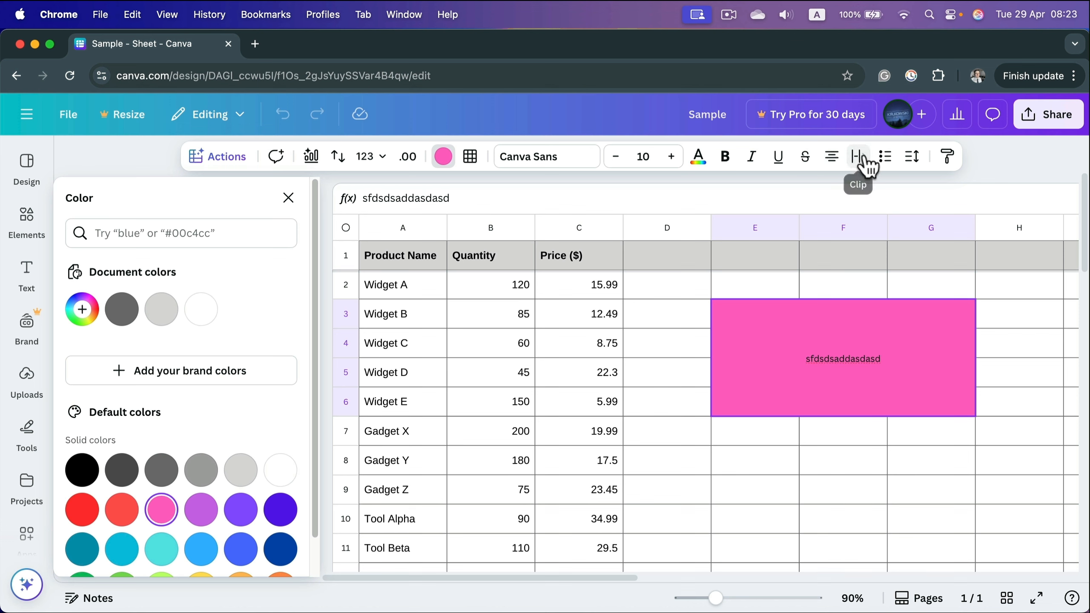
{"action": "left_click", "coordinate": [863, 158]}
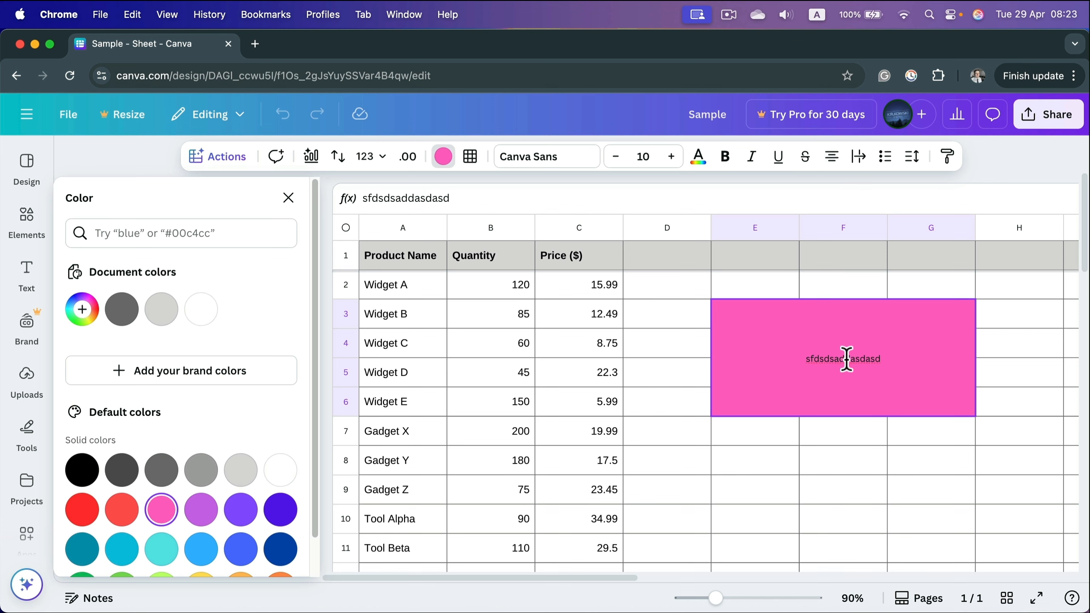
{"action": "left_click", "coordinate": [290, 198]}
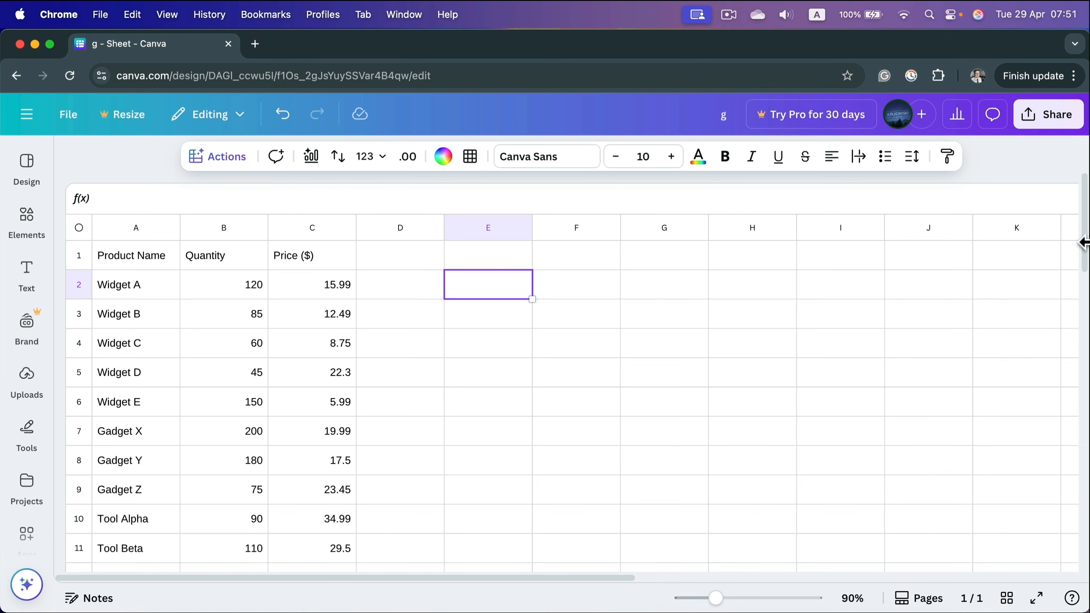
- Freeze the sheet up to row 1 and check that the header row holds while scrolling through the products
{"action": "mouse_move", "coordinate": [1083, 249]}
{"action": "left_mouse_down"}
{"action": "mouse_move", "coordinate": [1086, 303]}
{"action": "mouse_move", "coordinate": [1085, 231]}
{"action": "left_mouse_up"}
{"action": "left_click", "coordinate": [77, 256]}
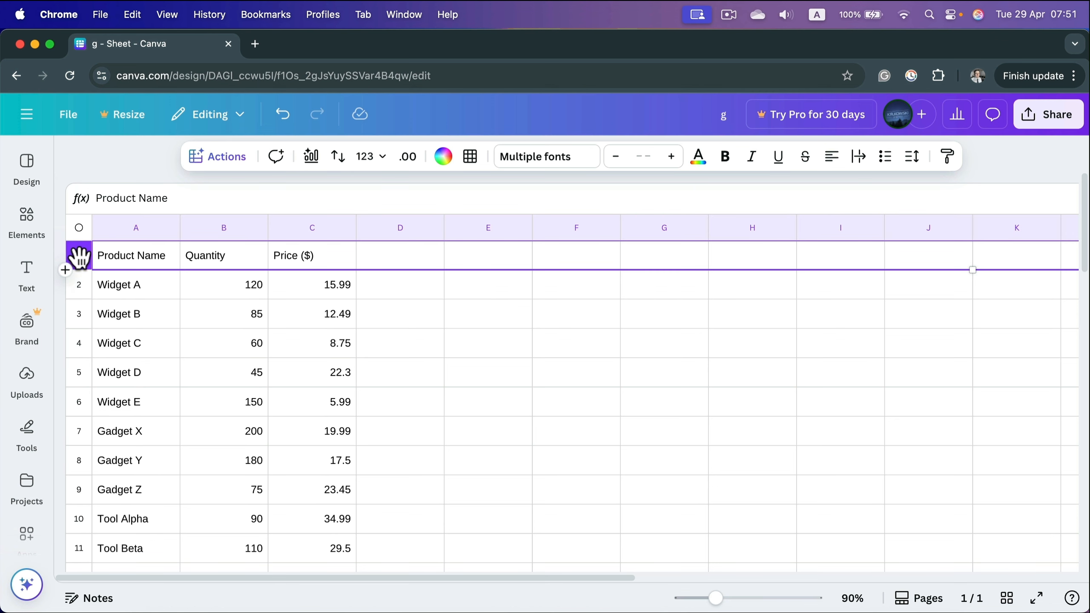
{"action": "right_click", "coordinate": [81, 261]}
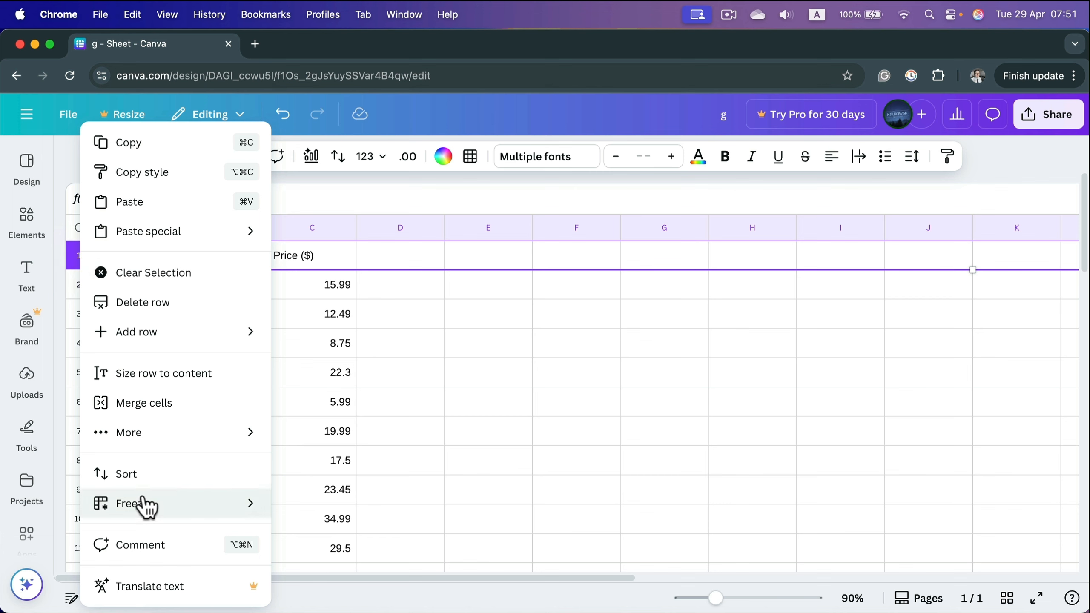
{"action": "mouse_move", "coordinate": [144, 503]}
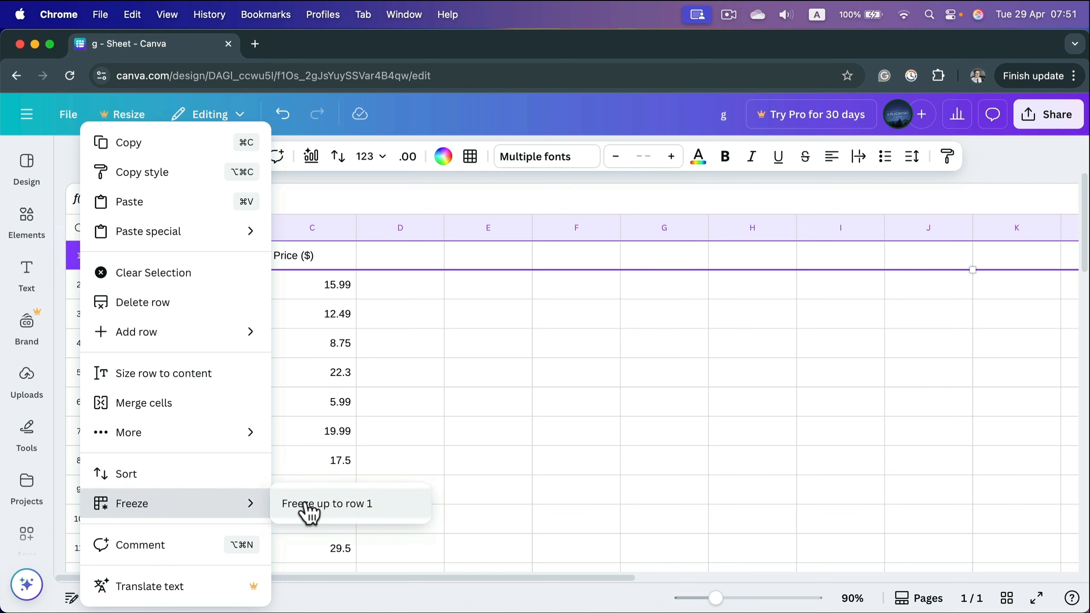
{"action": "left_click", "coordinate": [347, 505]}
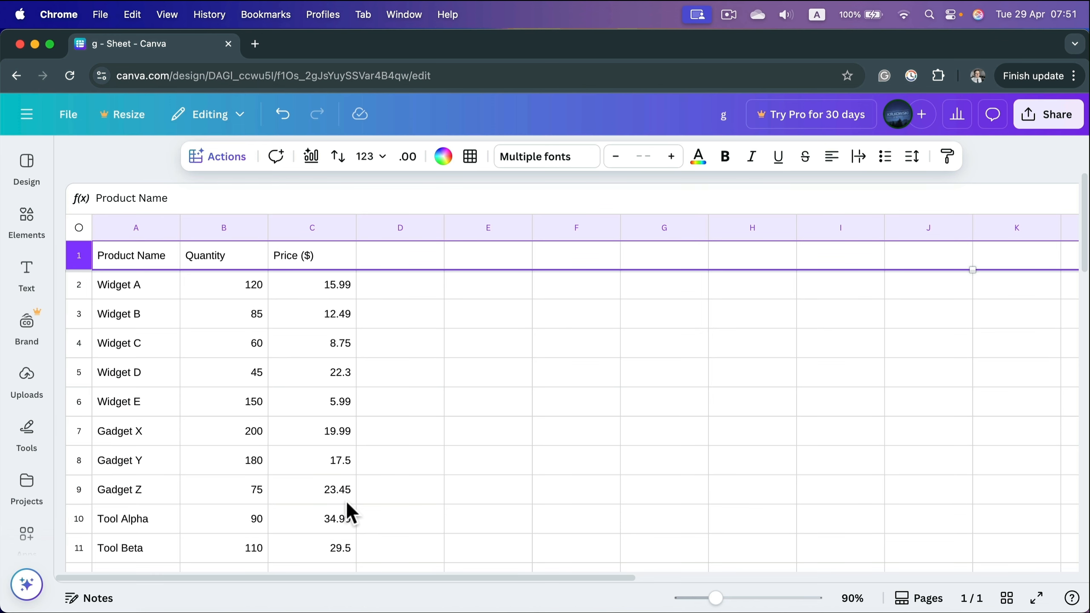
{"action": "left_click", "coordinate": [311, 414]}
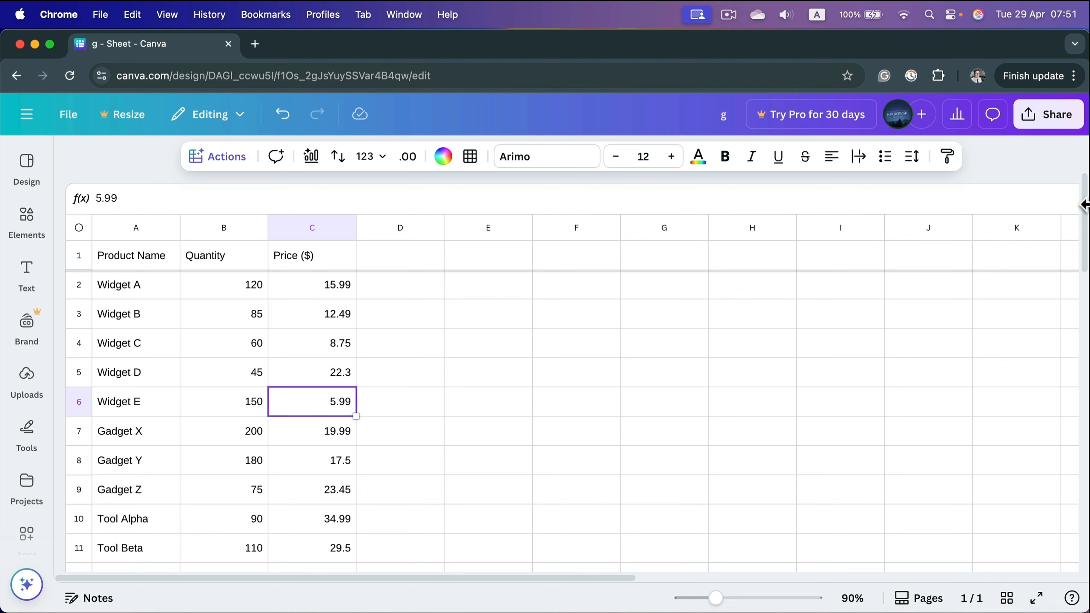
{"action": "left_click_drag", "start_coordinate": [1085, 209], "coordinate": [1087, 292]}
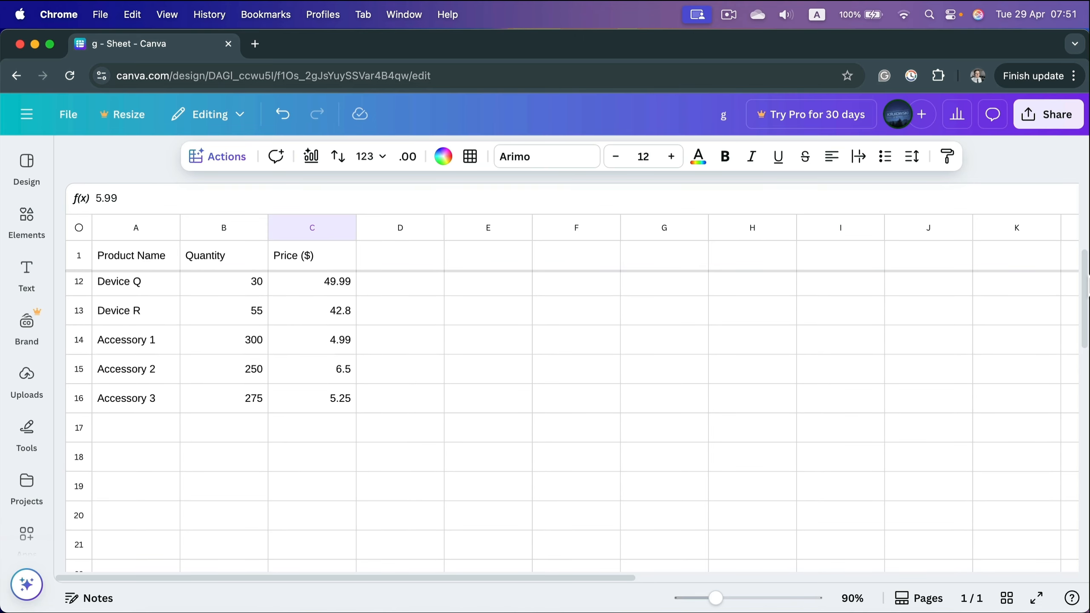
{"action": "scroll", "coordinate": [572, 401], "scroll_direction": "up", "scroll_amount": 10}
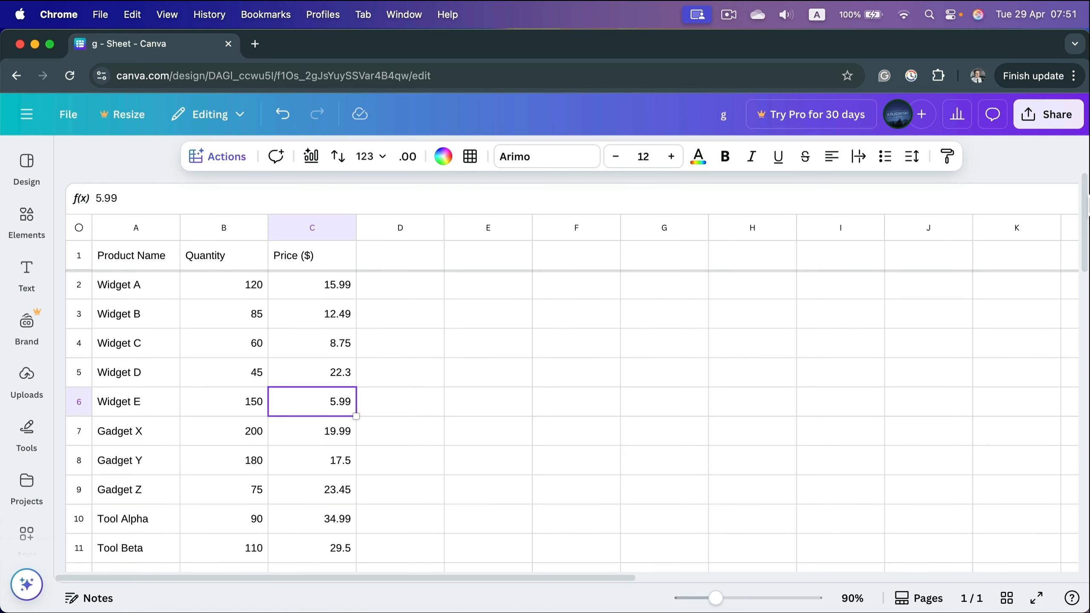
{"action": "mouse_move", "coordinate": [1088, 194]}
{"action": "left_mouse_down"}
{"action": "mouse_move", "coordinate": [1085, 301]}
{"action": "mouse_move", "coordinate": [1078, 190]}
{"action": "left_mouse_up"}
- Make the text of the entire header row 1 bold
{"action": "left_click_drag", "start_coordinate": [295, 264], "coordinate": [165, 263]}
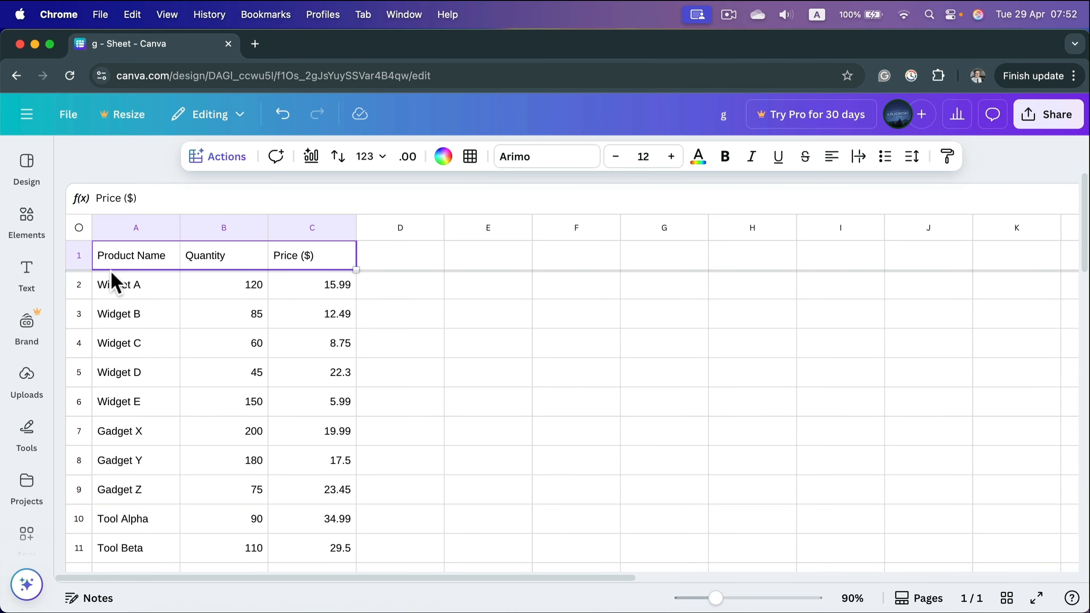
{"action": "left_click", "coordinate": [79, 254]}
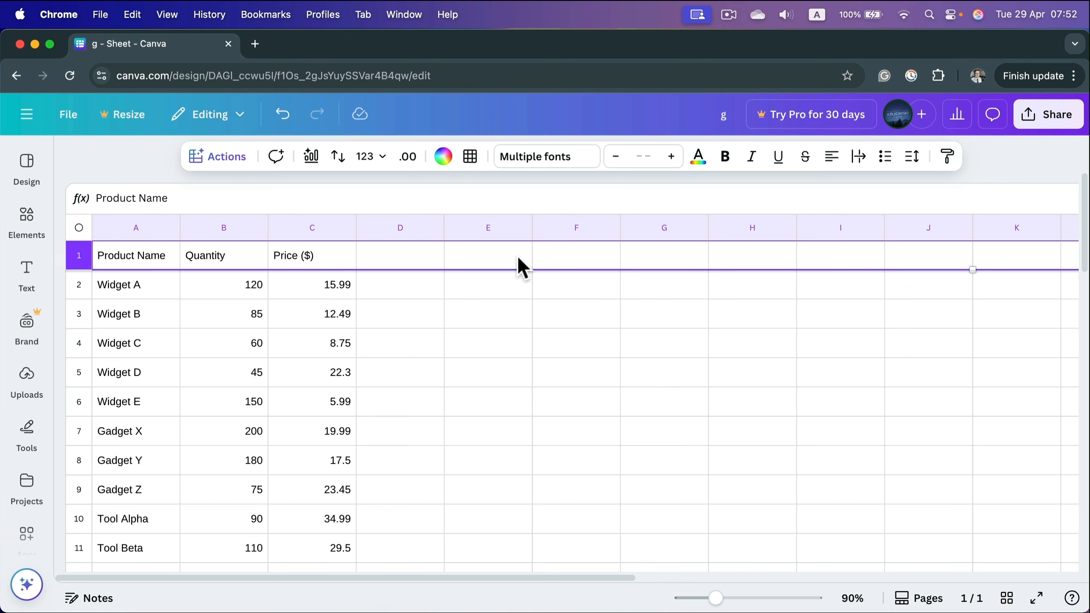
{"action": "left_click", "coordinate": [726, 160]}
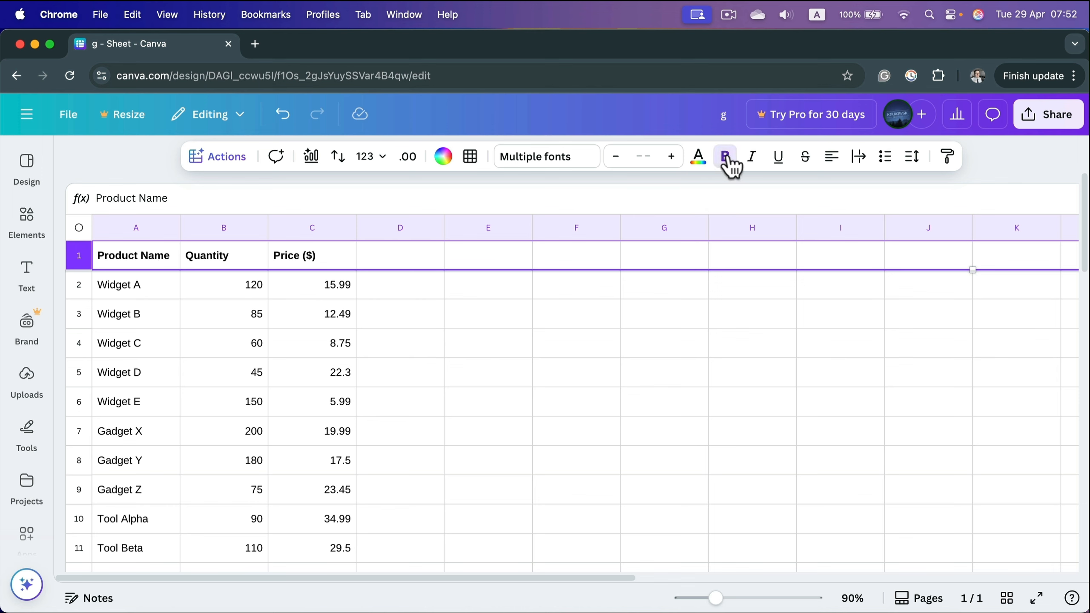
- Fill the entire header row 1 with the solid light gray default color
{"action": "left_click", "coordinate": [445, 159]}
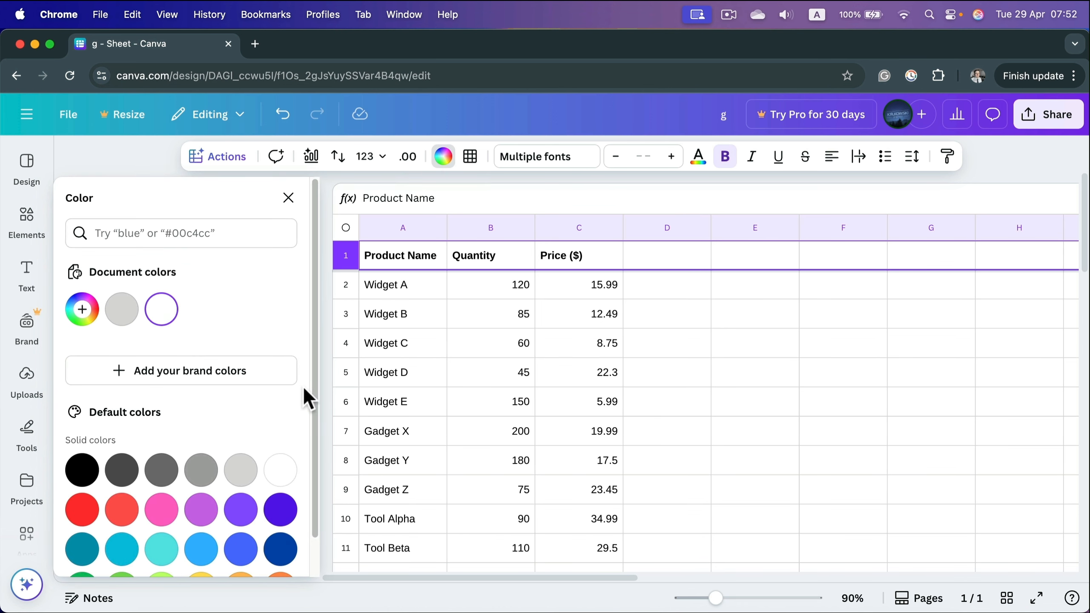
{"action": "scroll", "coordinate": [245, 471], "scroll_direction": "down", "scroll_amount": 2}
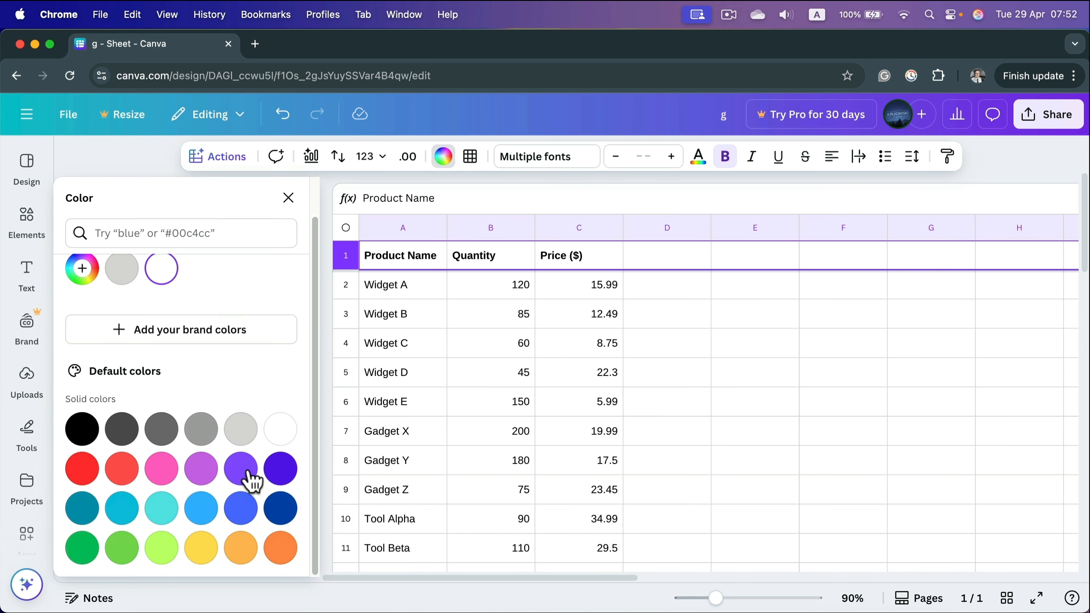
{"action": "left_click", "coordinate": [201, 554]}
{"action": "left_click", "coordinate": [242, 431]}
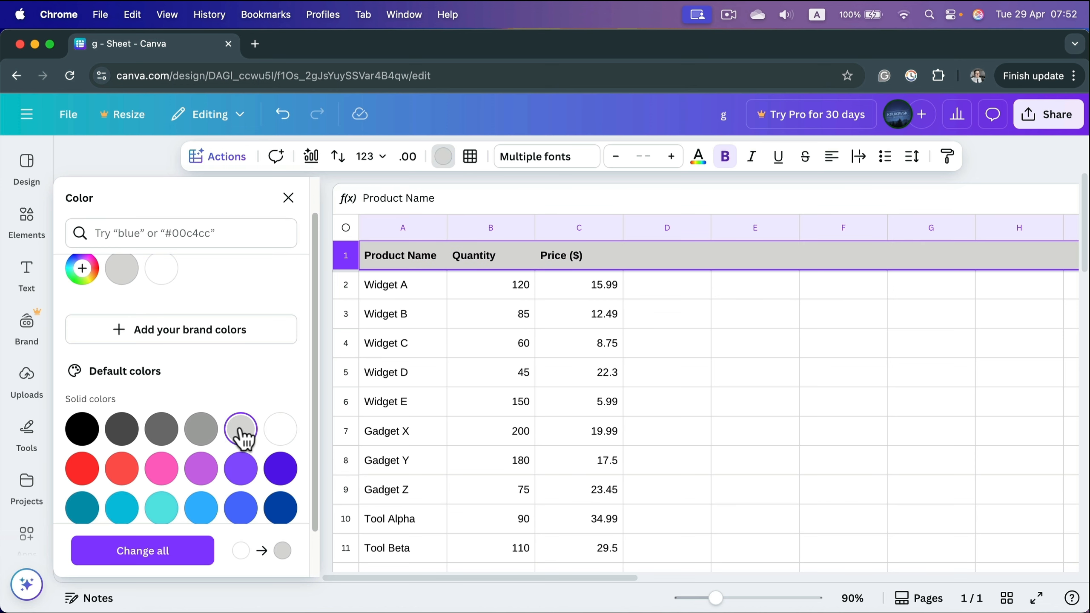
{"action": "left_click", "coordinate": [427, 297]}
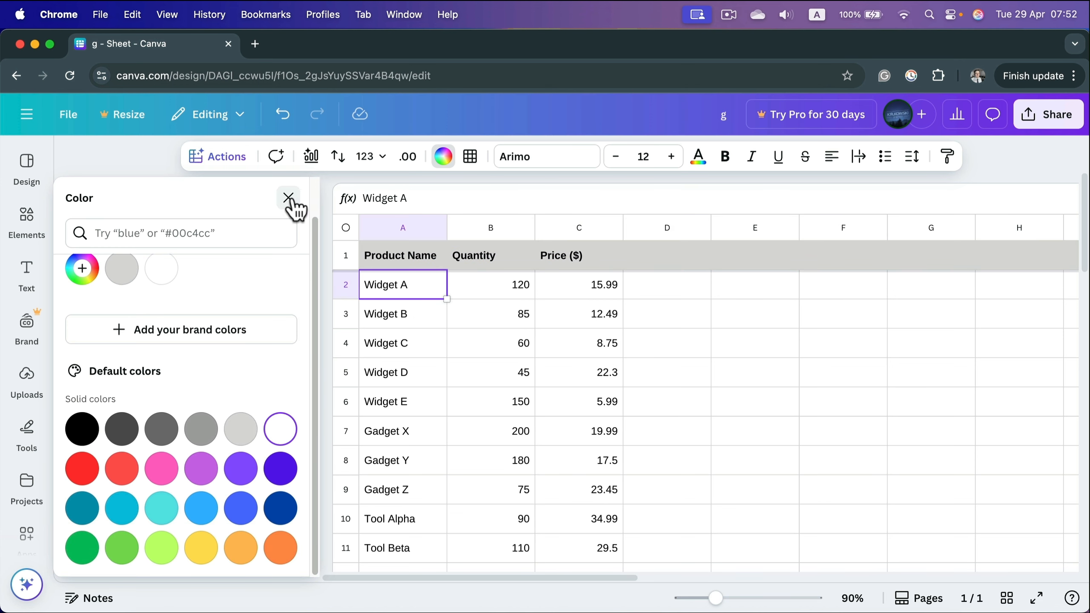
{"action": "left_click", "coordinate": [288, 198]}
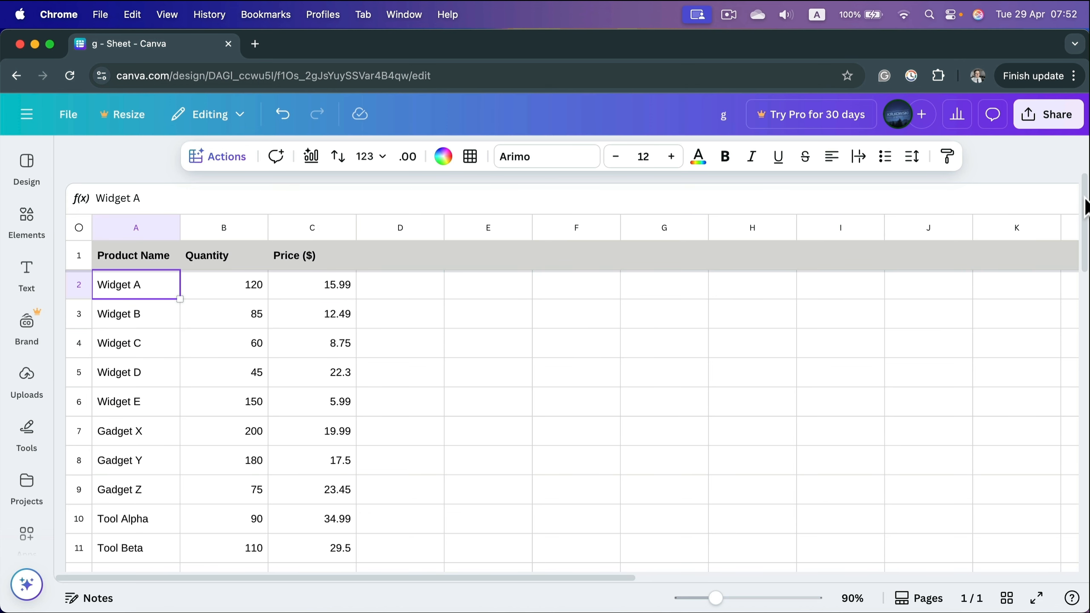
{"action": "mouse_move", "coordinate": [1084, 206]}
{"action": "left_mouse_down"}
{"action": "mouse_move", "coordinate": [1085, 309]}
{"action": "mouse_move", "coordinate": [1086, 212]}
{"action": "left_mouse_up"}
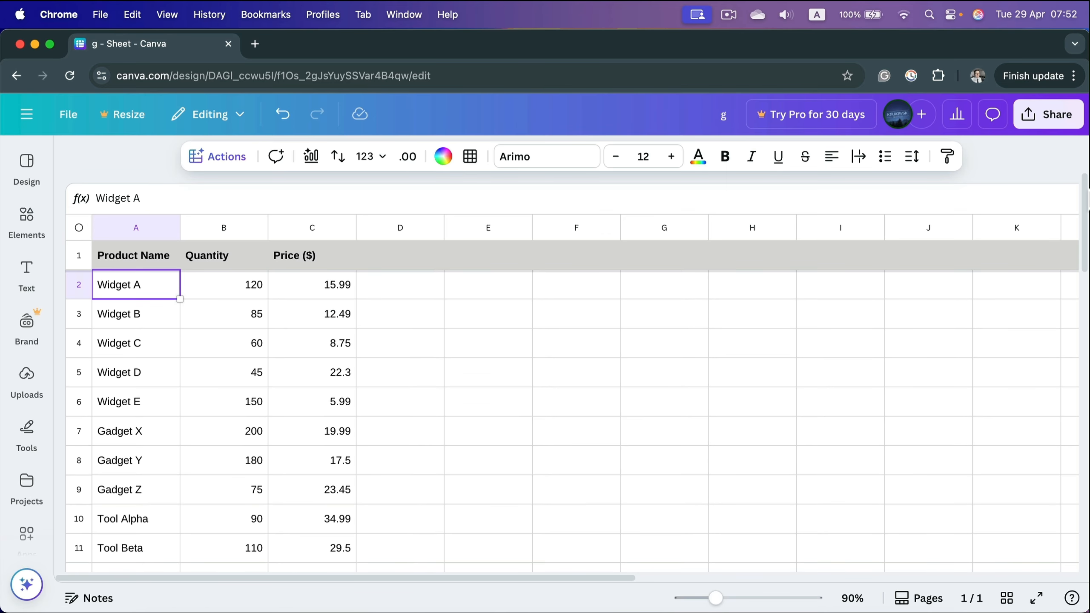
- Unfreeze header row 1 and scroll down the product list to check how the header behaves
{"action": "left_click", "coordinate": [78, 255]}
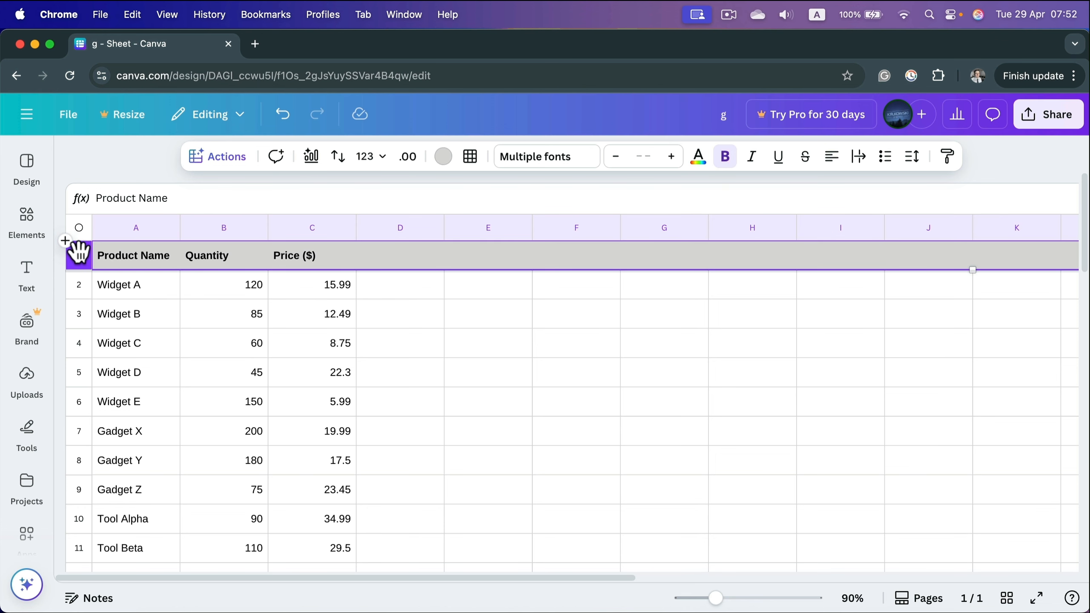
{"action": "right_click", "coordinate": [79, 253]}
{"action": "mouse_move", "coordinate": [207, 511]}
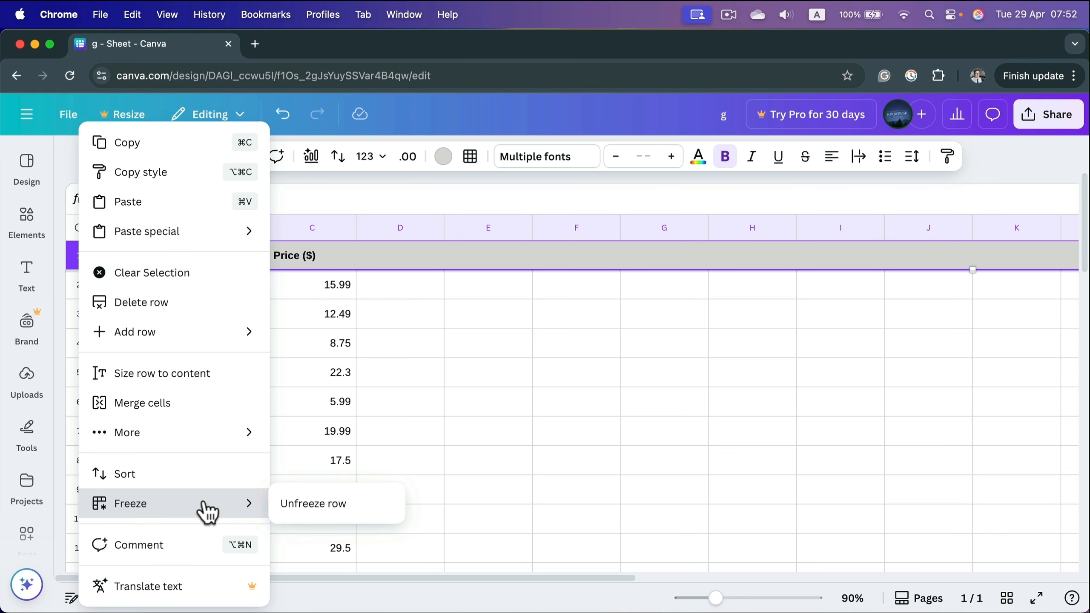
{"action": "left_click", "coordinate": [339, 513]}
{"action": "scroll", "coordinate": [760, 404], "scroll_direction": "down", "scroll_amount": 3}
{"action": "scroll", "coordinate": [573, 405], "scroll_direction": "down", "scroll_amount": 3}
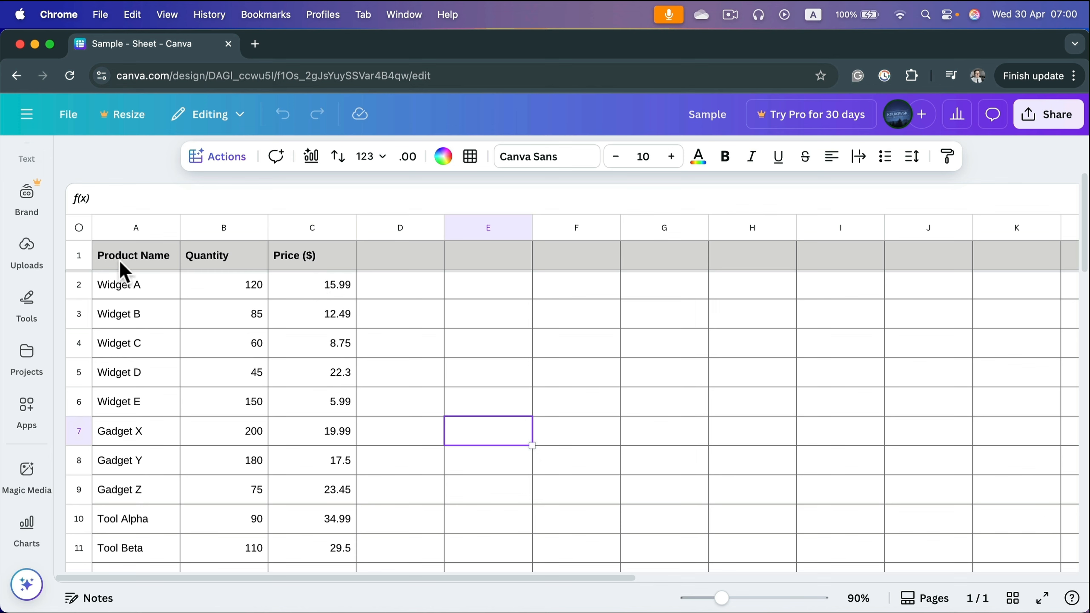
- Turn on sorting for the product table and sort it by Product Name A-Z, followed by Z-A
{"action": "left_click", "coordinate": [128, 225]}
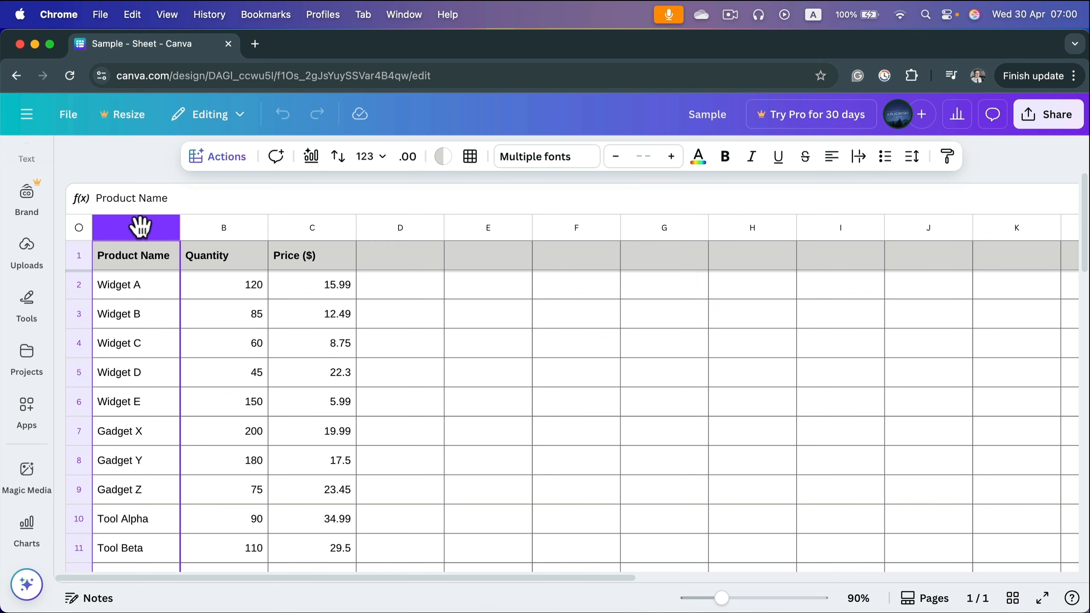
{"action": "left_click", "coordinate": [338, 156]}
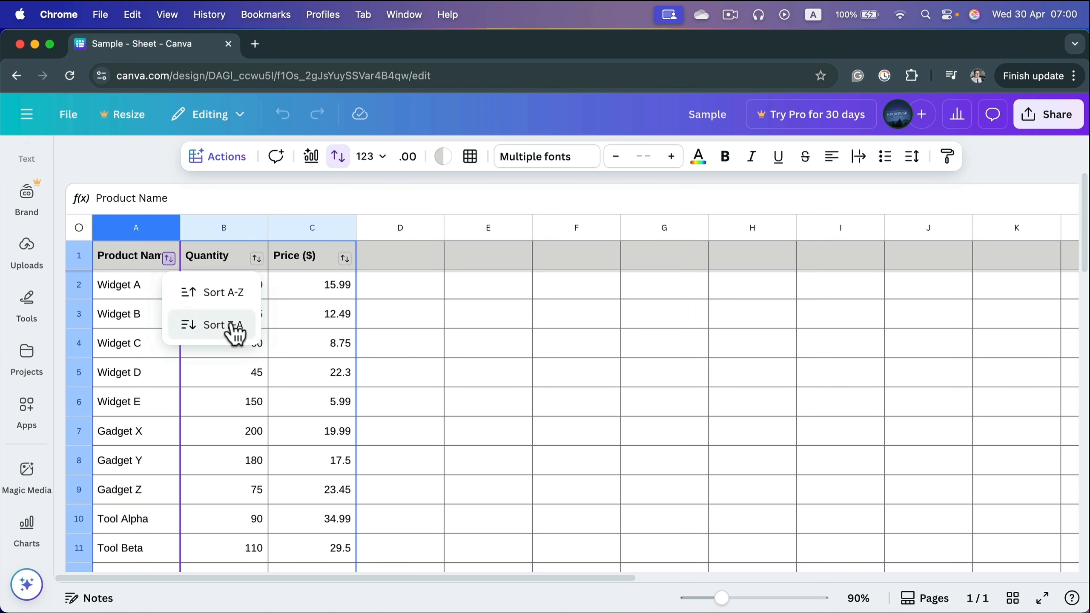
{"action": "left_click", "coordinate": [229, 302]}
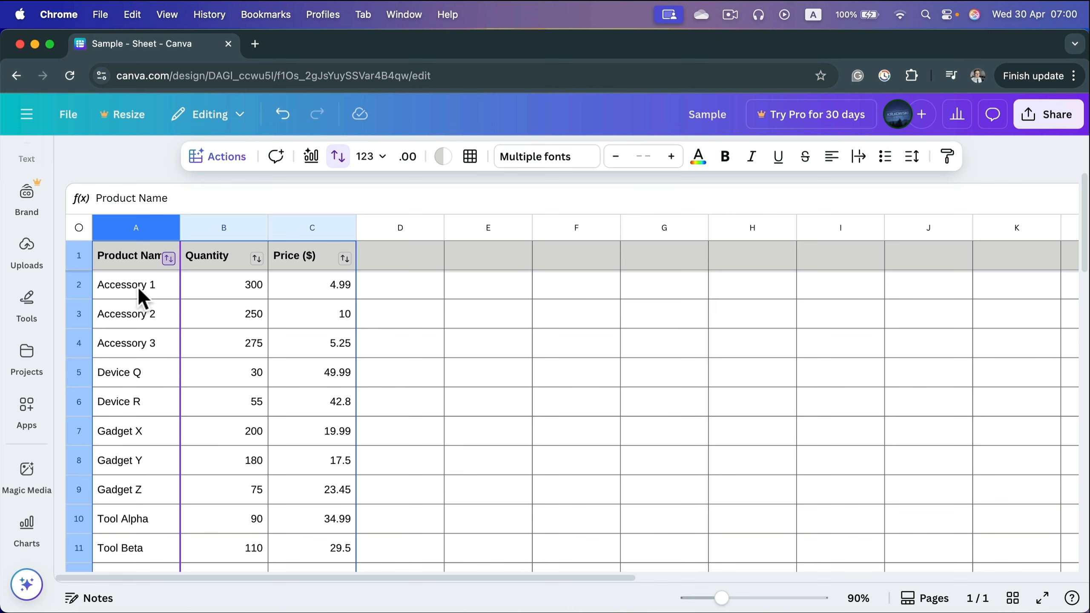
{"action": "left_click", "coordinate": [169, 259]}
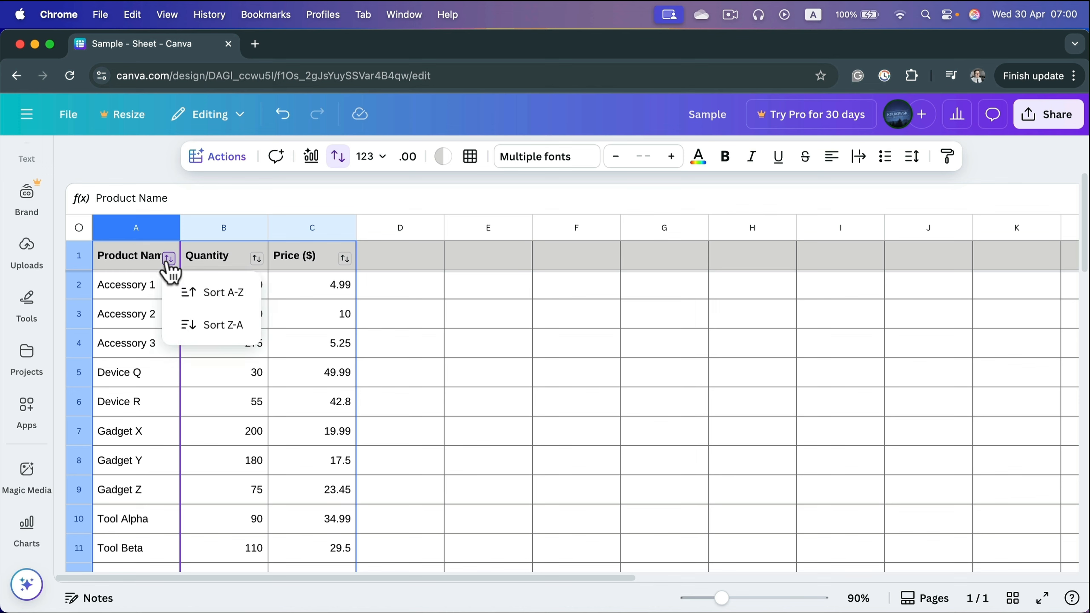
{"action": "left_click", "coordinate": [202, 326]}
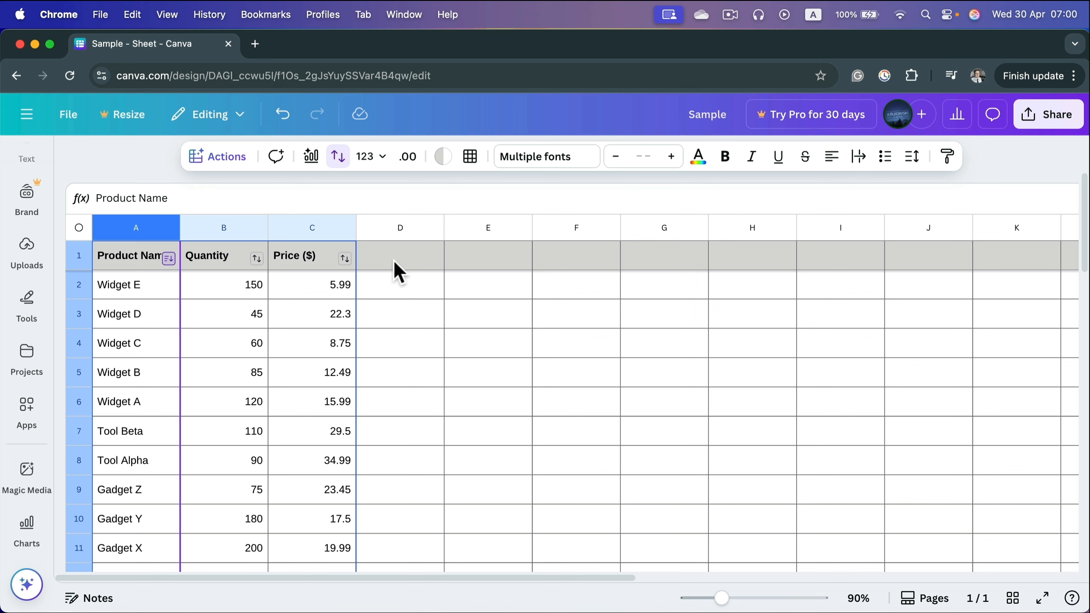
- Sort the product table by Quantity A-Z, followed by Price ($) Z-A
{"action": "left_click", "coordinate": [256, 258]}
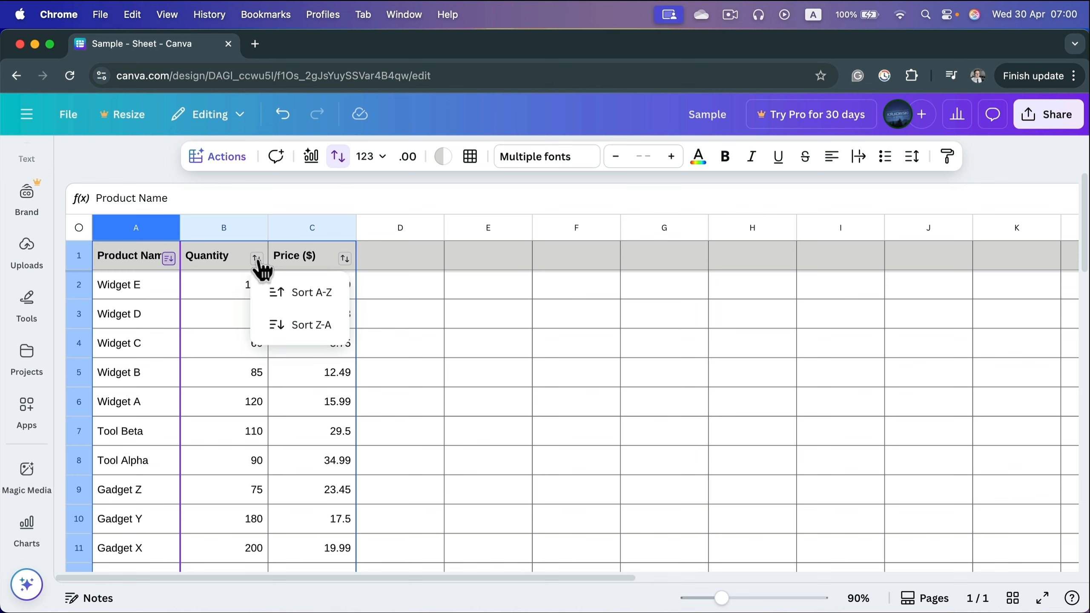
{"action": "left_click", "coordinate": [313, 294]}
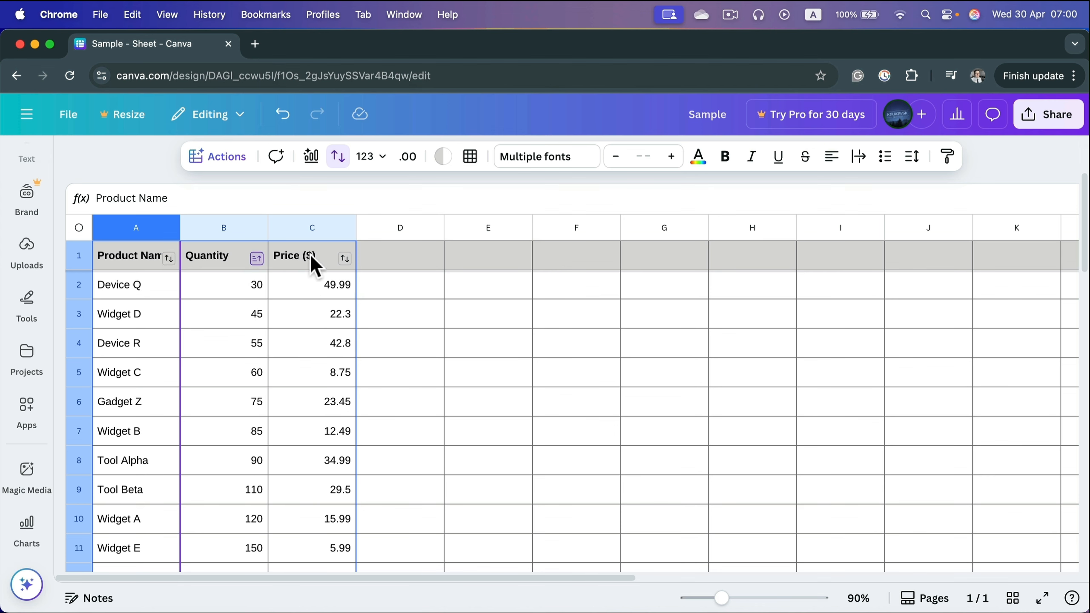
{"action": "left_click", "coordinate": [344, 258]}
{"action": "left_click", "coordinate": [370, 321]}
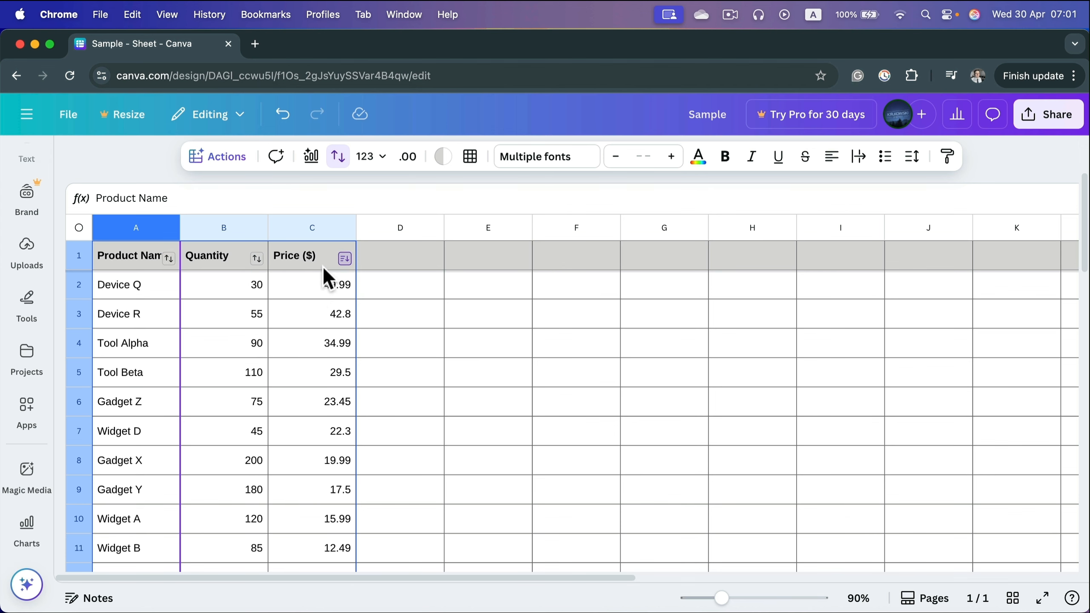
- Sort the product table by Product Name A-Z, followed by Price ($) Z-A, and review the sorted list
{"action": "left_click", "coordinate": [169, 259]}
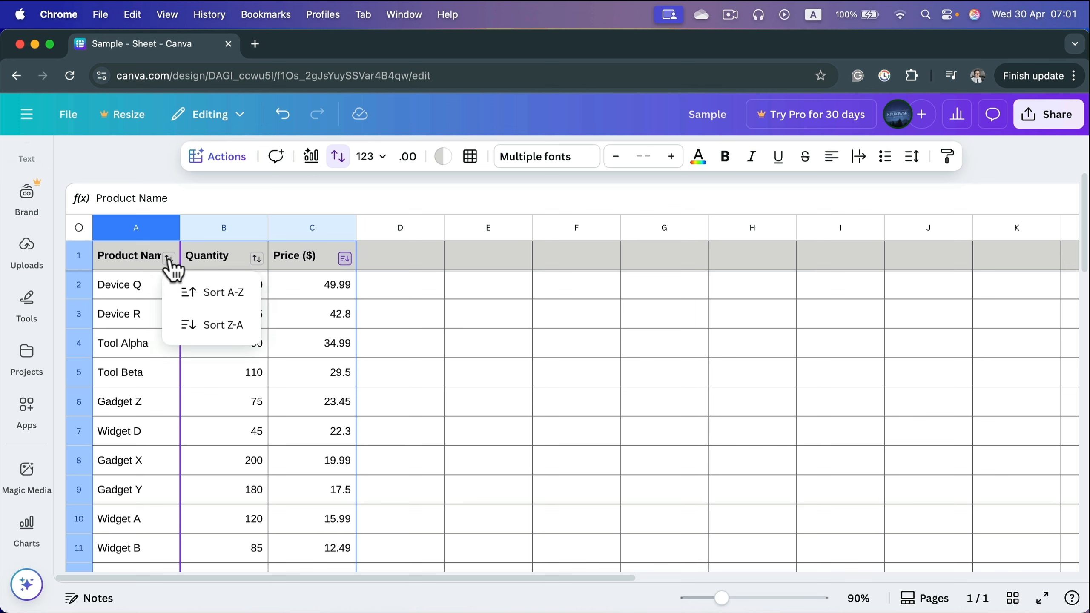
{"action": "left_click", "coordinate": [224, 294]}
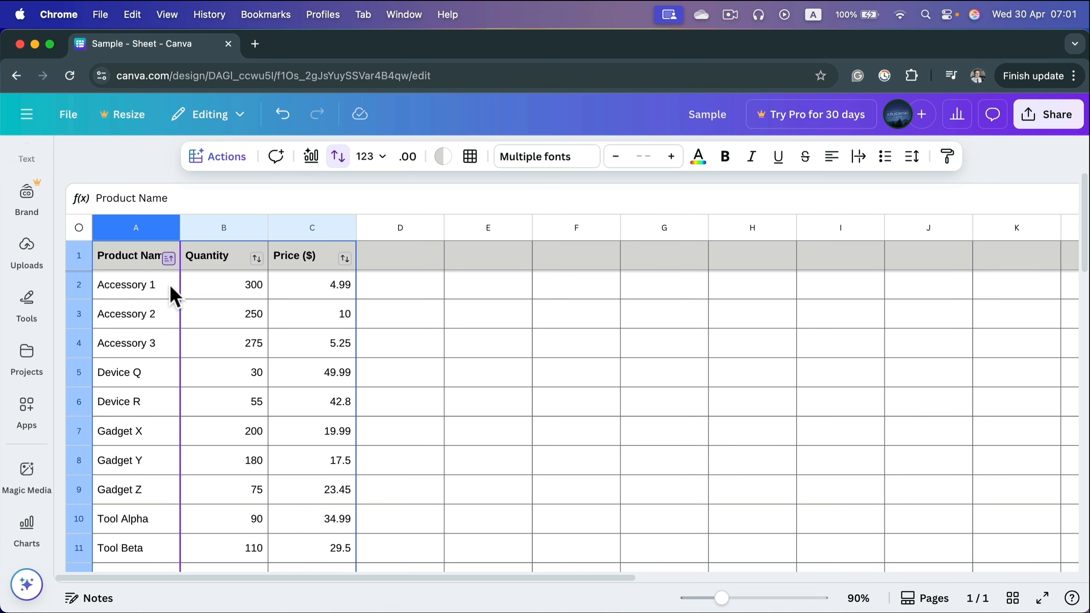
{"action": "left_click", "coordinate": [345, 259]}
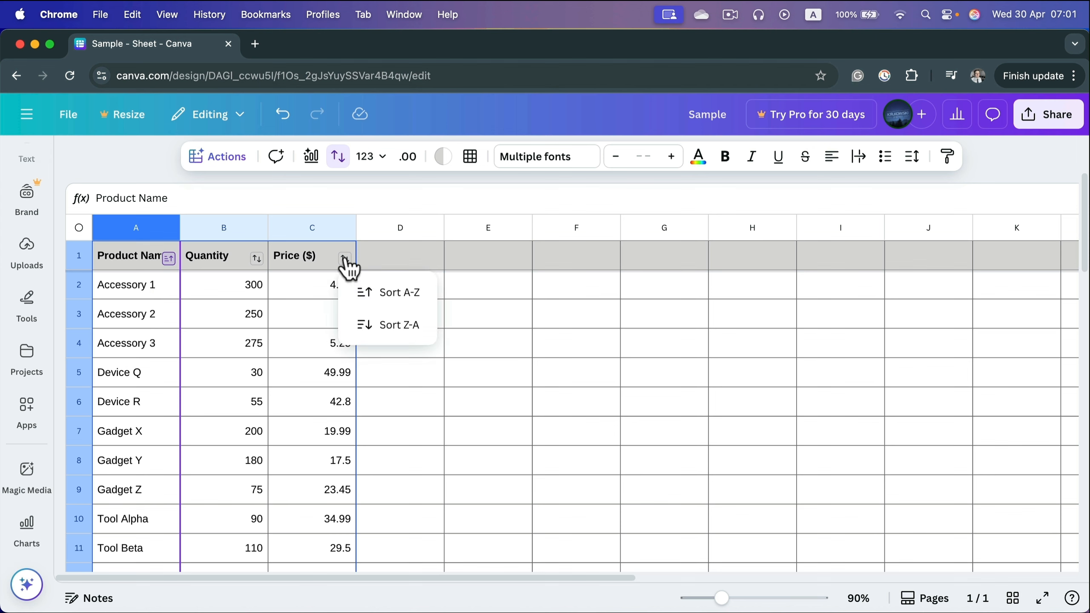
{"action": "left_click", "coordinate": [397, 326]}
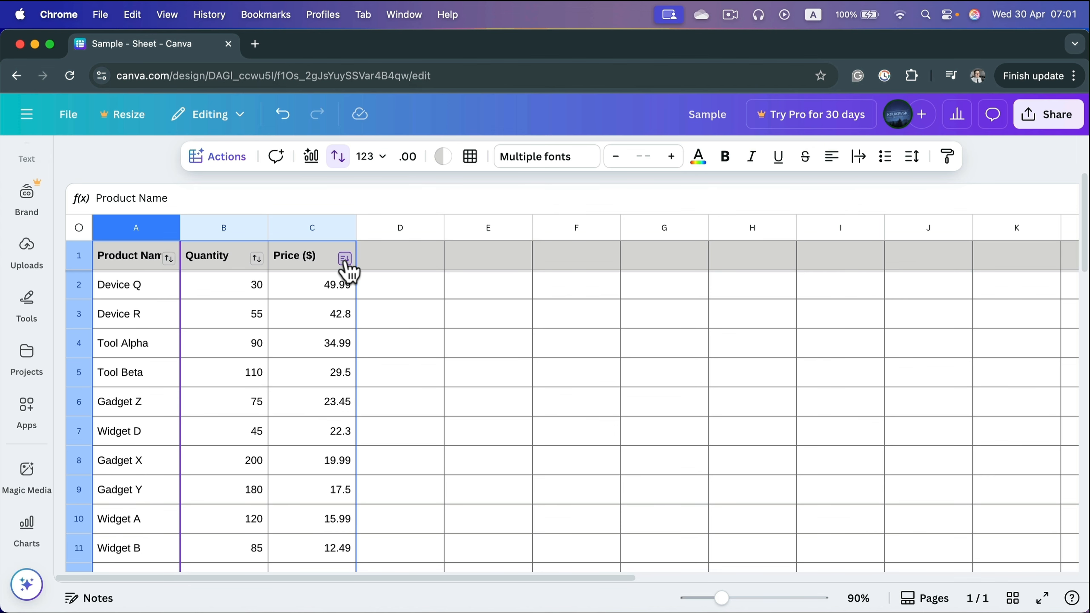
{"action": "scroll", "coordinate": [321, 310], "scroll_direction": "down", "scroll_amount": 3}
{"action": "scroll", "coordinate": [318, 299], "scroll_direction": "down", "scroll_amount": 2}
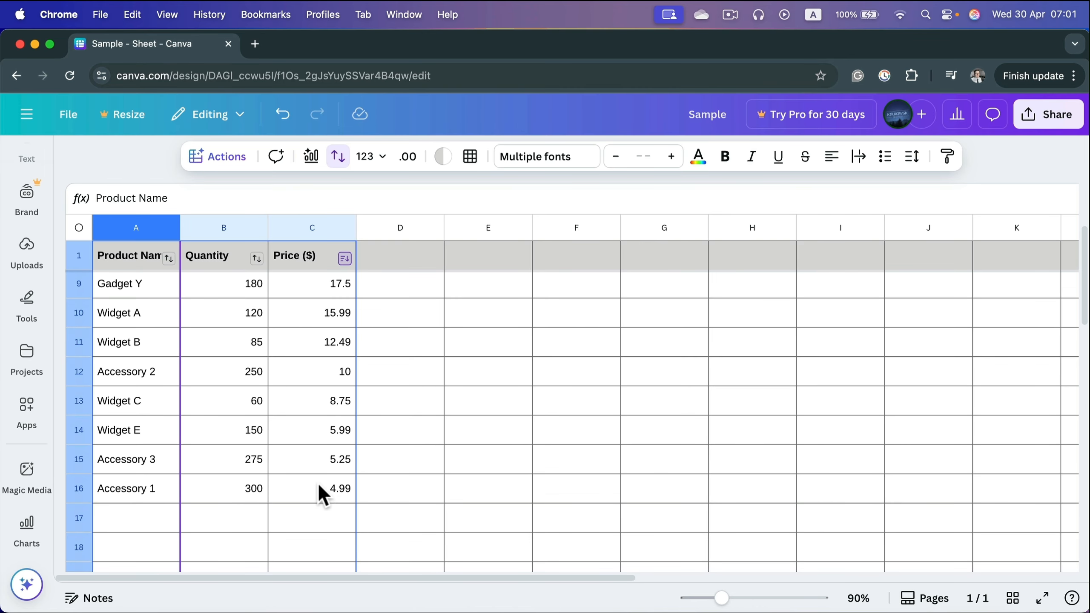
{"action": "scroll", "coordinate": [325, 500], "scroll_direction": "up", "scroll_amount": 5}
- Sort the product table by Price ($) A-Z and look through the reordered rows
{"action": "left_click", "coordinate": [346, 260]}
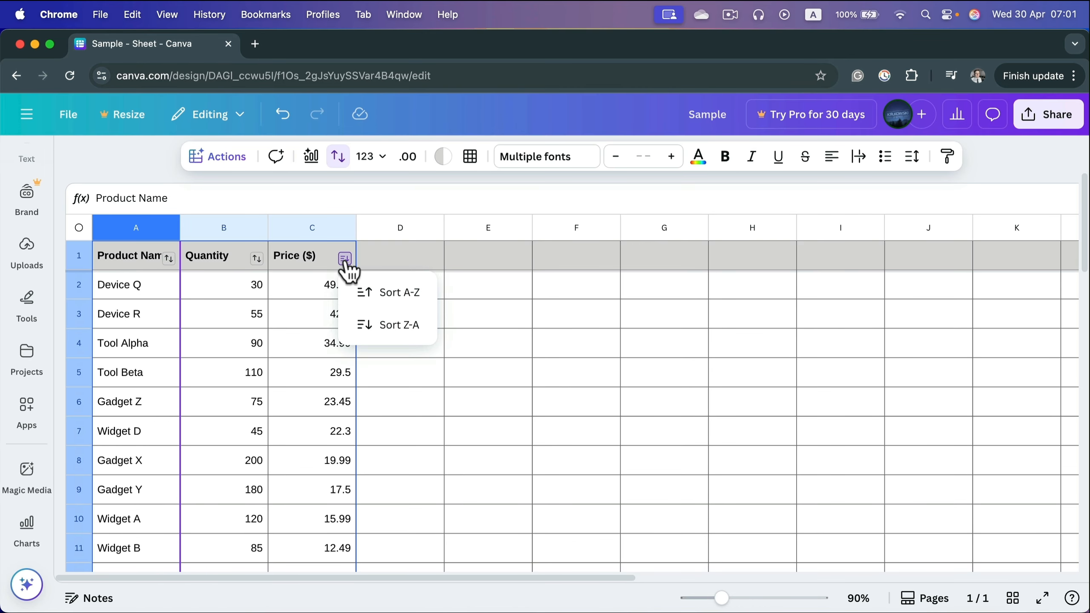
{"action": "left_click", "coordinate": [368, 293]}
{"action": "scroll", "coordinate": [328, 287], "scroll_direction": "down", "scroll_amount": 5}
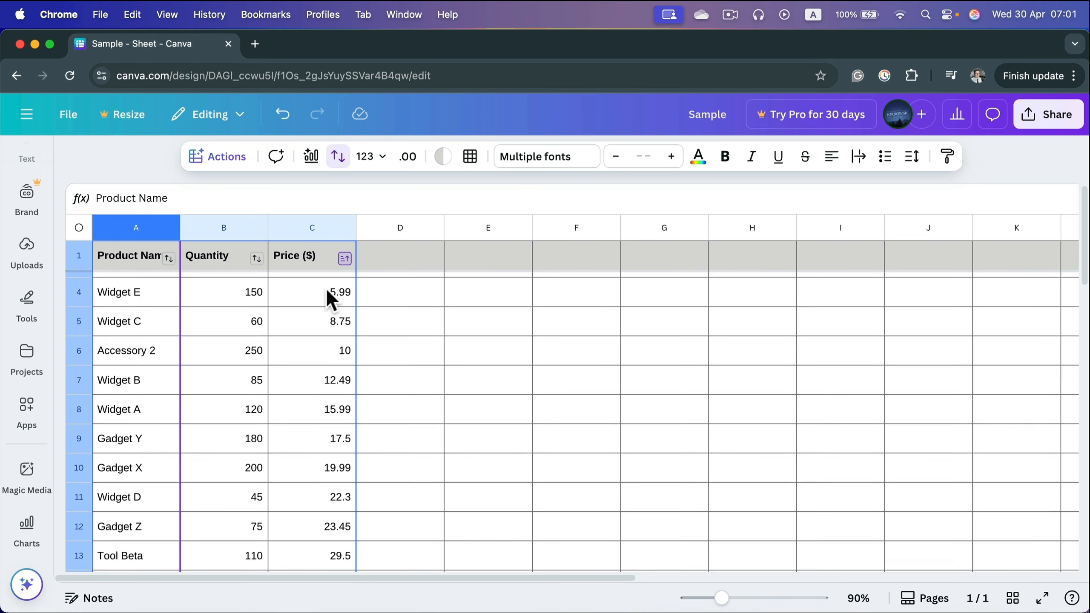
{"action": "scroll", "coordinate": [324, 498], "scroll_direction": "up", "scroll_amount": 5}
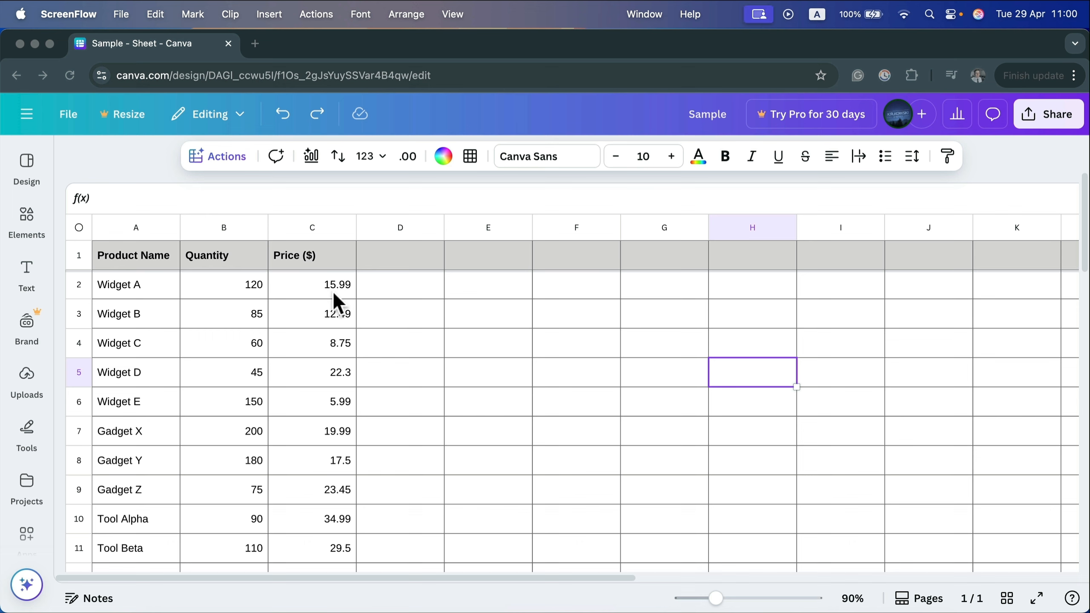
- Start a formula in empty cell C17 below the Price ($) values and pick the SUM function
{"action": "scroll", "coordinate": [316, 313], "scroll_direction": "down", "scroll_amount": 1}
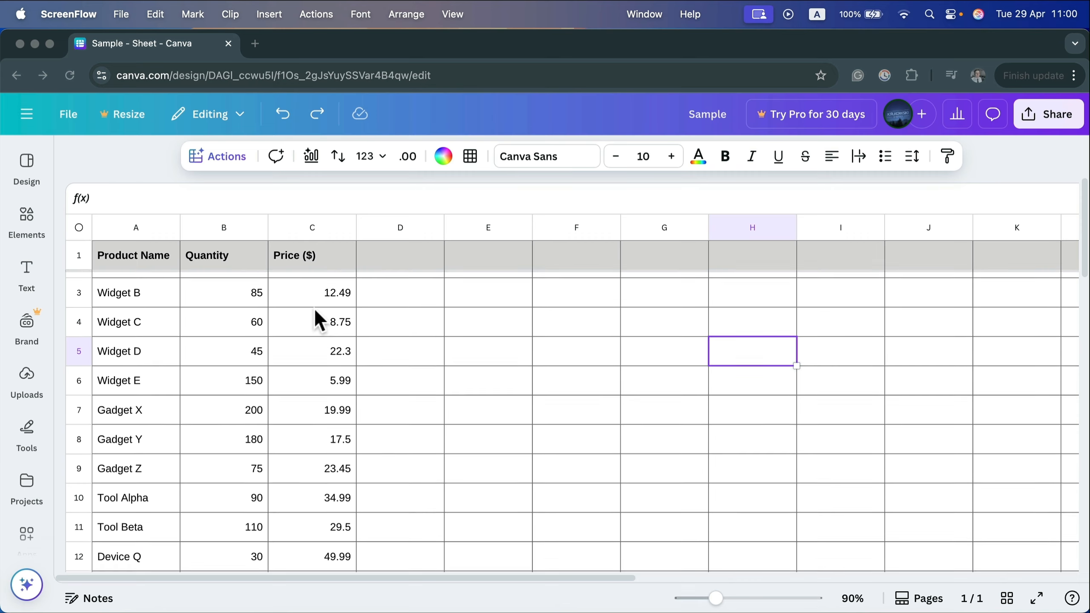
{"action": "scroll", "coordinate": [315, 320], "scroll_direction": "down", "scroll_amount": 7}
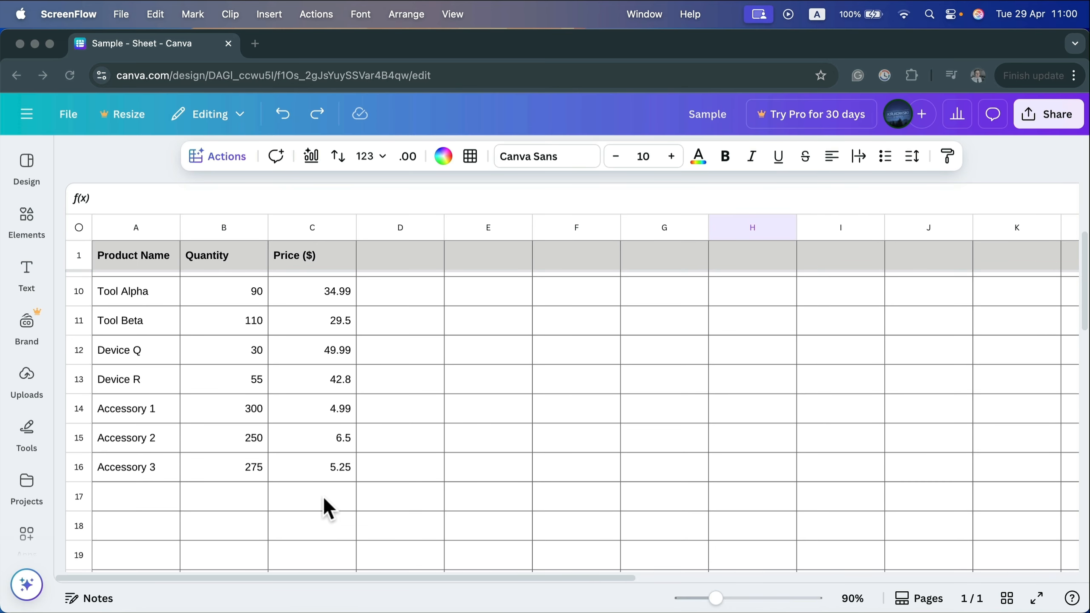
{"action": "left_click", "coordinate": [324, 499]}
{"action": "double_click", "coordinate": [323, 498]}
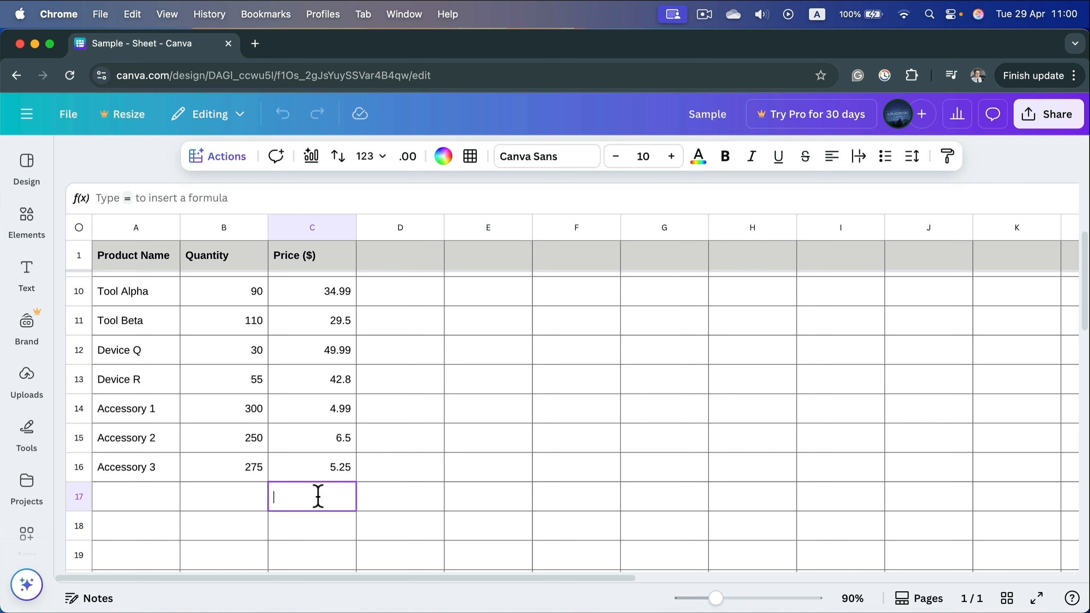
{"action": "type", "text": "="}
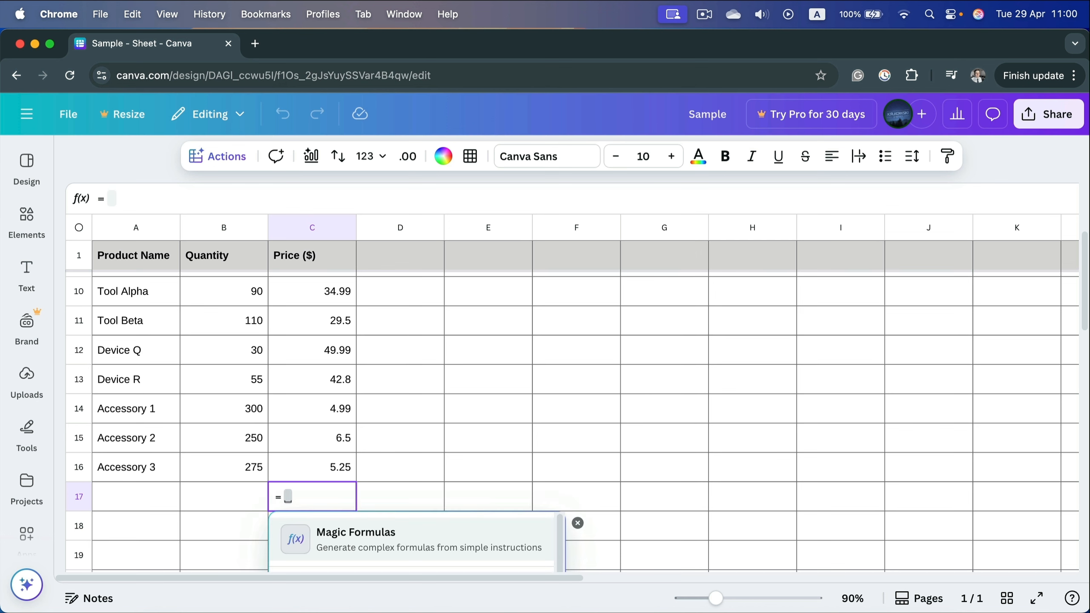
{"action": "scroll", "coordinate": [344, 491], "scroll_direction": "down", "scroll_amount": 2}
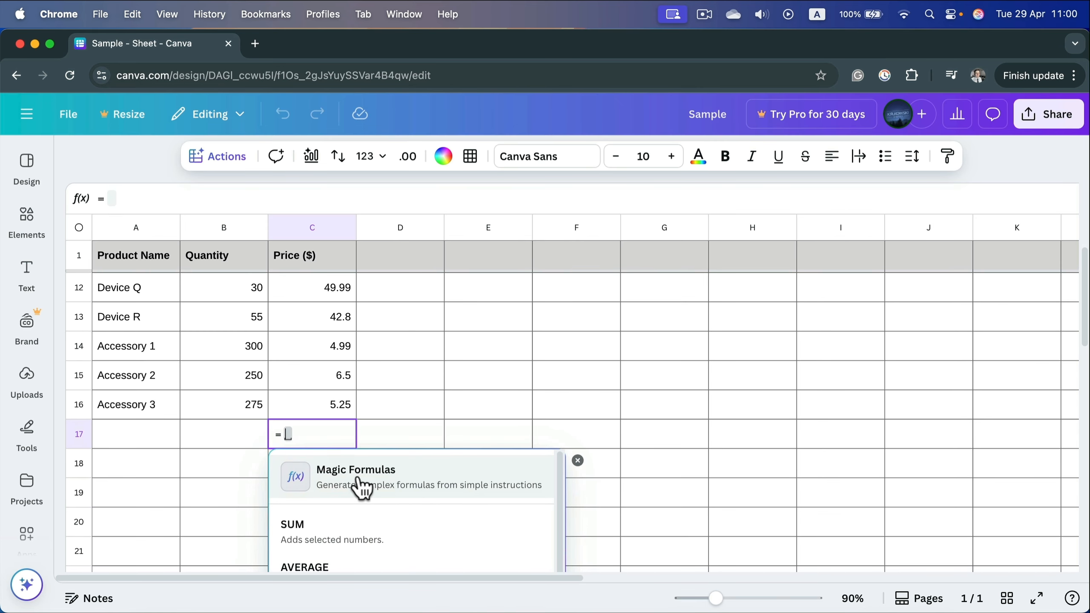
{"action": "scroll", "coordinate": [348, 489], "scroll_direction": "down", "scroll_amount": 2}
{"action": "scroll", "coordinate": [346, 491], "scroll_direction": "up", "scroll_amount": 1}
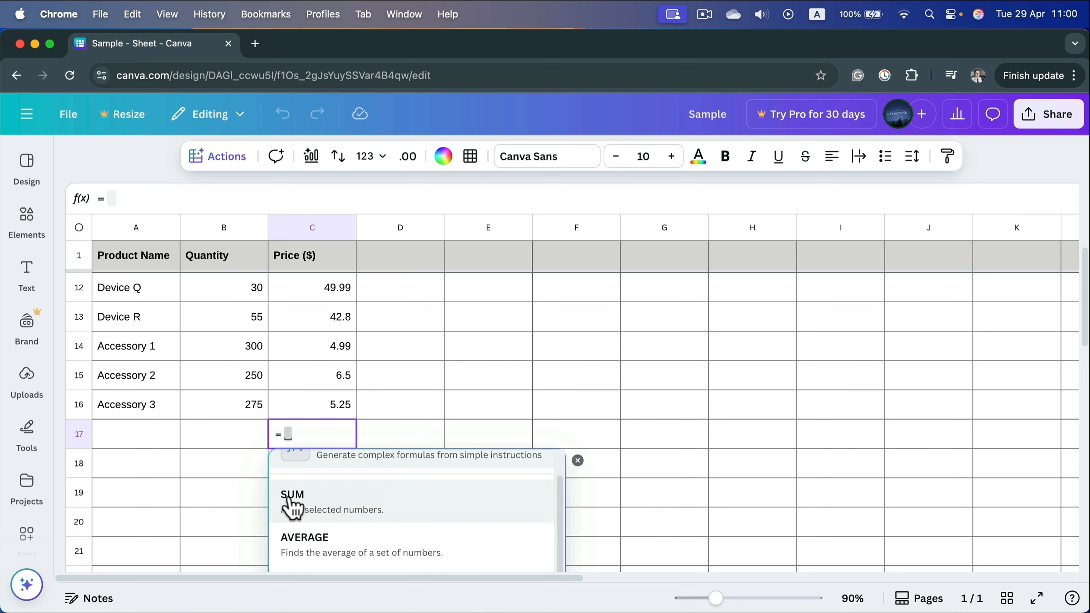
{"action": "left_click", "coordinate": [347, 507]}
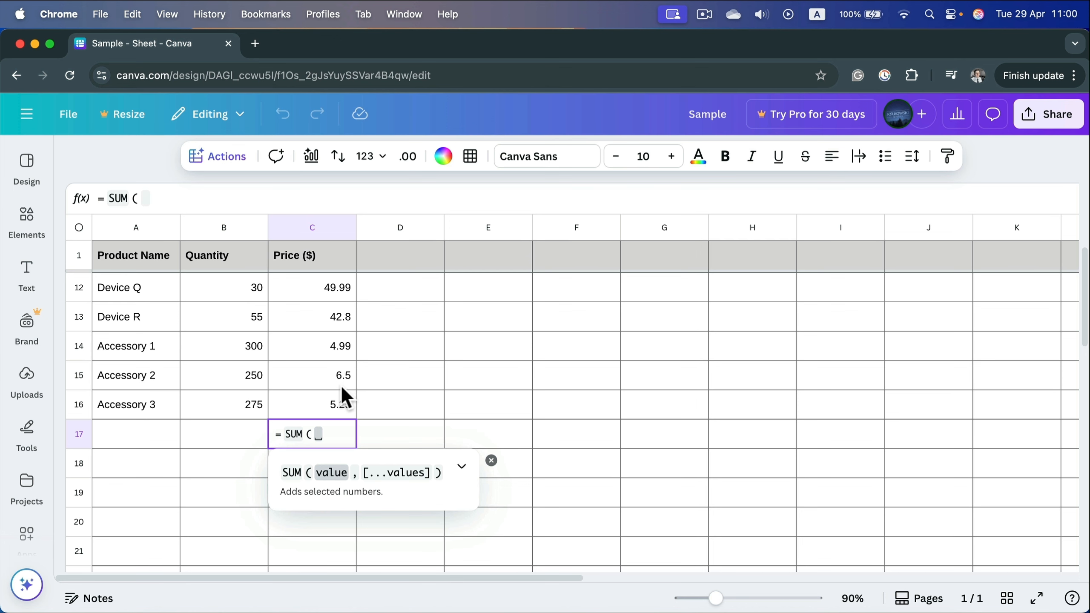
- Give the SUM formula in C17 the price range C2:C16, complete it and inspect the resulting cell
{"action": "scroll", "coordinate": [341, 384], "scroll_direction": "up", "scroll_amount": 7}
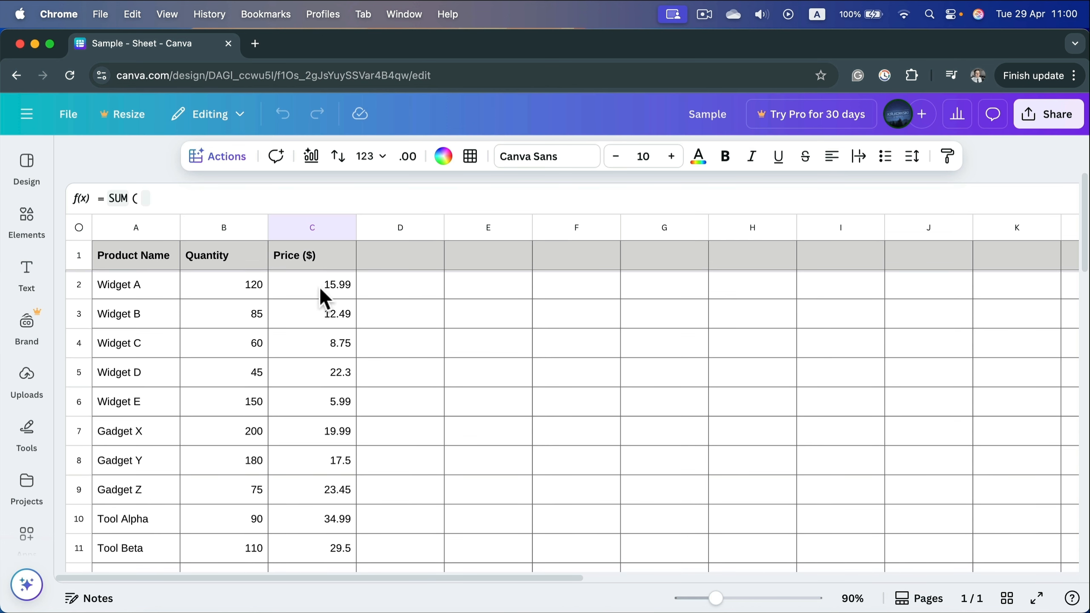
{"action": "mouse_move", "coordinate": [319, 289]}
{"action": "left_mouse_down"}
{"action": "mouse_move", "coordinate": [325, 366]}
{"action": "mouse_move", "coordinate": [325, 299]}
{"action": "left_mouse_up"}
{"action": "scroll", "coordinate": [325, 366], "scroll_direction": "down", "scroll_amount": 11}
{"action": "scroll", "coordinate": [330, 363], "scroll_direction": "up", "scroll_amount": 2}
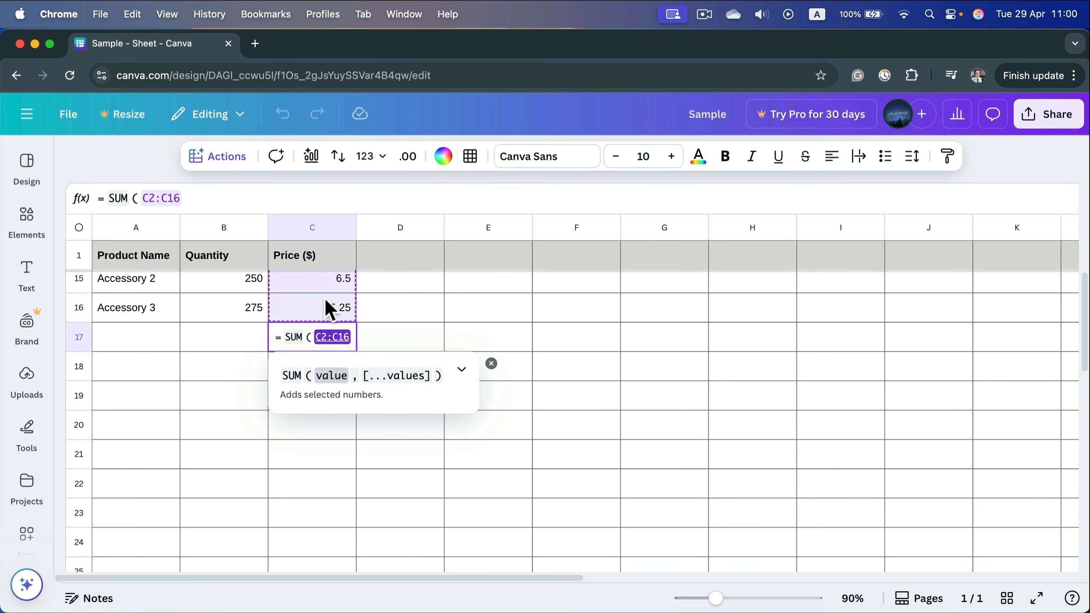
{"action": "key", "text": "Return"}
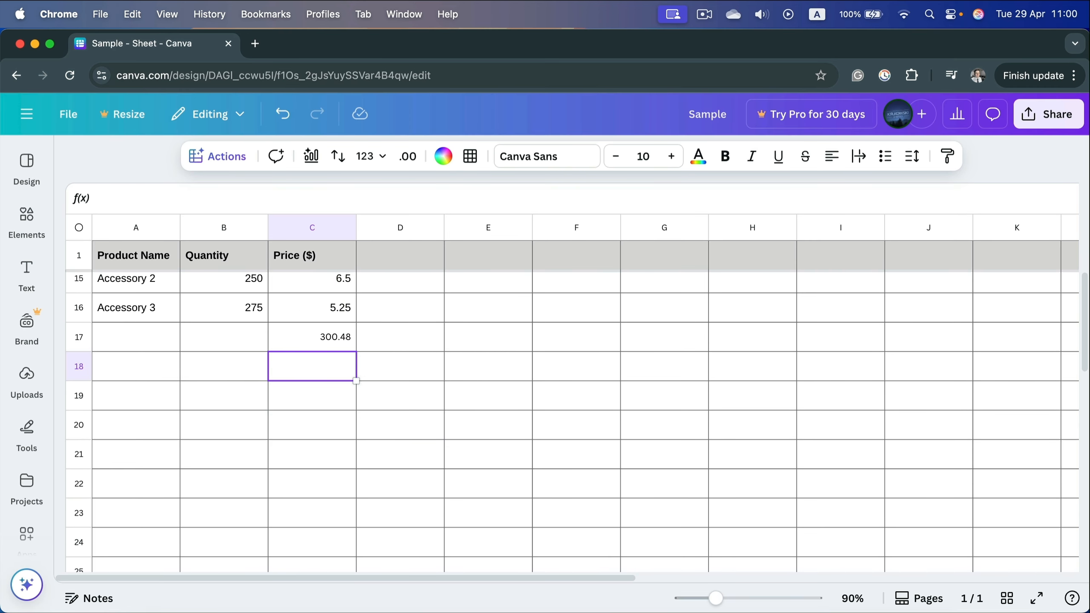
{"action": "left_click", "coordinate": [320, 348]}
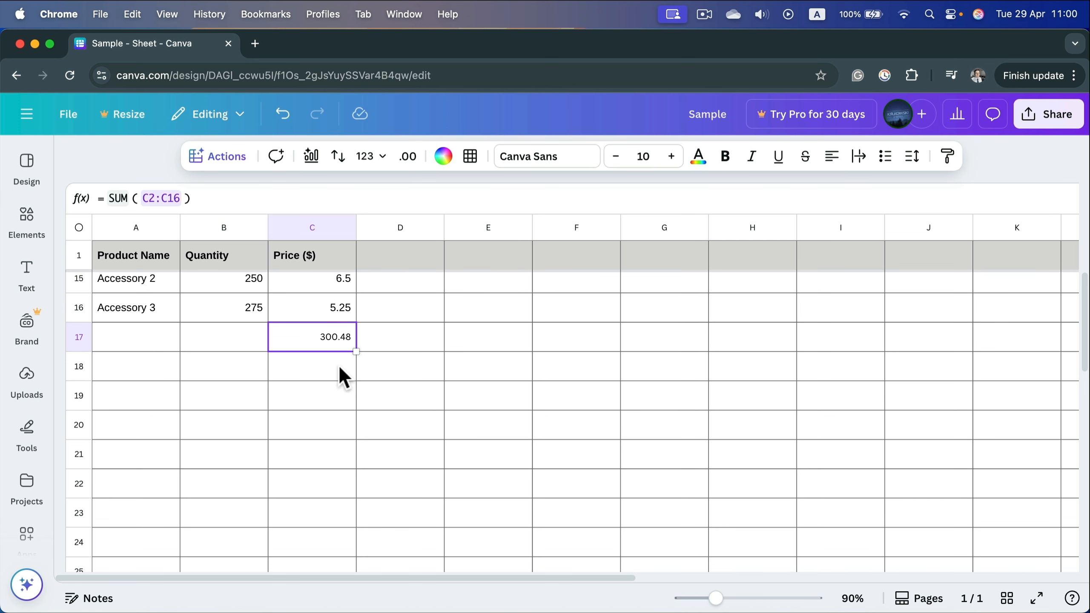
- Change the price of Accessory 2 in C15 to 10 and check the total in C17
{"action": "scroll", "coordinate": [338, 364], "scroll_direction": "up", "scroll_amount": 3}
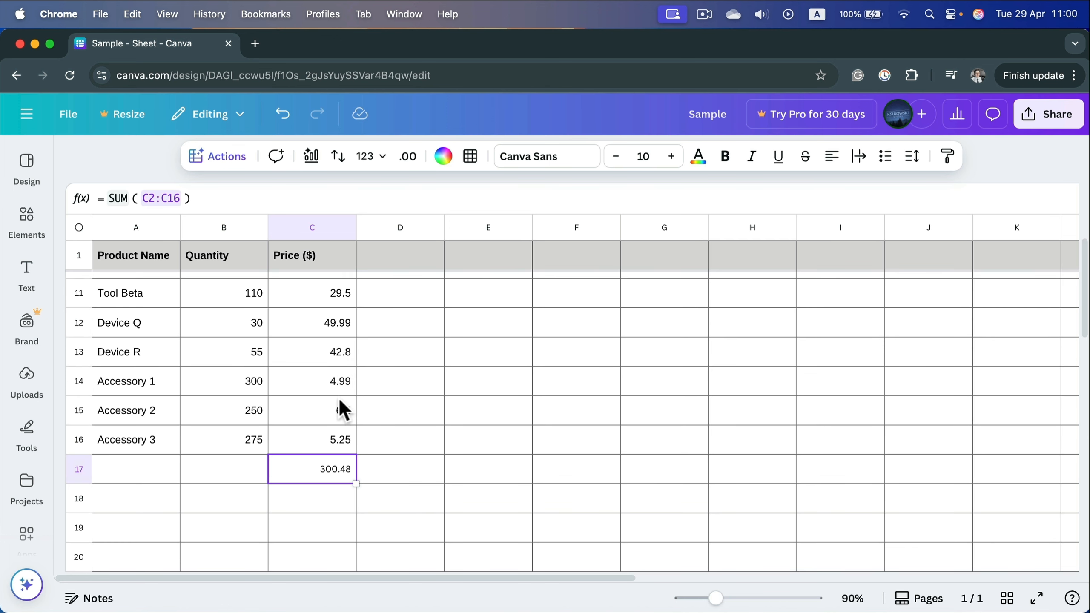
{"action": "left_click", "coordinate": [341, 410]}
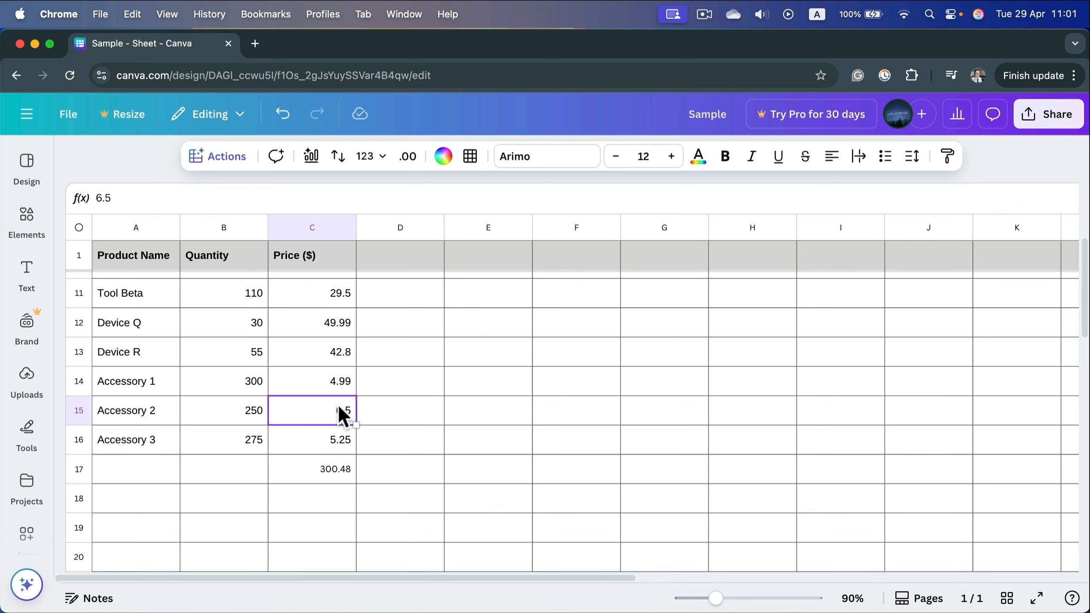
{"action": "type", "text": "10"}
{"action": "key", "text": "Return"}
{"action": "left_click", "coordinate": [328, 463]}
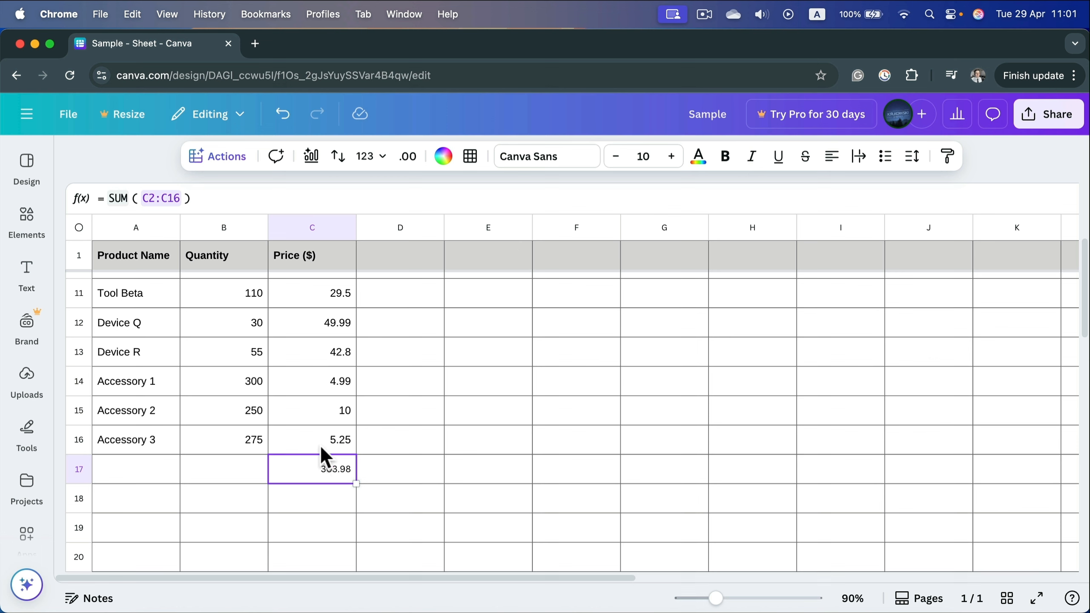
- Inspect the function and range of the SUM formula in C17 and delete the whole formula from the cell
{"action": "left_click", "coordinate": [119, 198]}
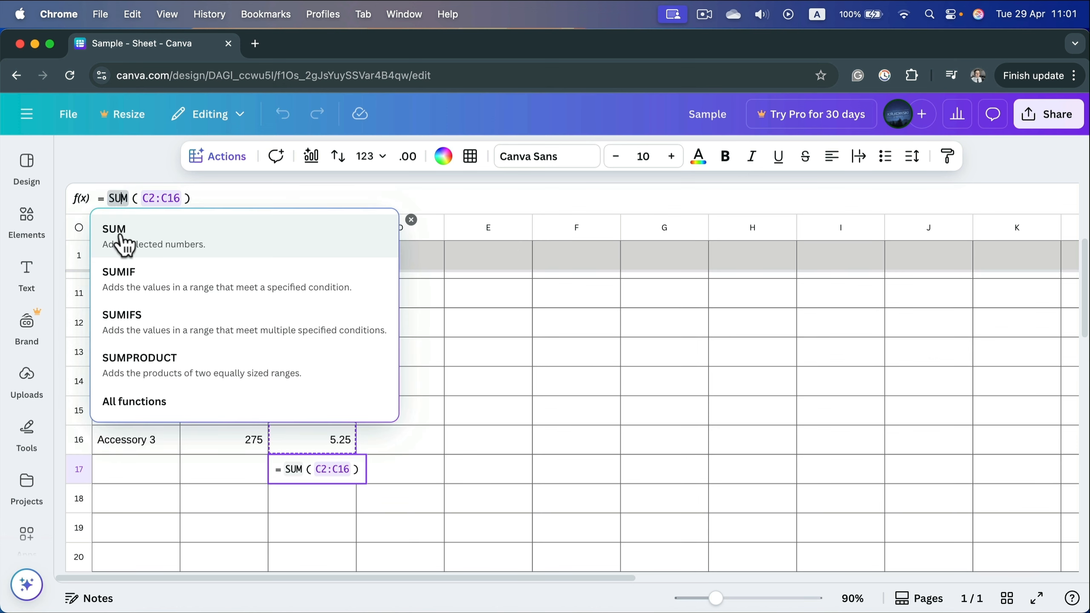
{"action": "left_click", "coordinate": [148, 198]}
{"action": "left_click", "coordinate": [207, 199]}
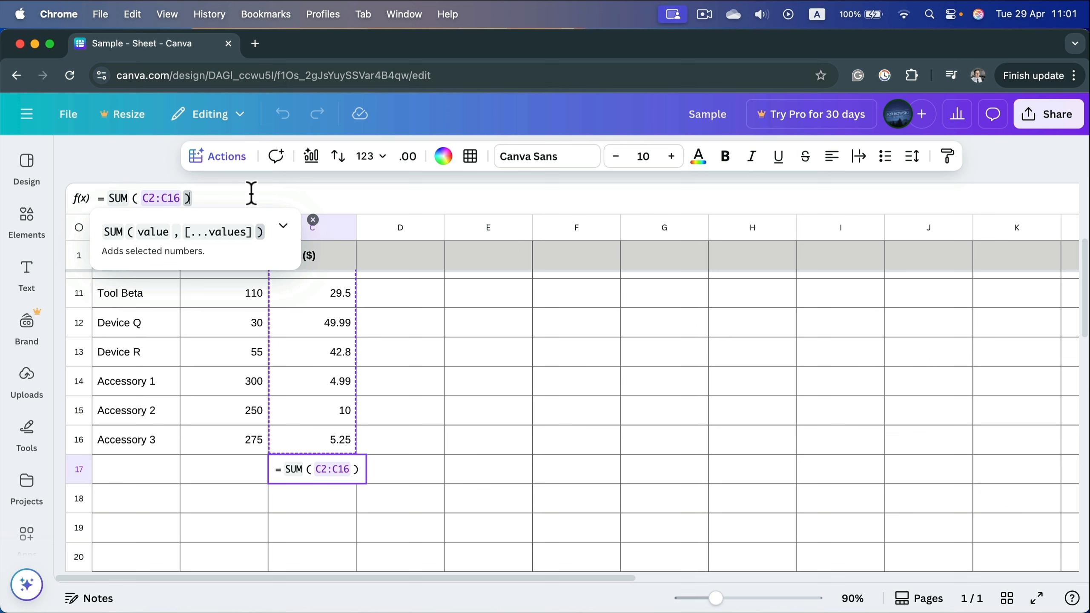
{"action": "left_click", "coordinate": [304, 470]}
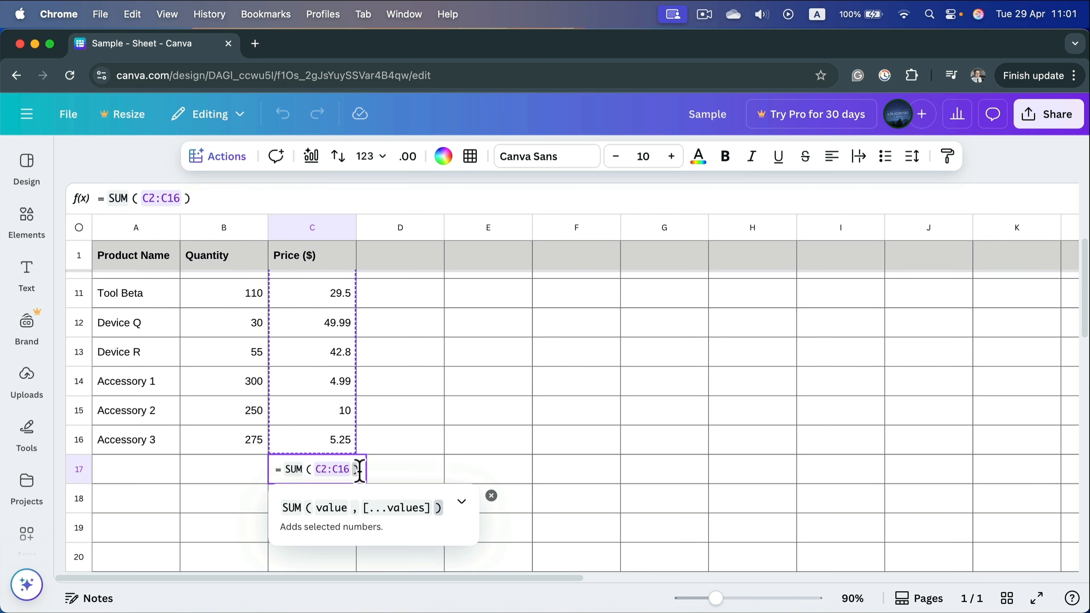
{"action": "left_click_drag", "start_coordinate": [360, 468], "coordinate": [272, 474]}
{"action": "key", "text": "BackSpace"}
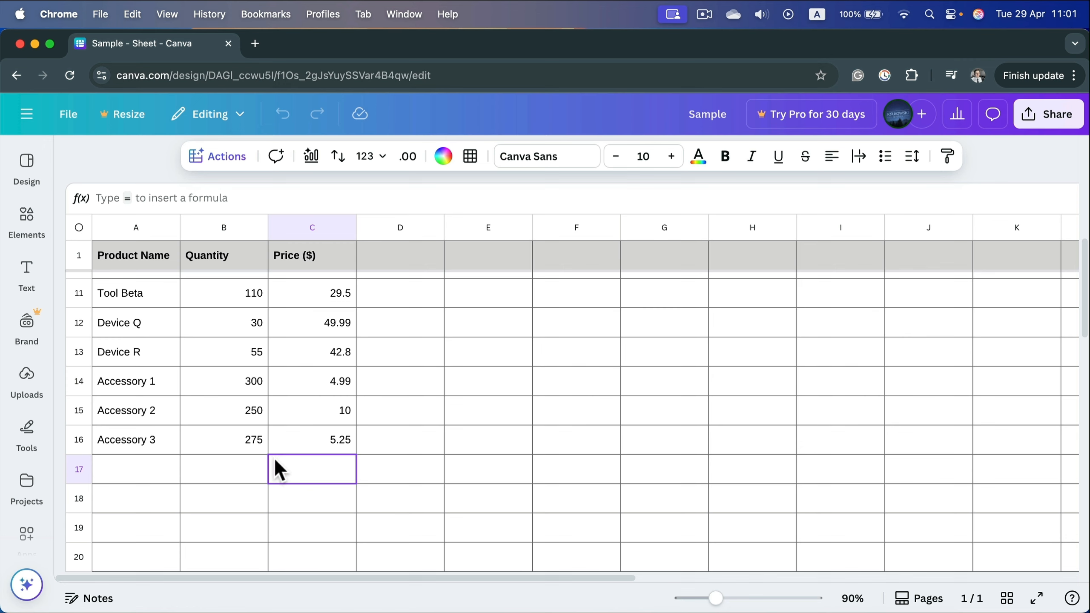
{"action": "left_click", "coordinate": [309, 452]}
{"action": "left_click", "coordinate": [302, 472]}
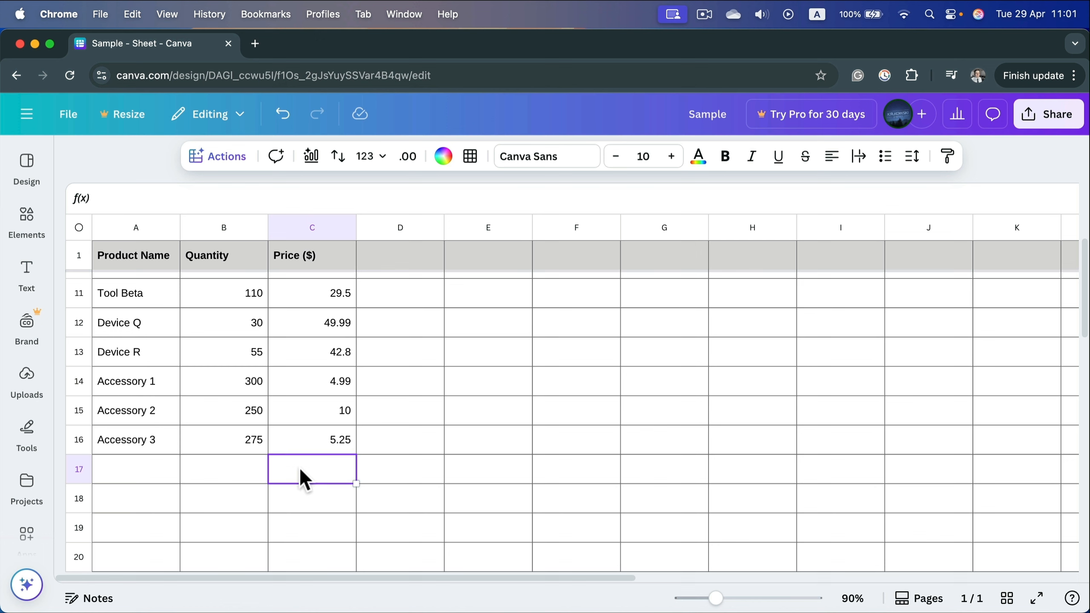
- Browse the sheet actions, insert a formula in empty cell C17 and choose the SUM function
{"action": "left_click", "coordinate": [233, 156]}
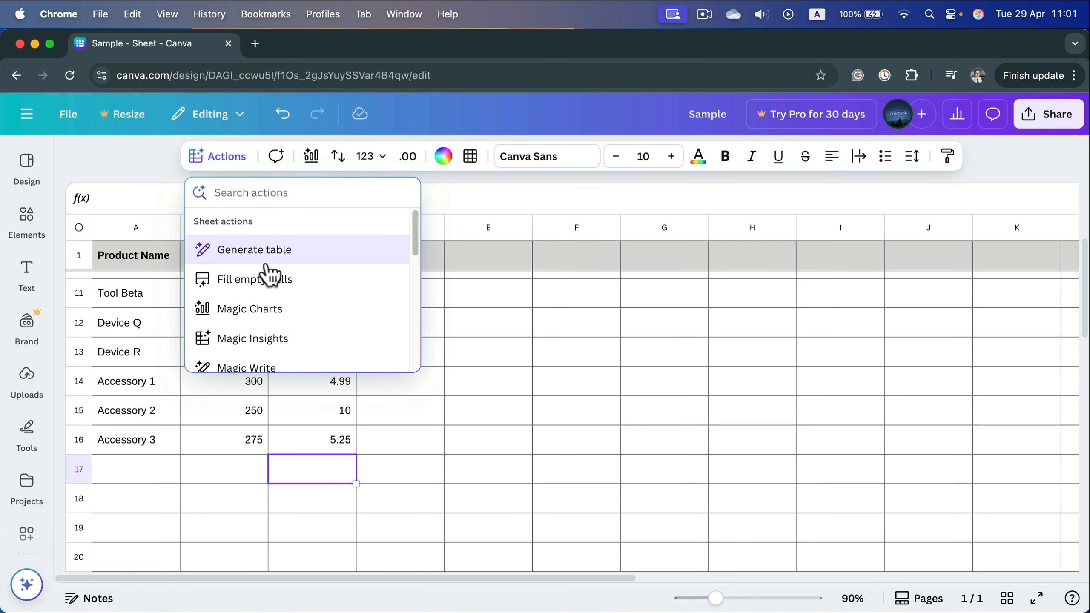
{"action": "scroll", "coordinate": [270, 274], "scroll_direction": "down", "scroll_amount": 1}
{"action": "scroll", "coordinate": [270, 279], "scroll_direction": "down", "scroll_amount": 6}
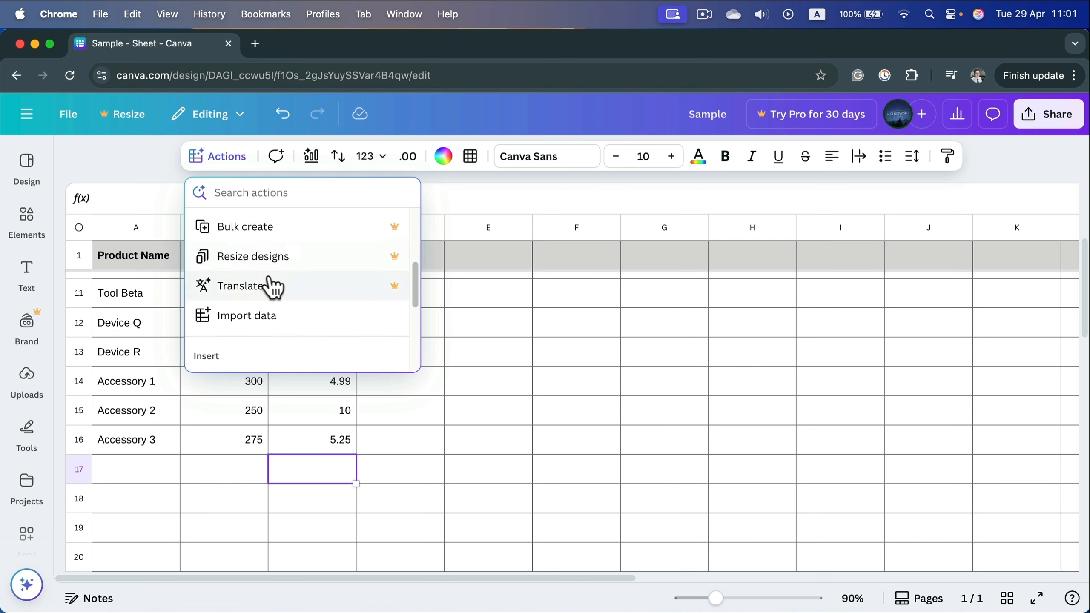
{"action": "scroll", "coordinate": [263, 290], "scroll_direction": "down", "scroll_amount": 3}
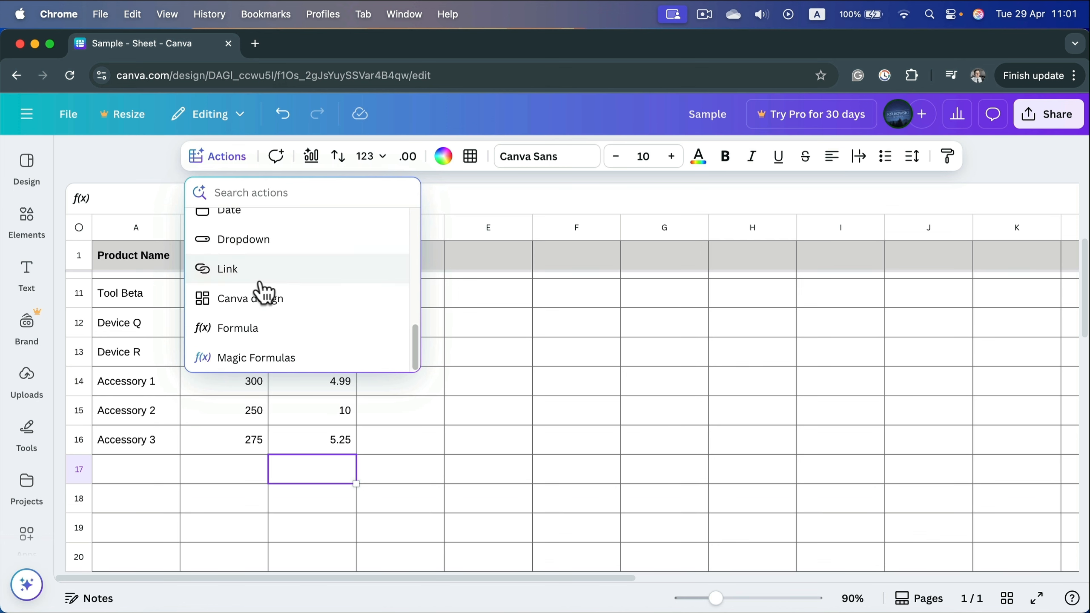
{"action": "scroll", "coordinate": [264, 293], "scroll_direction": "up", "scroll_amount": 3}
{"action": "scroll", "coordinate": [240, 288], "scroll_direction": "up", "scroll_amount": 1}
{"action": "scroll", "coordinate": [224, 297], "scroll_direction": "down", "scroll_amount": 4}
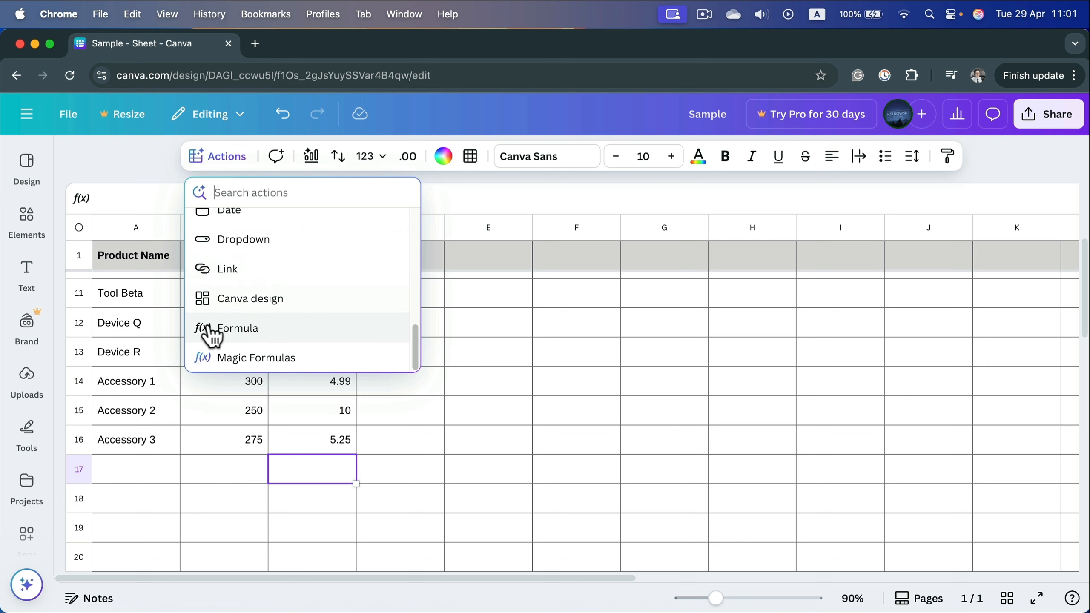
{"action": "left_click", "coordinate": [282, 333]}
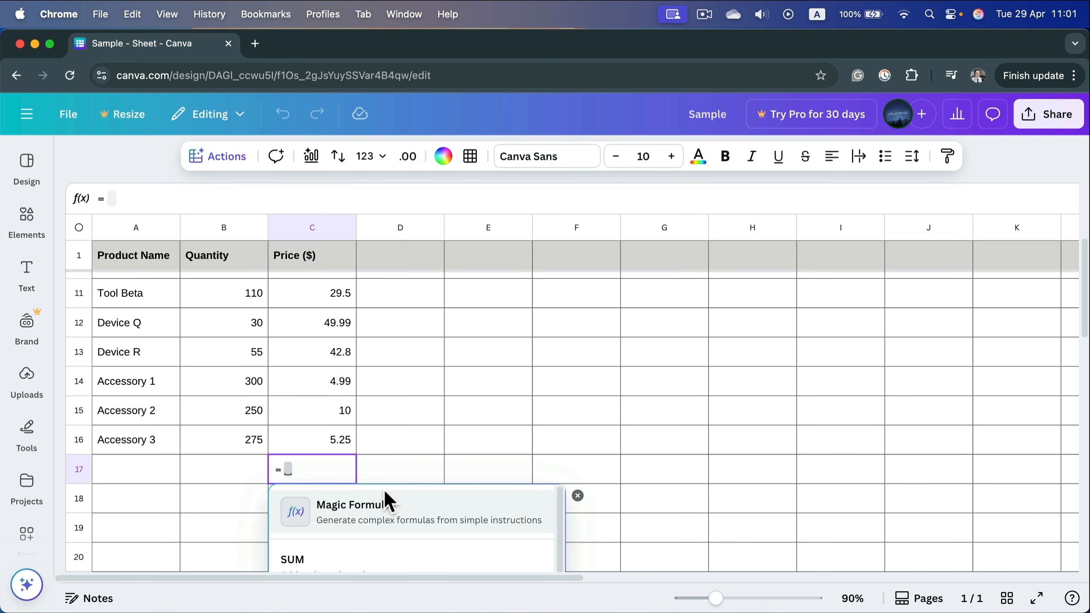
{"action": "scroll", "coordinate": [401, 548], "scroll_direction": "down", "scroll_amount": 2}
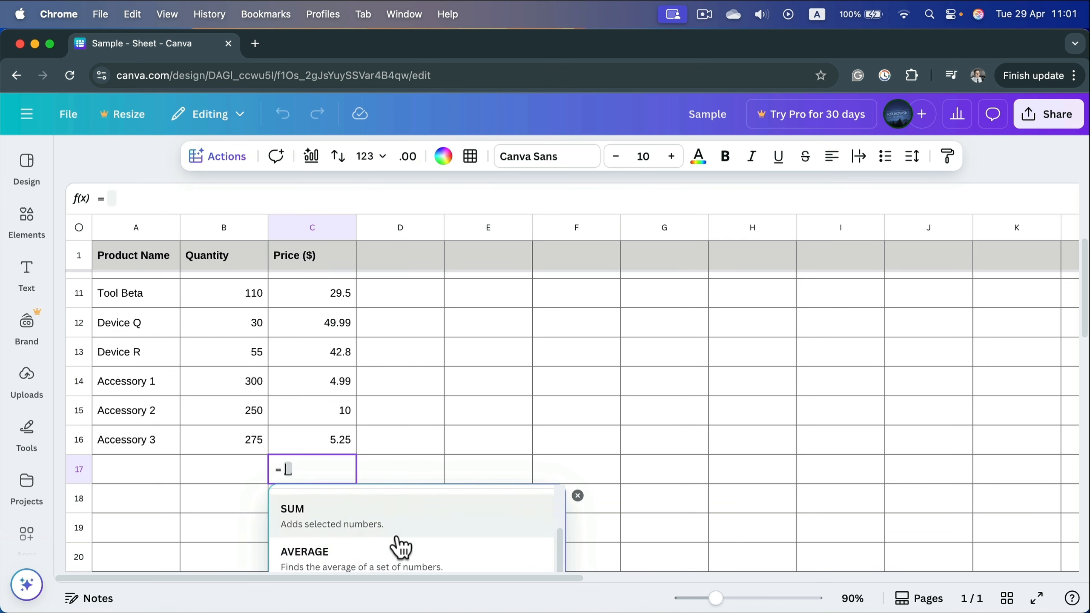
{"action": "left_click", "coordinate": [326, 519]}
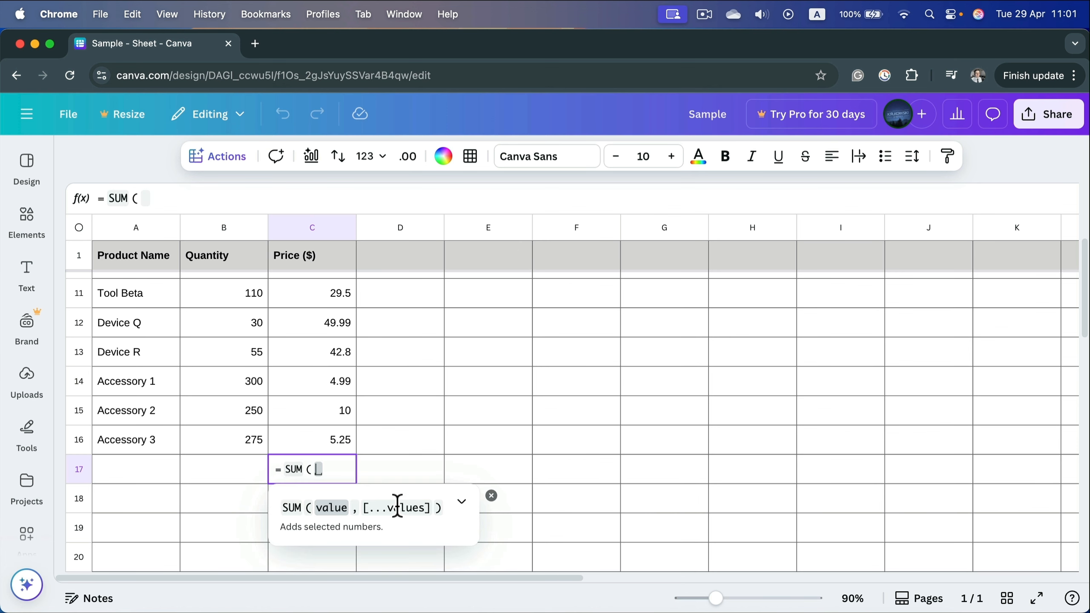
- Set the price range C2:C16 as the SUM argument, complete the formula in C17 and review it
{"action": "scroll", "coordinate": [322, 326], "scroll_direction": "up", "scroll_amount": 5}
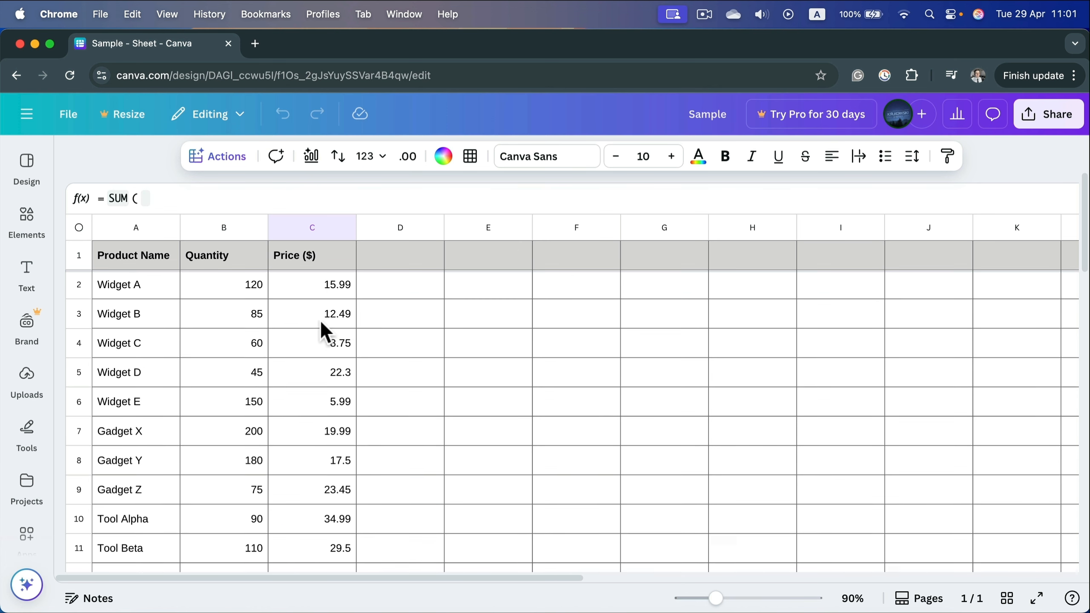
{"action": "left_click_drag", "start_coordinate": [315, 290], "coordinate": [326, 506]}
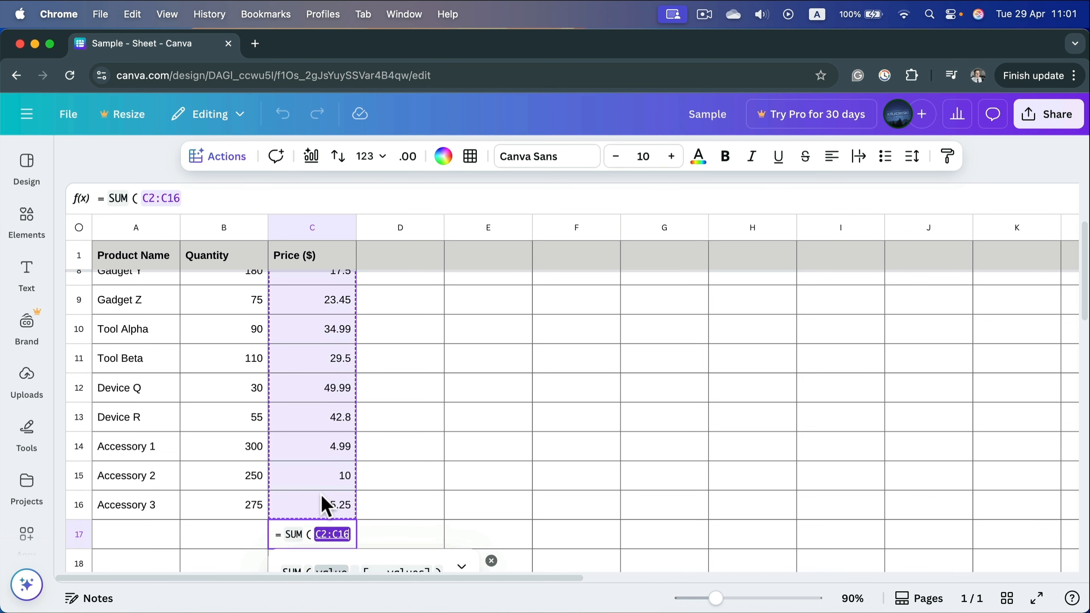
{"action": "scroll", "coordinate": [322, 494], "scroll_direction": "down", "scroll_amount": 3}
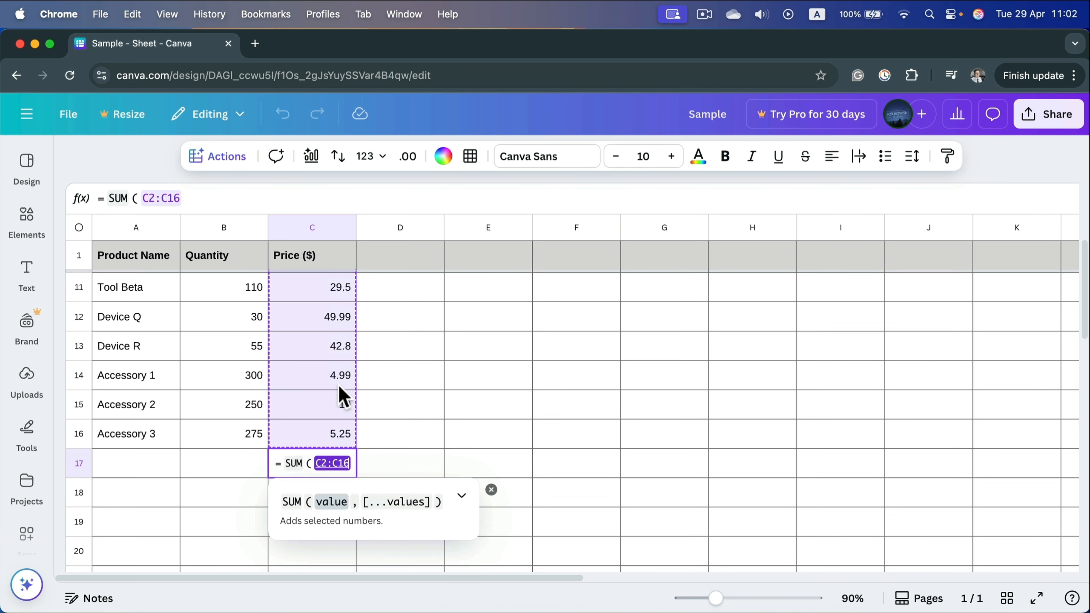
{"action": "key", "text": "Return"}
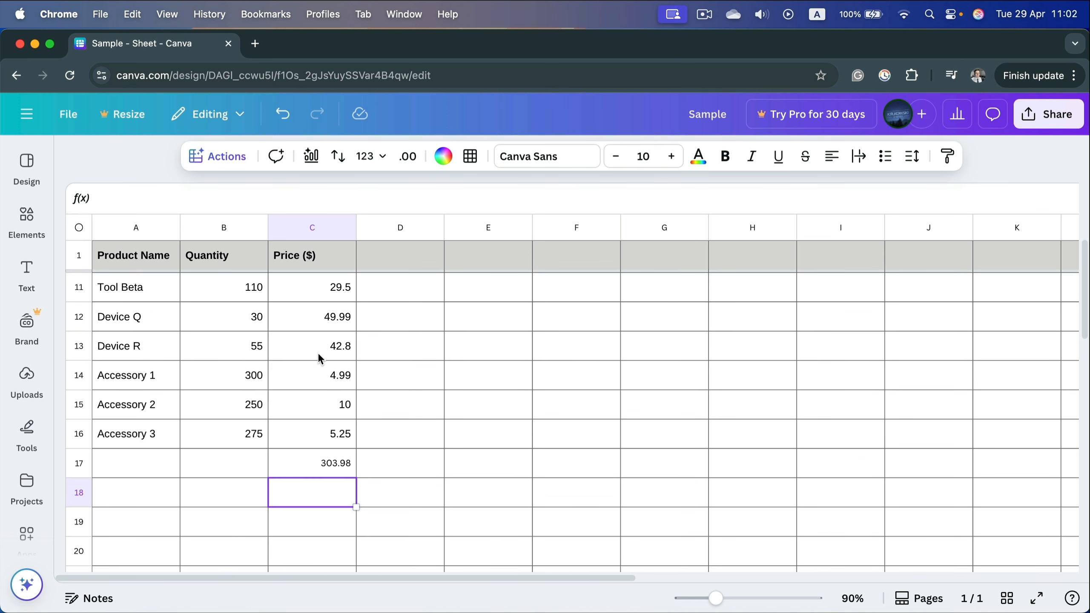
{"action": "left_click", "coordinate": [321, 466]}
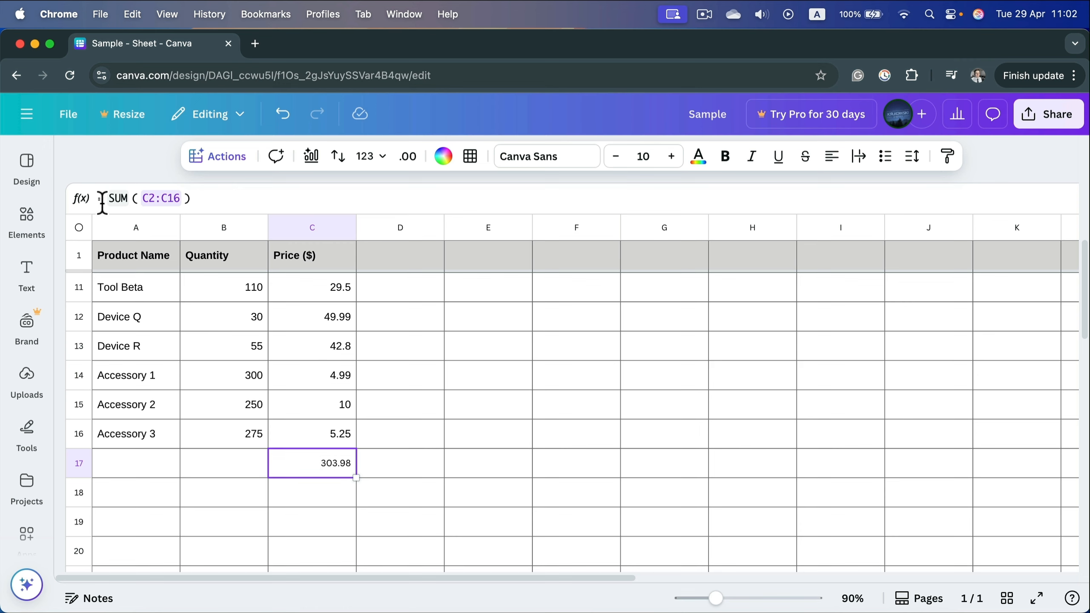
{"action": "left_click", "coordinate": [236, 167]}
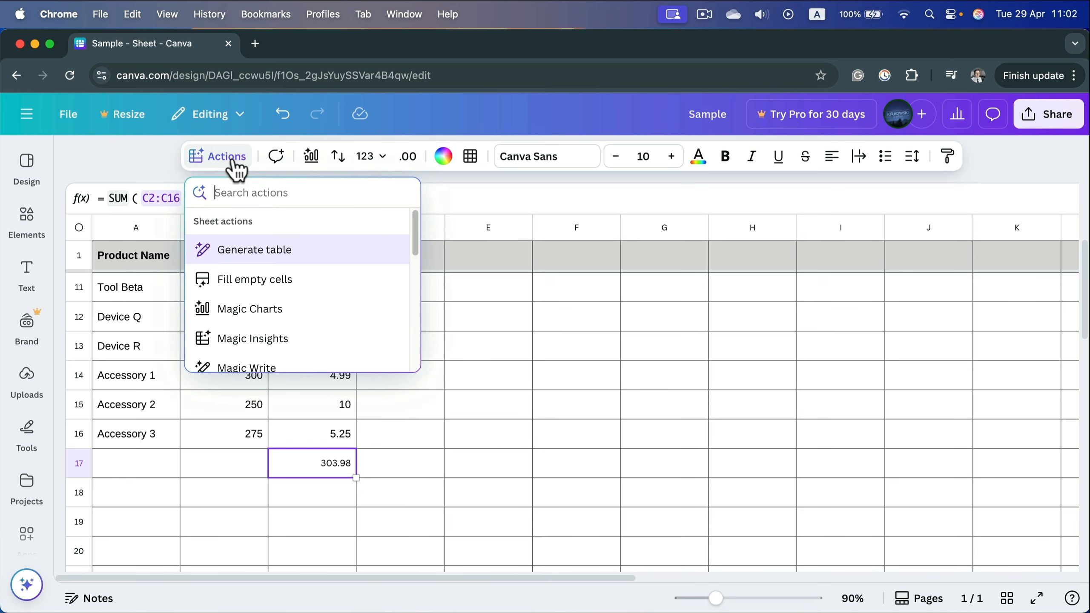
{"action": "scroll", "coordinate": [309, 348], "scroll_direction": "down", "scroll_amount": 5}
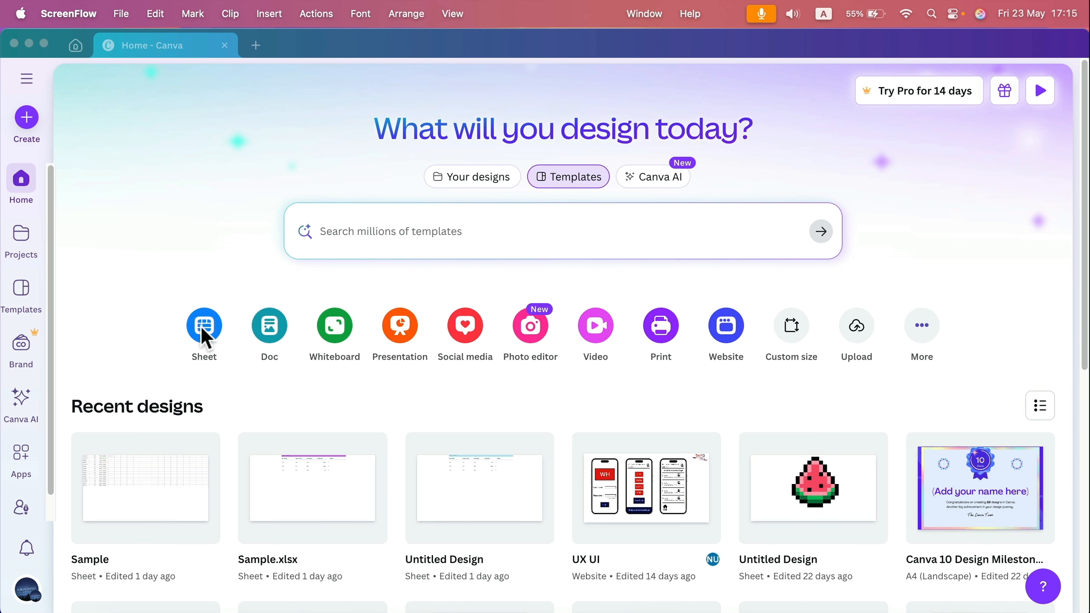
- Create a new blank sheet from the home page and start generating a table at cell A2
{"action": "left_click", "coordinate": [202, 328]}
{"action": "left_click", "coordinate": [202, 328]}
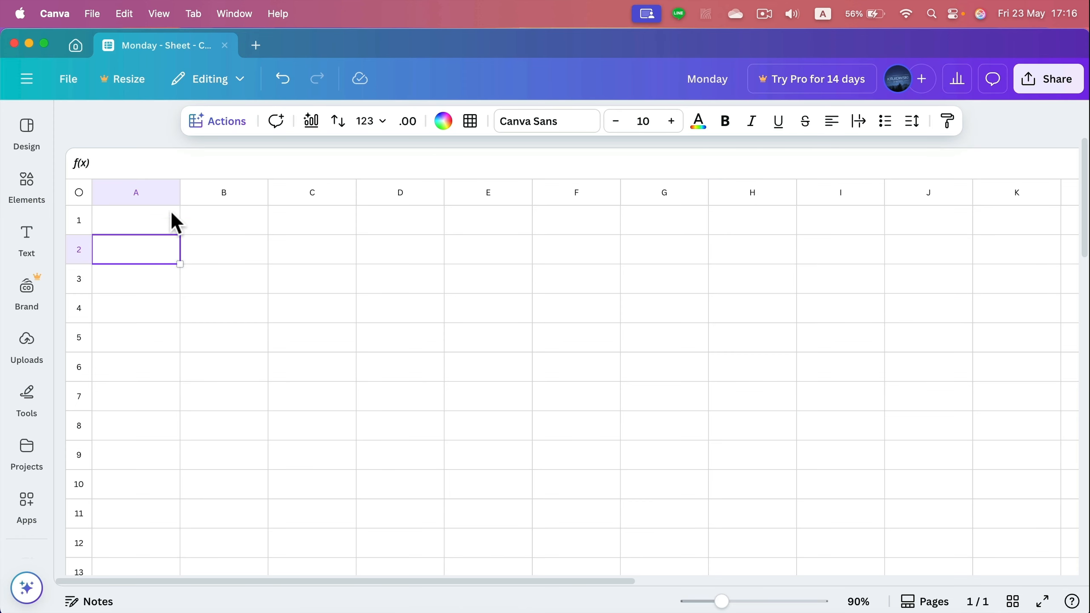
{"action": "left_click", "coordinate": [227, 124]}
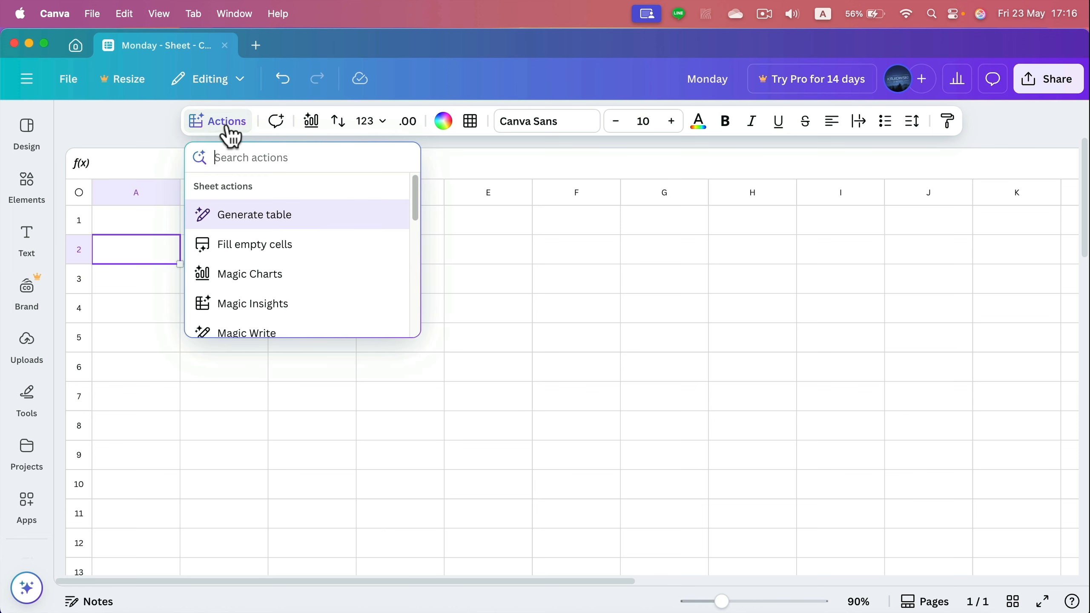
{"action": "left_click", "coordinate": [244, 224]}
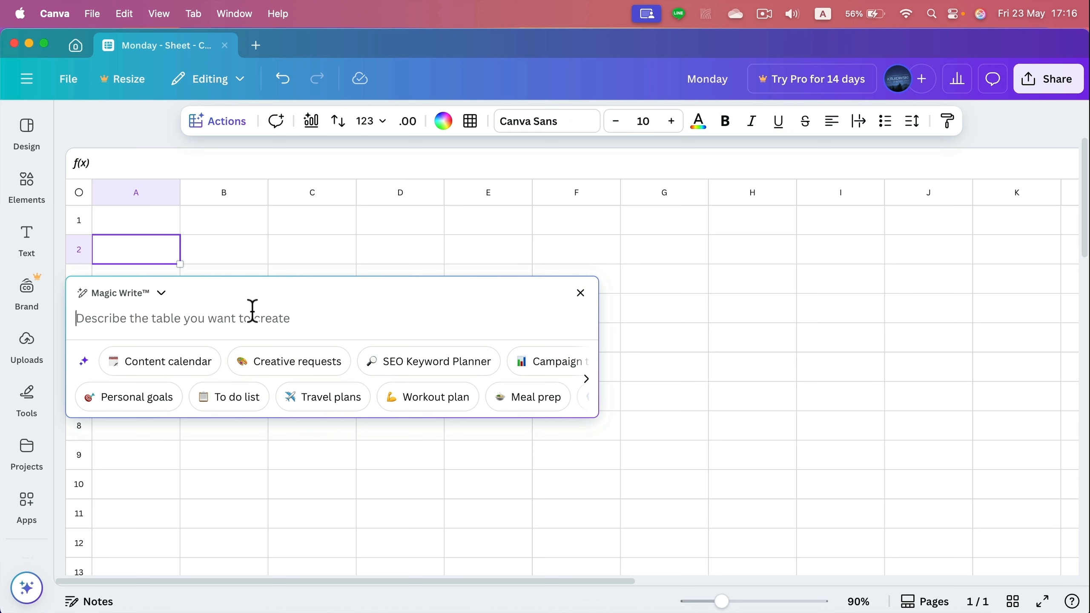
- Generate a table from the prompt "Create calendar for June 2025 7 columns, for each day of the week" and insert it
{"action": "type", "text": "Create calendar for June 2025 7 columns for each day of the week"}
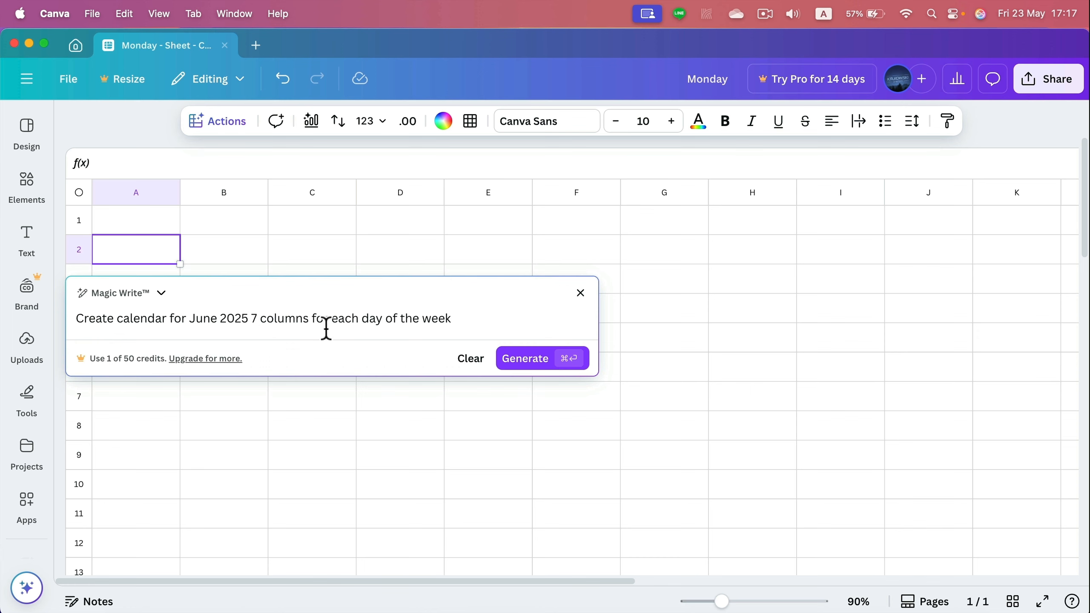
{"action": "type", "text": ","}
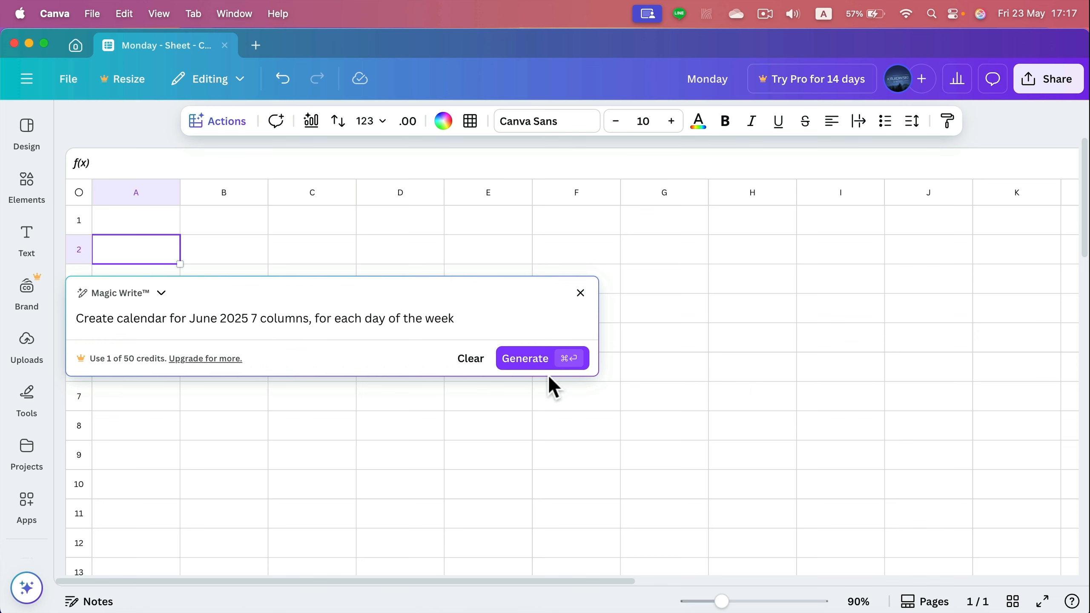
{"action": "left_click", "coordinate": [549, 368]}
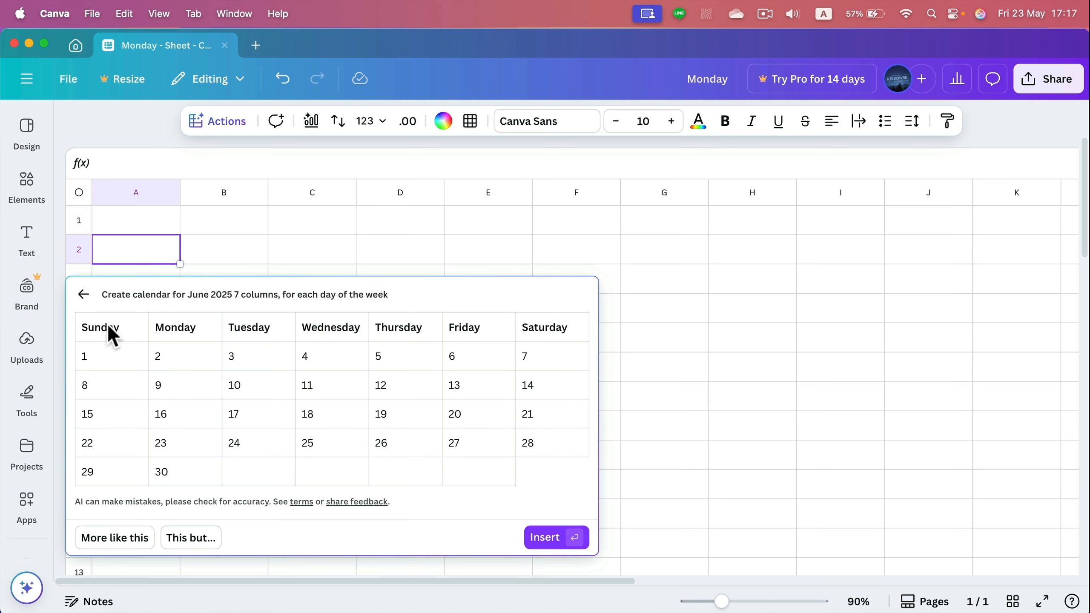
{"action": "left_click", "coordinate": [548, 541]}
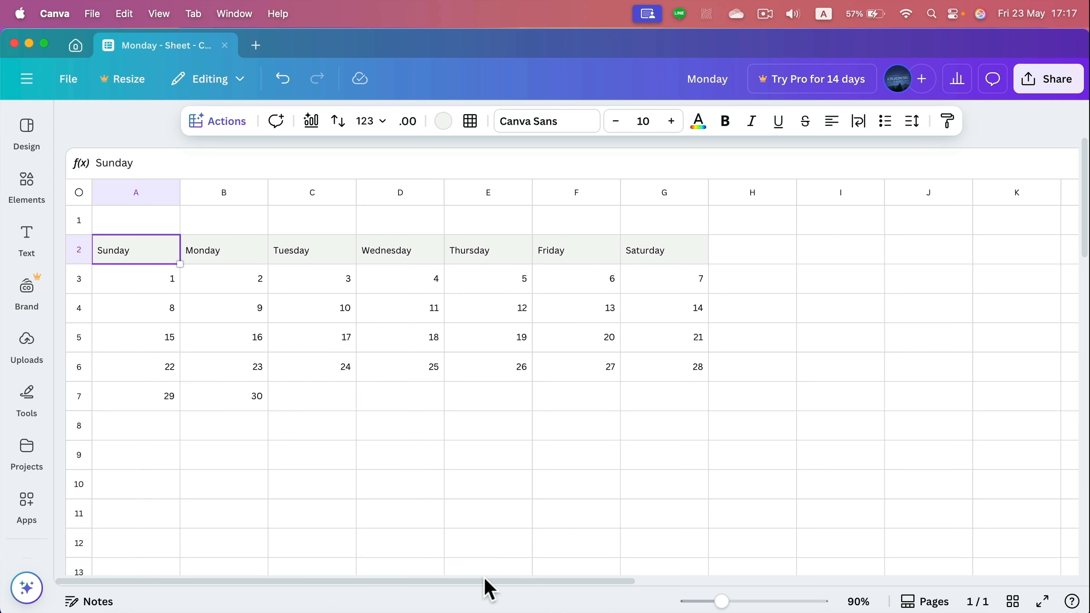
- Merge cells A1 to G1 above the weekday headers and fill the merged cell with dark blue
{"action": "left_click_drag", "start_coordinate": [135, 221], "coordinate": [668, 205]}
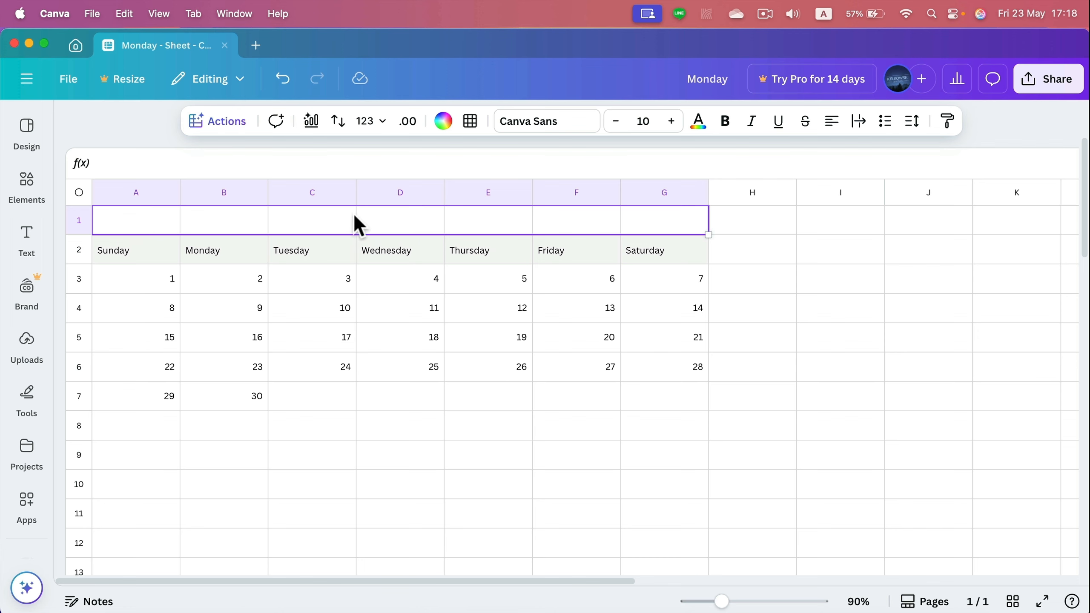
{"action": "right_click", "coordinate": [606, 220]}
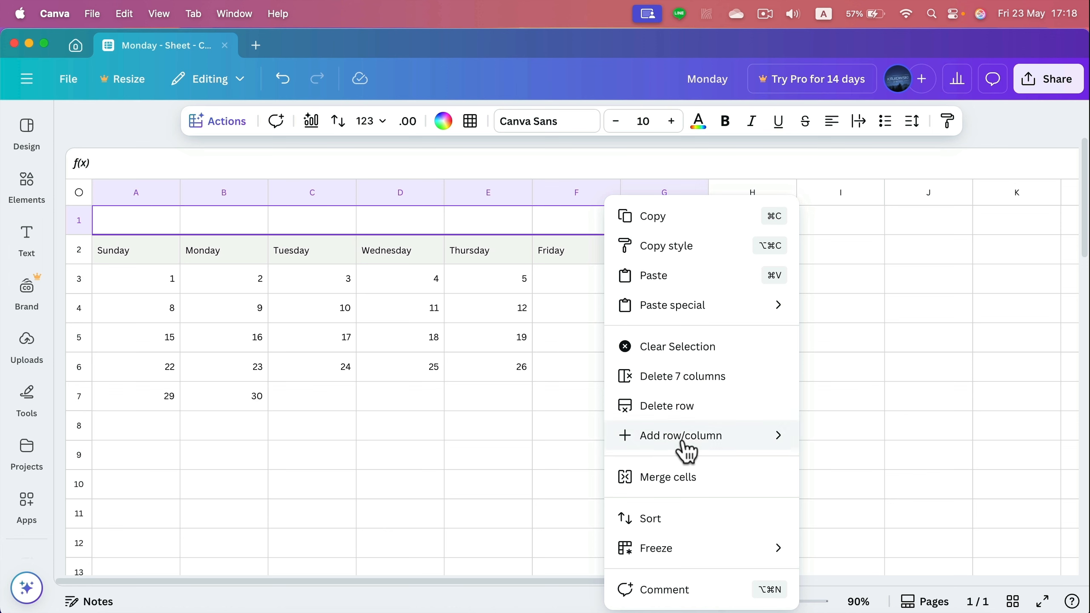
{"action": "left_click", "coordinate": [685, 477]}
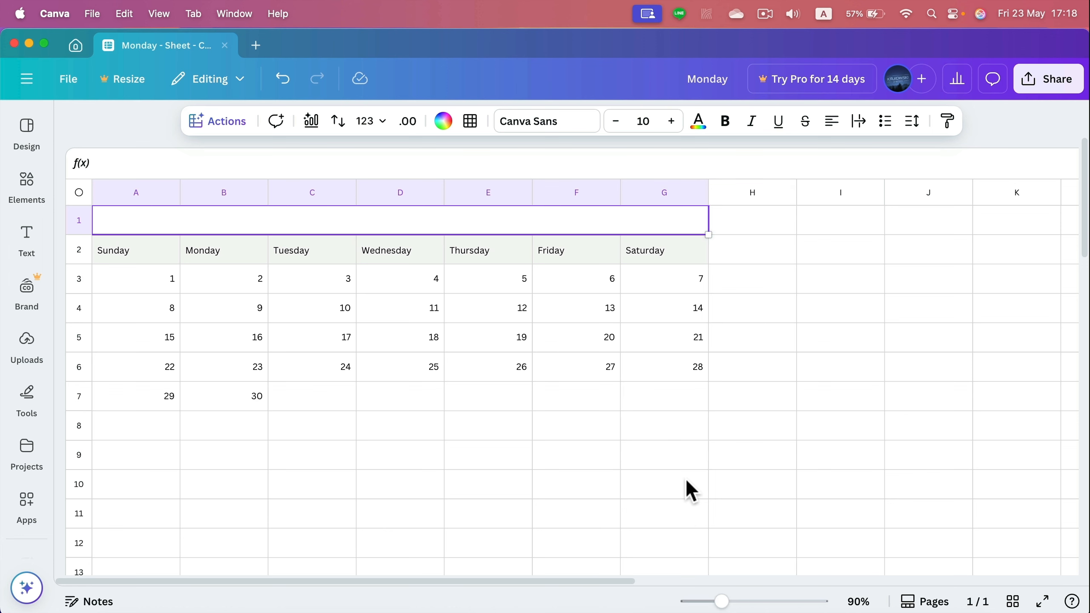
{"action": "left_click", "coordinate": [445, 124]}
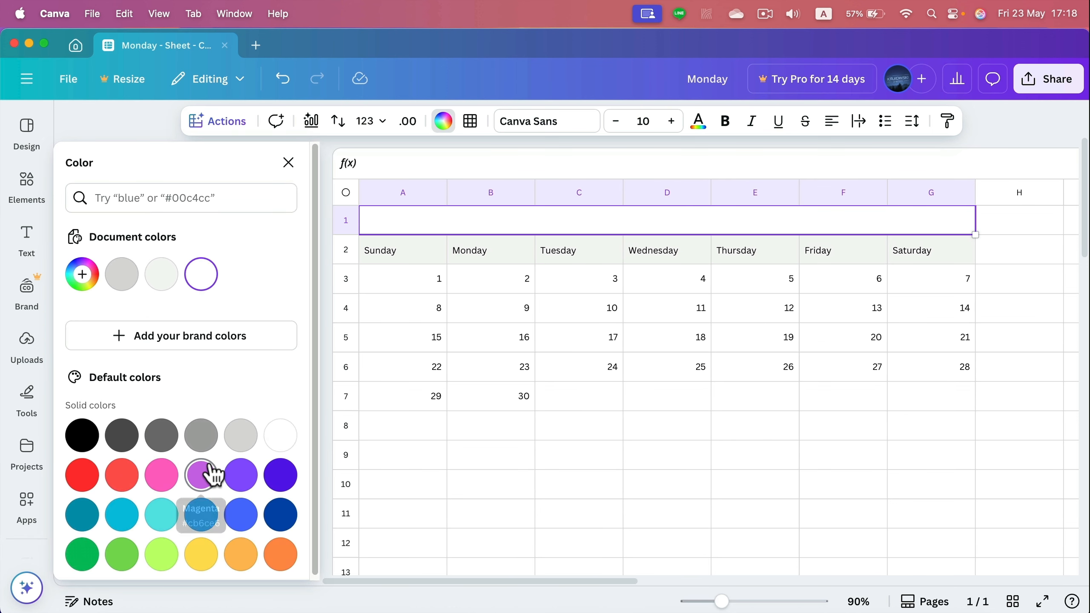
{"action": "left_click", "coordinate": [283, 513]}
- Enter the title "June 2025" in the merged cell of row 1 and color its text white
{"action": "double_click", "coordinate": [396, 220]}
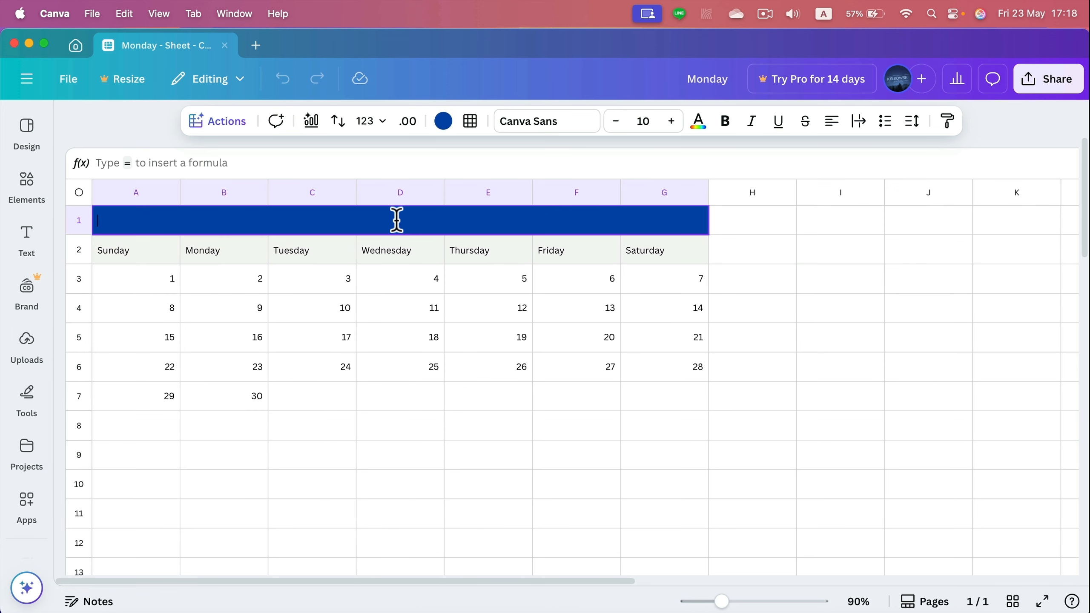
{"action": "type", "text": "June 2025"}
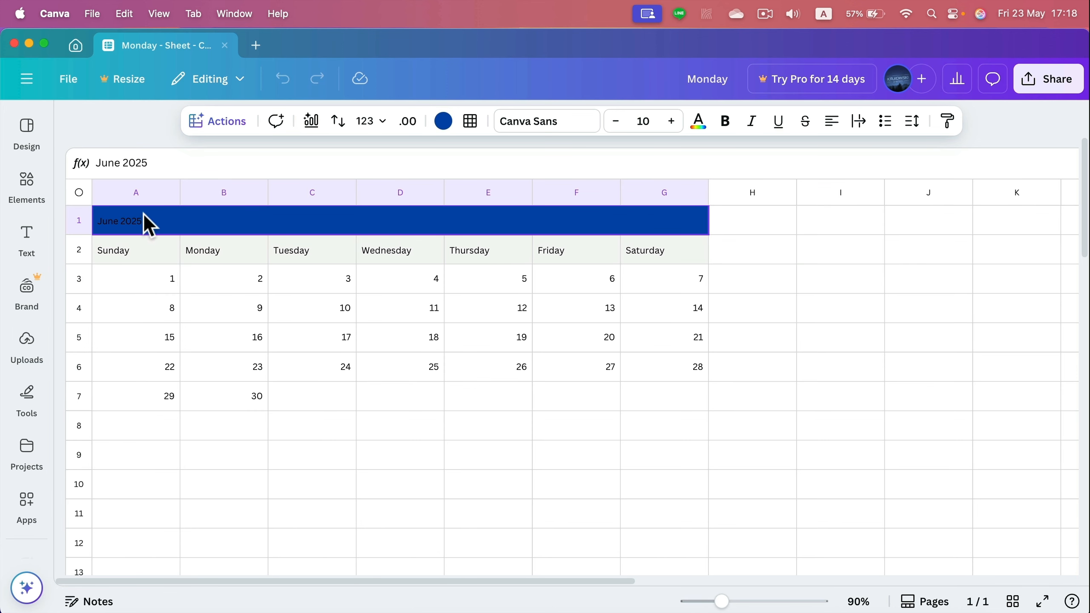
{"action": "left_click_drag", "start_coordinate": [146, 220], "coordinate": [95, 220]}
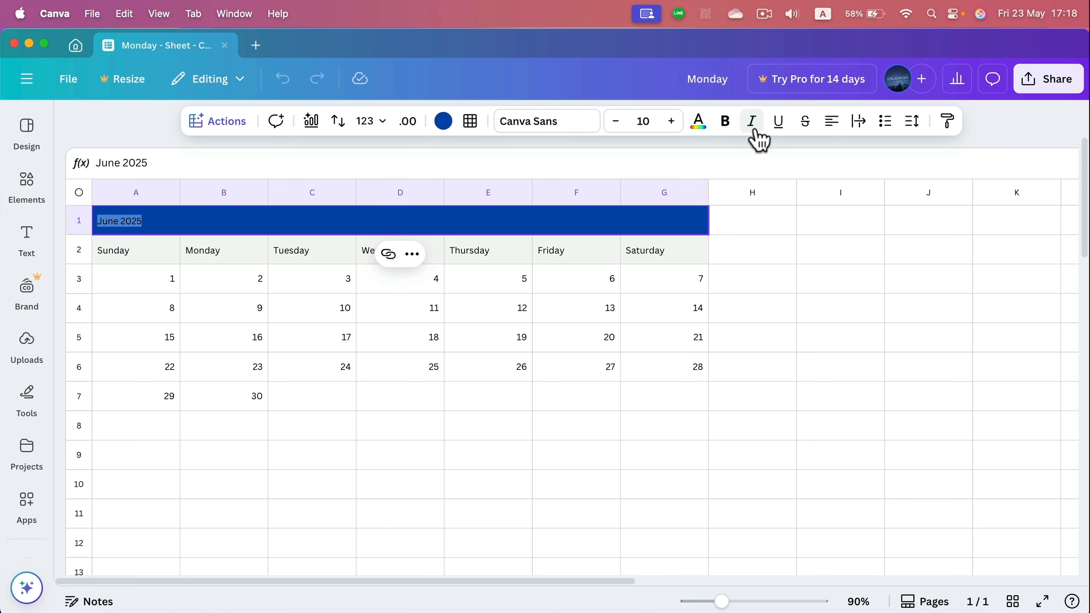
{"action": "left_click", "coordinate": [699, 121]}
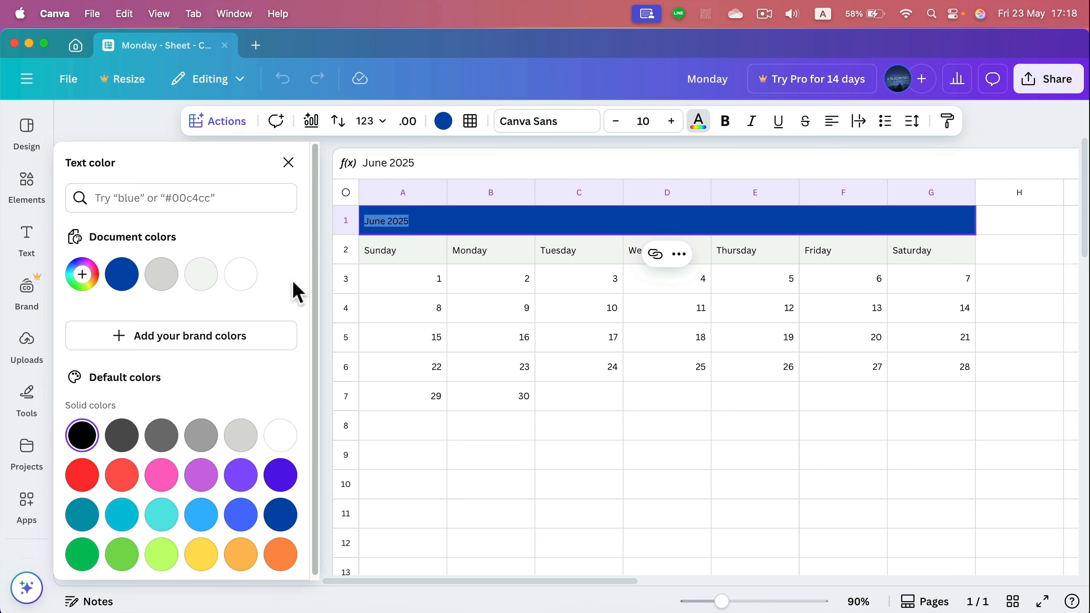
{"action": "left_click", "coordinate": [238, 277]}
{"action": "left_click", "coordinate": [289, 162]}
- Make the calendar title in row 1 bold, center it and increase its font size
{"action": "left_click", "coordinate": [725, 121]}
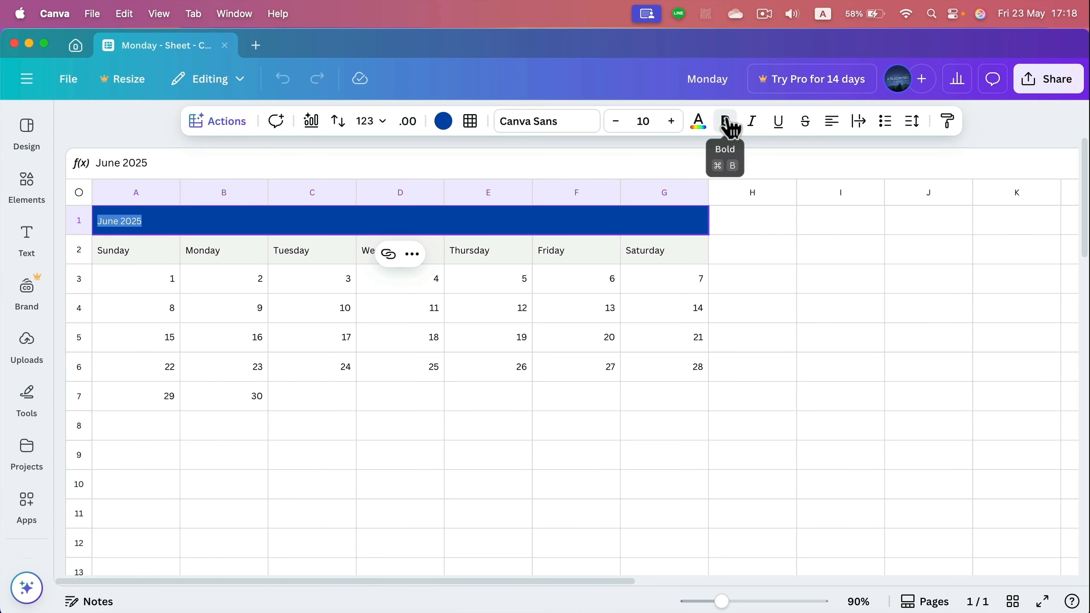
{"action": "left_click", "coordinate": [831, 121]}
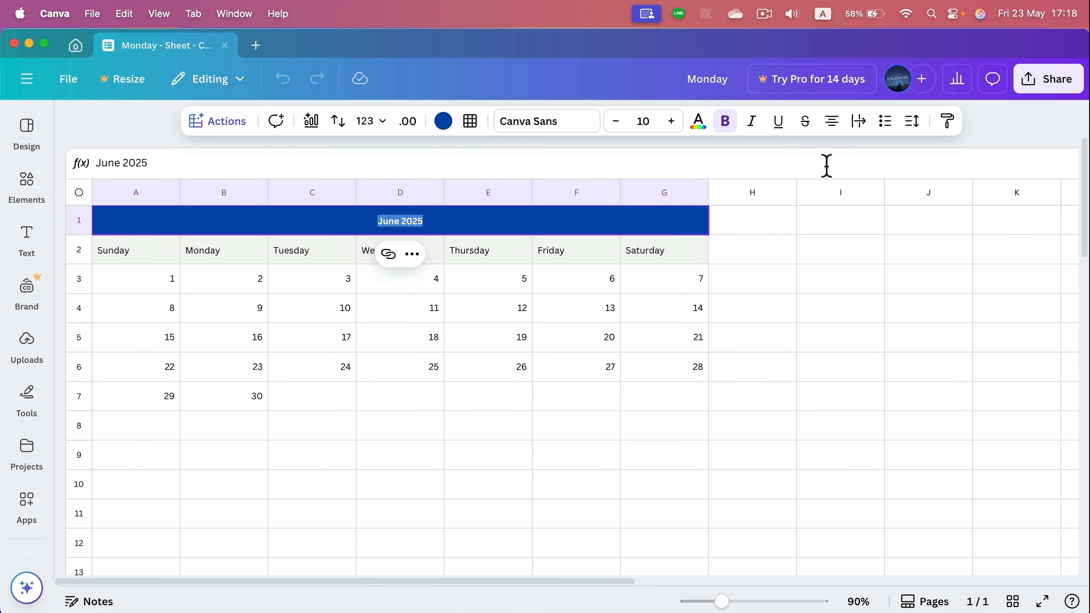
{"action": "left_click", "coordinate": [672, 122]}
{"action": "left_click", "coordinate": [671, 122]}
{"action": "left_click", "coordinate": [672, 122]}
- Delete two of the empty columns directly after the Saturday column, removing column H each time
{"action": "left_click_drag", "start_coordinate": [727, 603], "coordinate": [694, 600]}
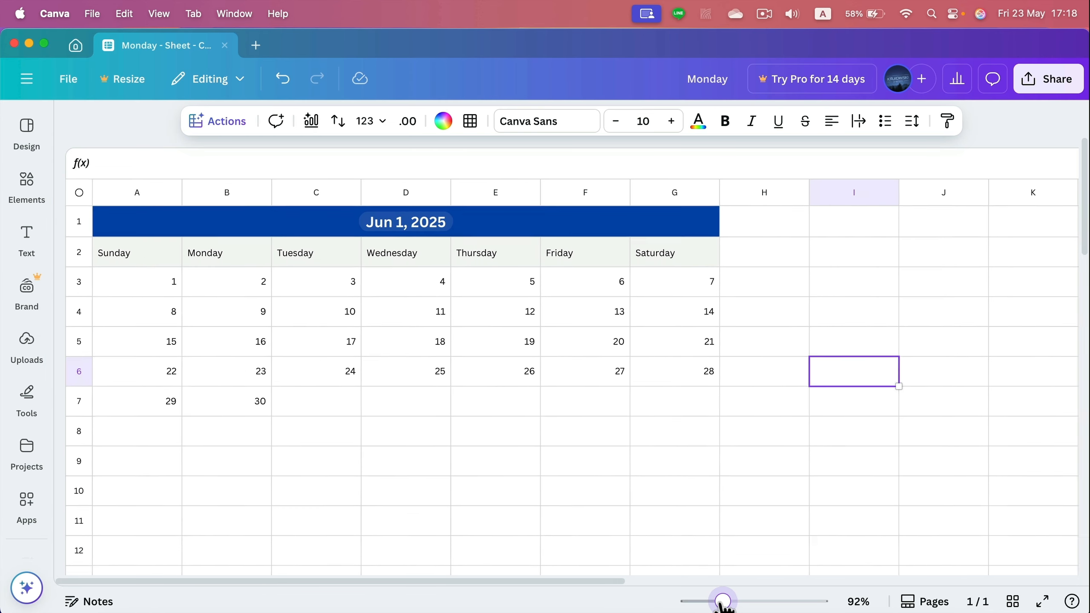
{"action": "left_click", "coordinate": [496, 185]}
{"action": "right_click", "coordinate": [495, 185]}
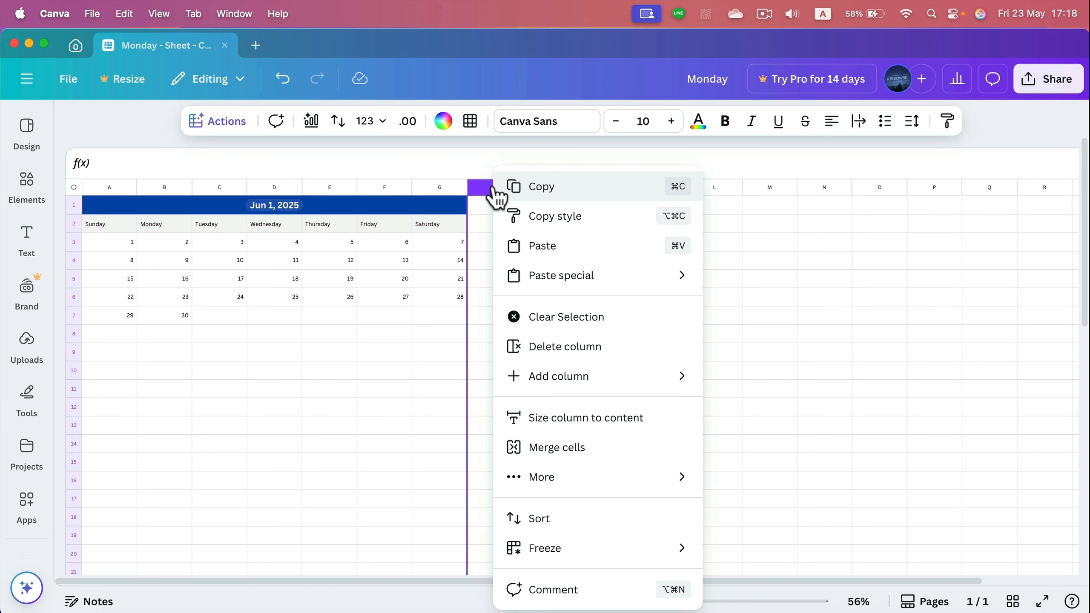
{"action": "left_click", "coordinate": [567, 350]}
{"action": "right_click", "coordinate": [496, 185]}
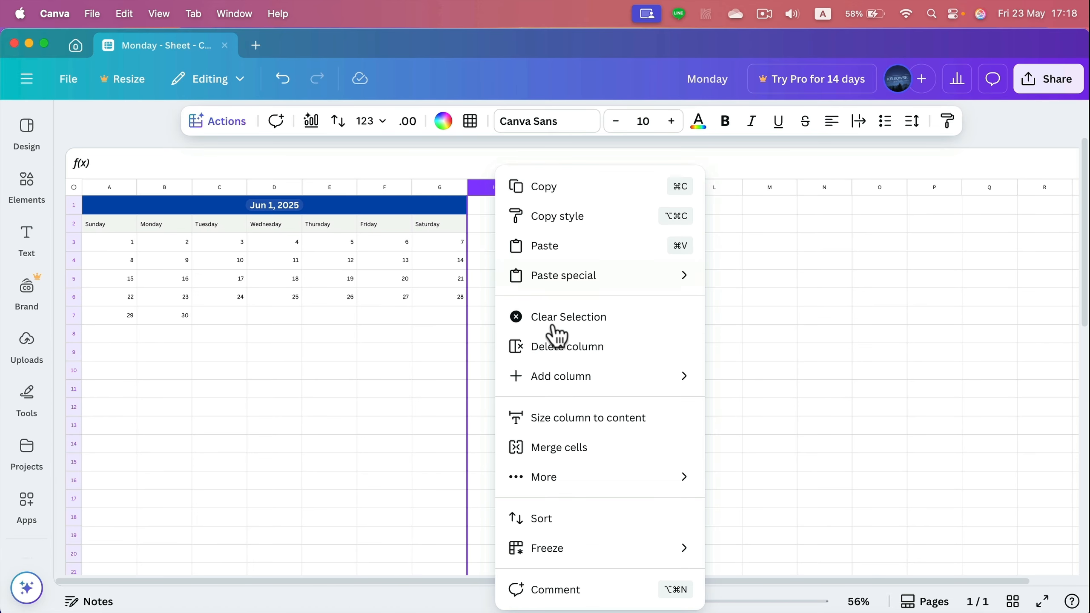
{"action": "left_click", "coordinate": [573, 348]}
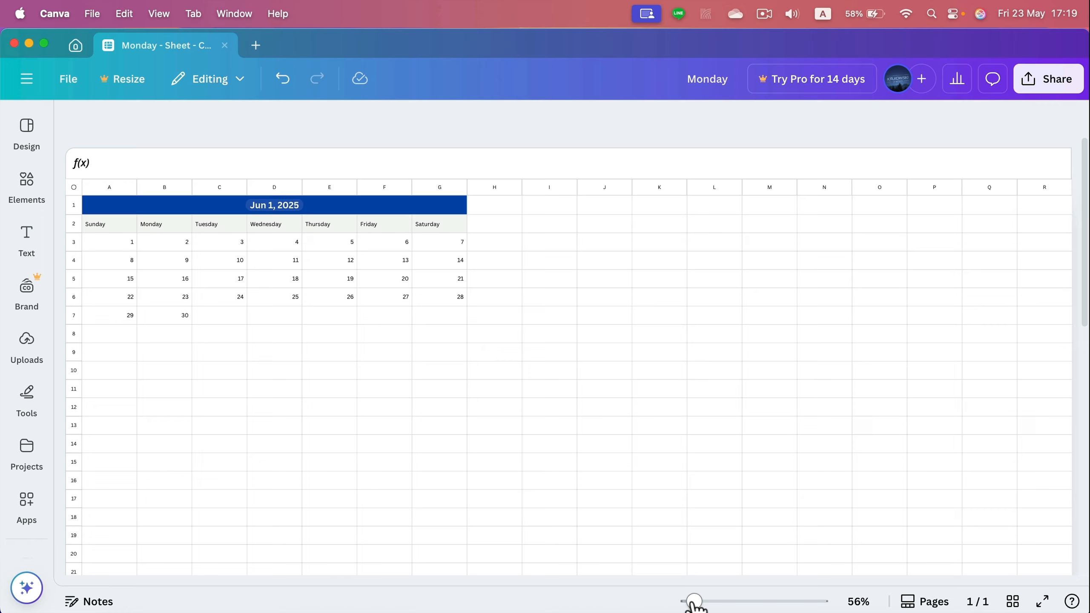
- Delete the four last empty columns of the calendar sheet one after another, from column R back to column O
{"action": "left_click_drag", "start_coordinate": [693, 601], "coordinate": [687, 602]}
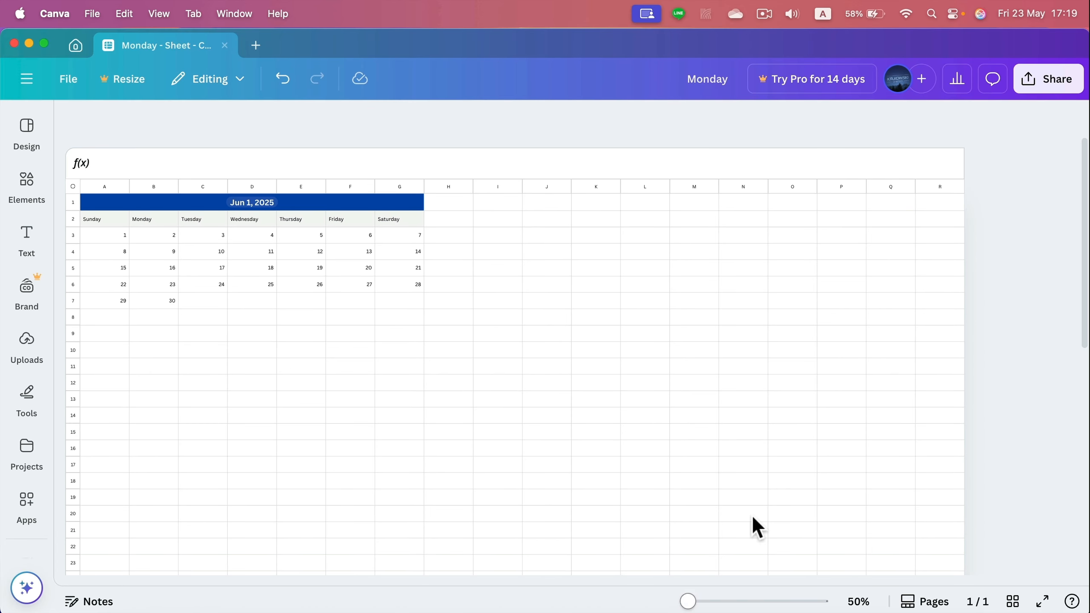
{"action": "left_click", "coordinate": [948, 188]}
{"action": "right_click", "coordinate": [947, 189]}
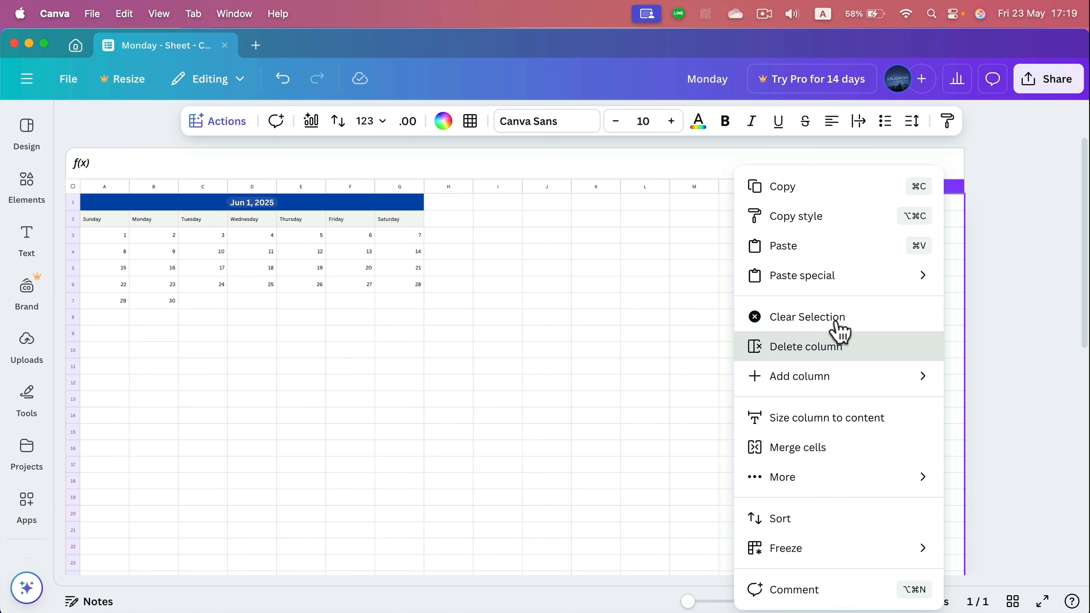
{"action": "left_click", "coordinate": [836, 344]}
{"action": "left_click", "coordinate": [886, 187]}
{"action": "right_click", "coordinate": [886, 188]}
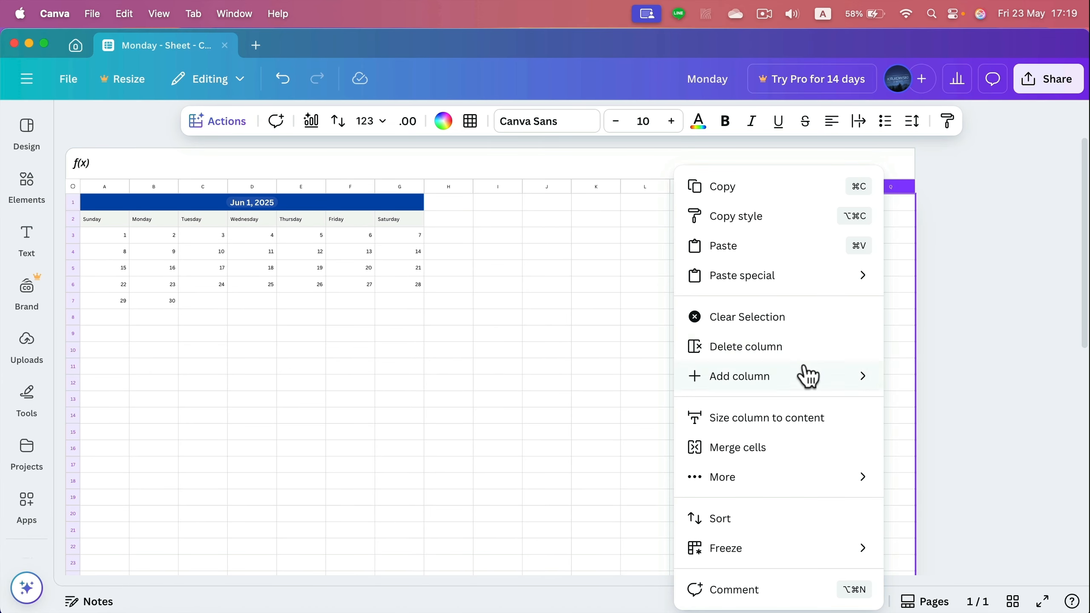
{"action": "left_click", "coordinate": [788, 347]}
{"action": "left_click", "coordinate": [839, 189]}
{"action": "right_click", "coordinate": [839, 189]}
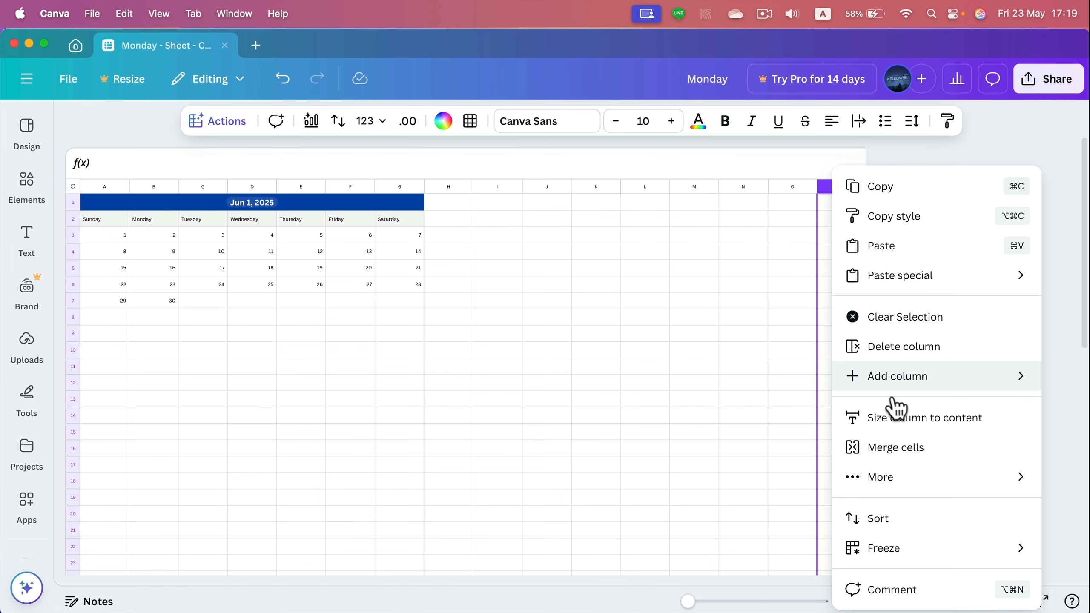
{"action": "left_click", "coordinate": [904, 347]}
{"action": "left_click", "coordinate": [778, 187]}
{"action": "right_click", "coordinate": [778, 188]}
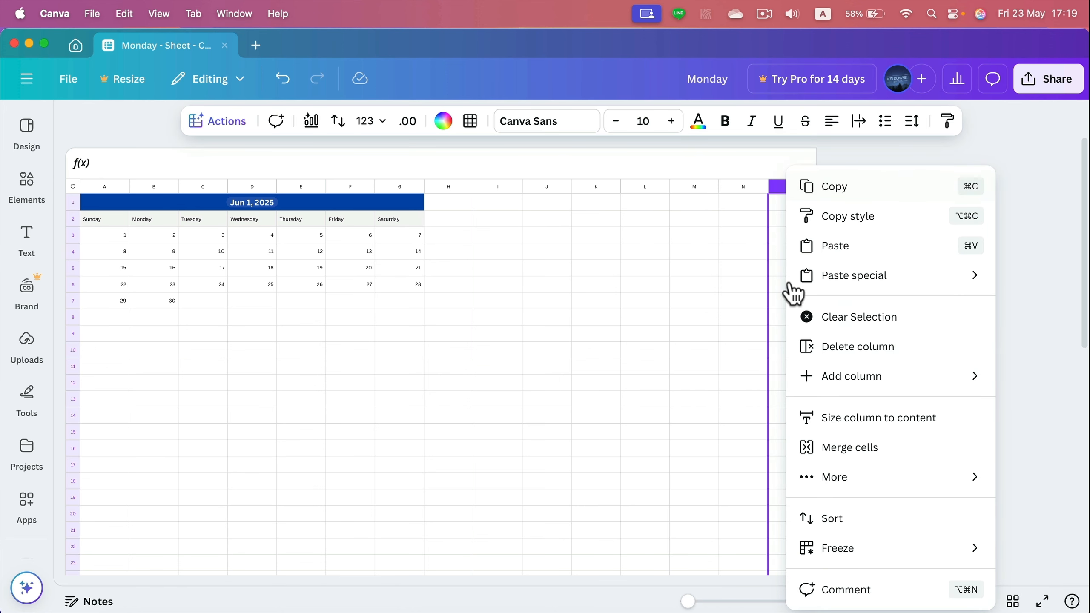
{"action": "left_click", "coordinate": [803, 346]}
- Delete four more empty columns from the end of the sheet, from column N back to column K
{"action": "left_click", "coordinate": [745, 187]}
{"action": "right_click", "coordinate": [745, 187]}
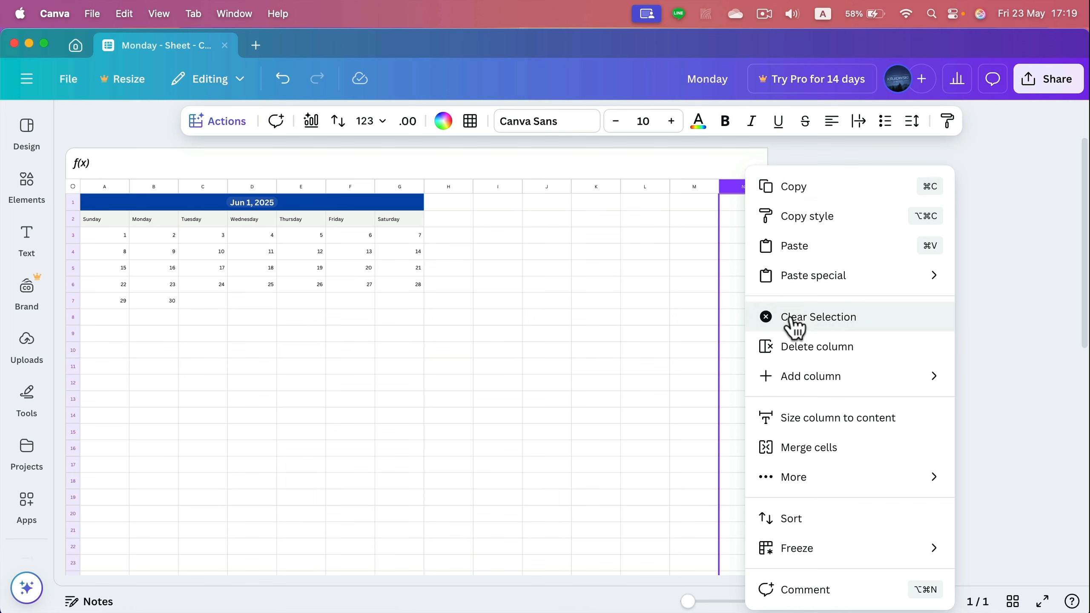
{"action": "left_click", "coordinate": [796, 346]}
{"action": "left_click", "coordinate": [704, 187]}
{"action": "right_click", "coordinate": [704, 187]}
{"action": "left_click", "coordinate": [730, 348]}
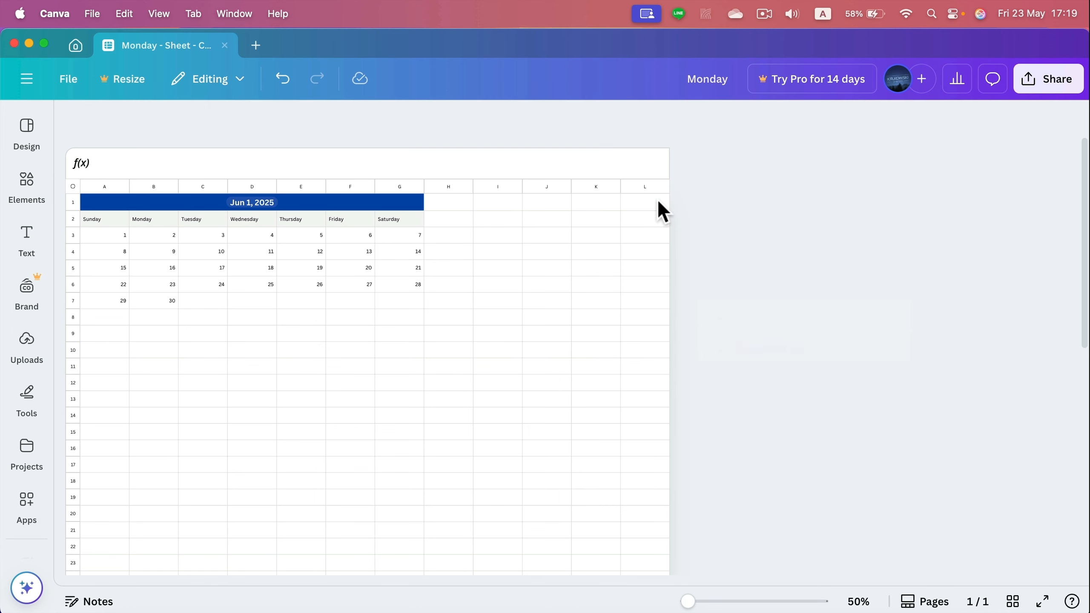
{"action": "left_click", "coordinate": [644, 187]}
{"action": "right_click", "coordinate": [644, 187]}
{"action": "left_click", "coordinate": [697, 348]}
{"action": "left_click", "coordinate": [593, 188]}
{"action": "right_click", "coordinate": [592, 187]}
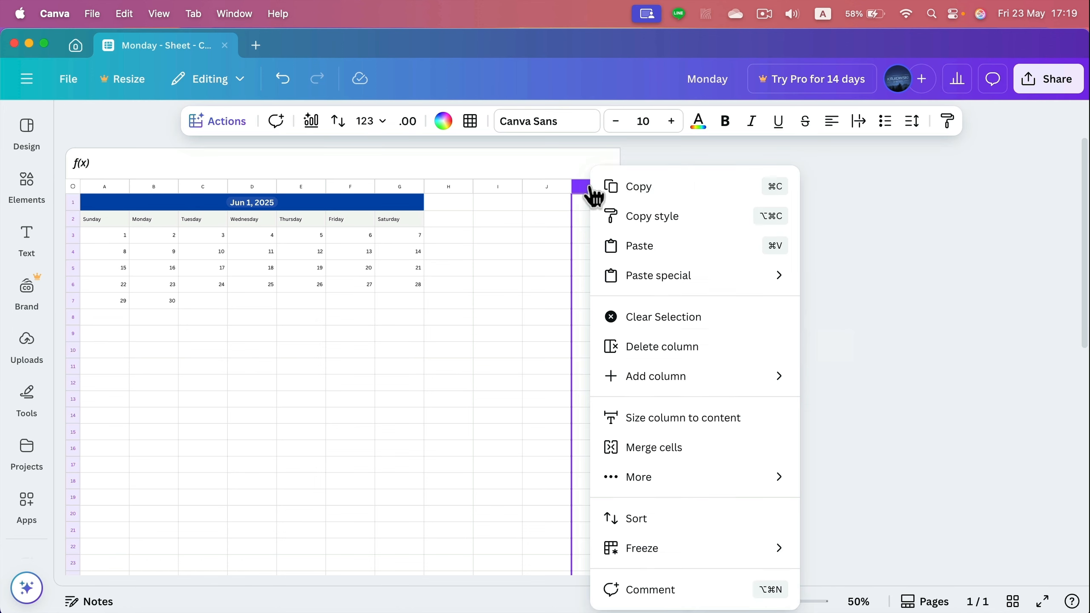
{"action": "left_click", "coordinate": [664, 347]}
- Delete the remaining empty columns J, I and H so the sheet ends at the Saturday column
{"action": "left_click", "coordinate": [549, 189]}
{"action": "right_click", "coordinate": [550, 190]}
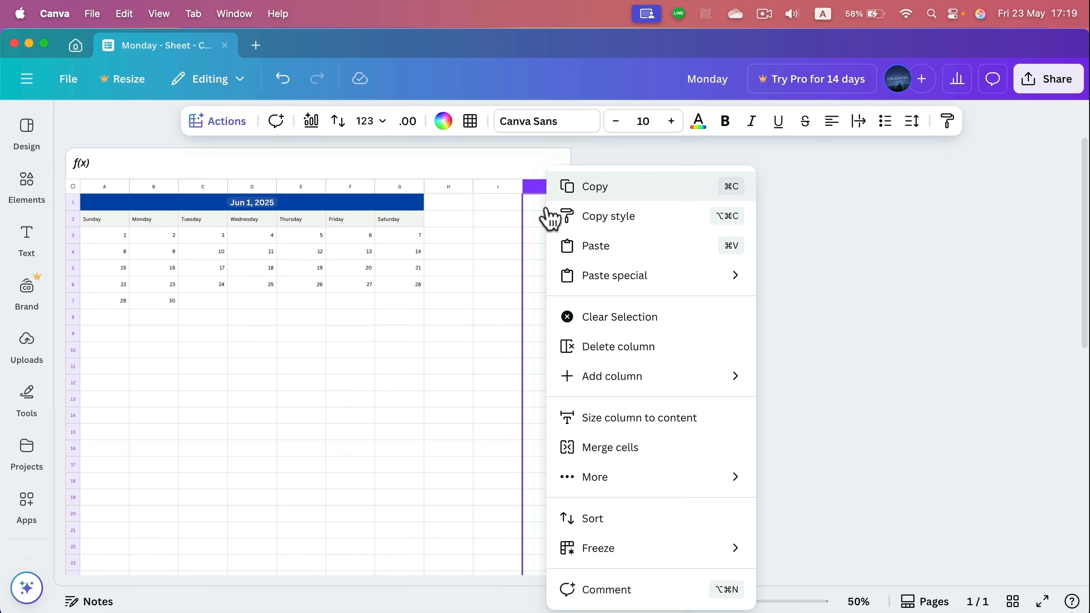
{"action": "left_click", "coordinate": [578, 347]}
{"action": "left_click", "coordinate": [497, 188]}
{"action": "right_click", "coordinate": [497, 188]}
{"action": "left_click", "coordinate": [543, 347]}
{"action": "left_click", "coordinate": [451, 186]}
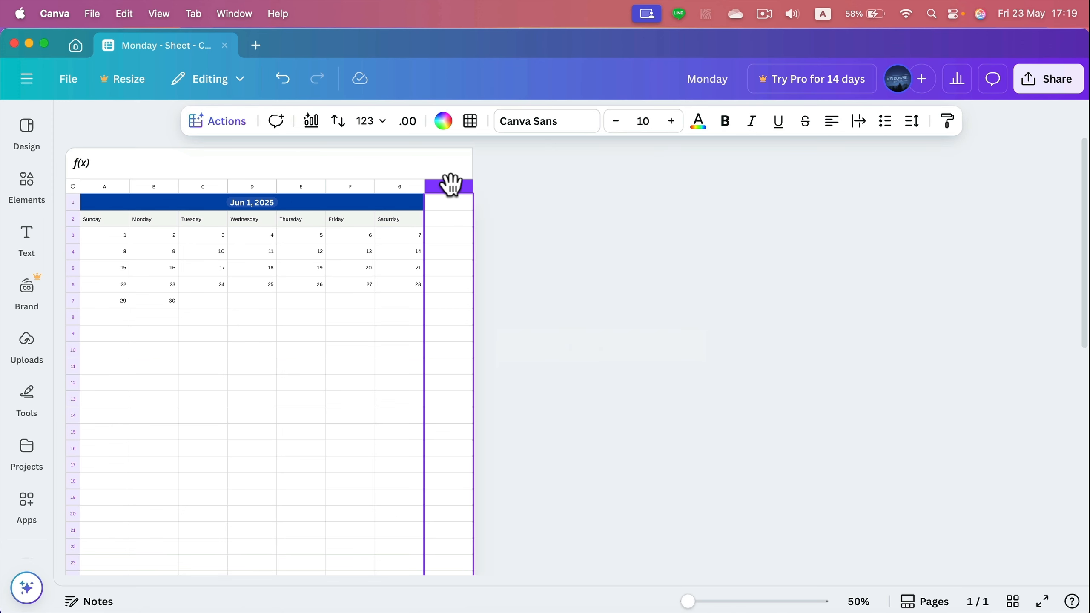
{"action": "right_click", "coordinate": [451, 186]}
{"action": "left_click", "coordinate": [530, 367]}
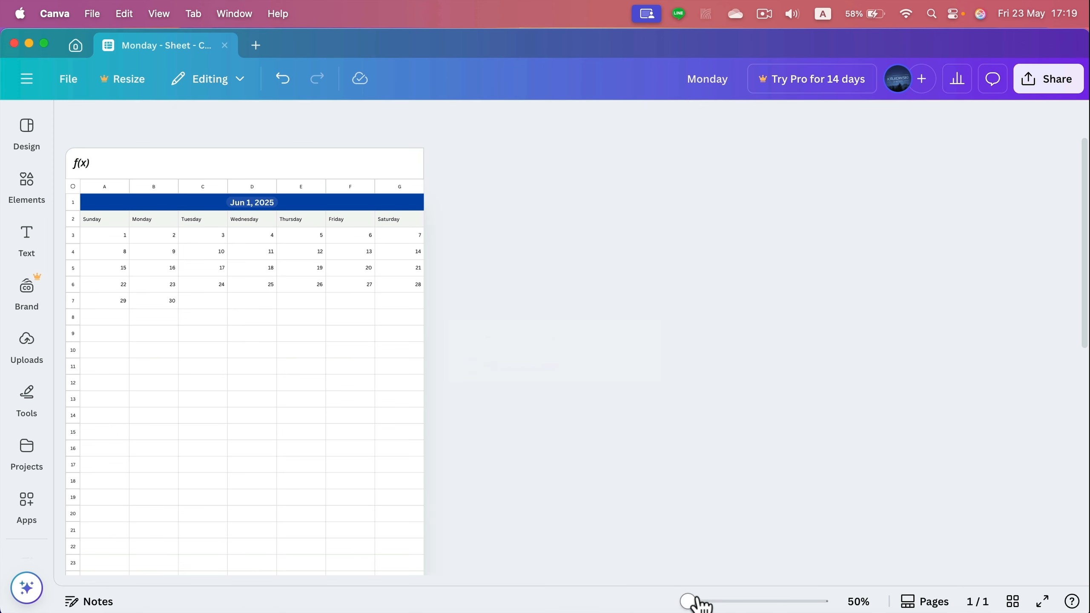
- Insert an empty row below each of the first four date rows of the calendar
{"action": "left_click_drag", "start_coordinate": [689, 602], "coordinate": [723, 602]}
{"action": "left_click", "coordinate": [458, 500]}
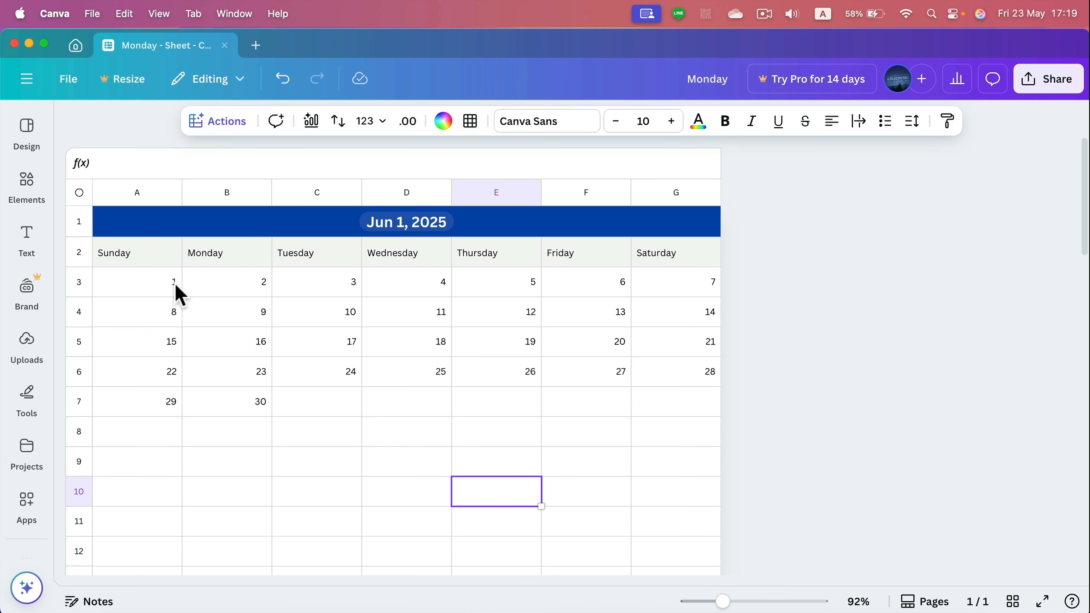
{"action": "left_click", "coordinate": [146, 283]}
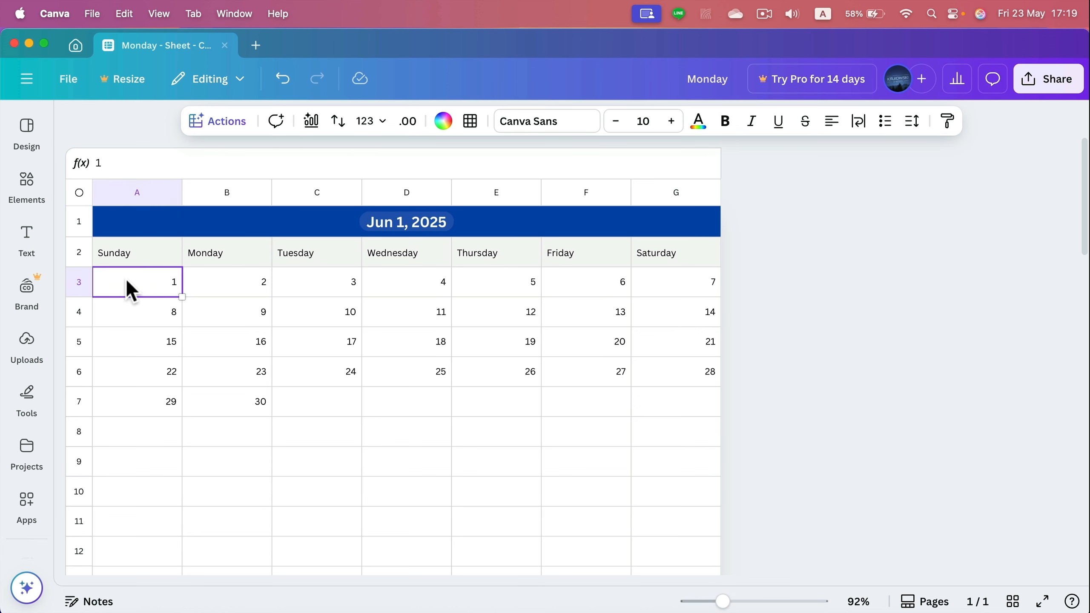
{"action": "left_click", "coordinate": [81, 282]}
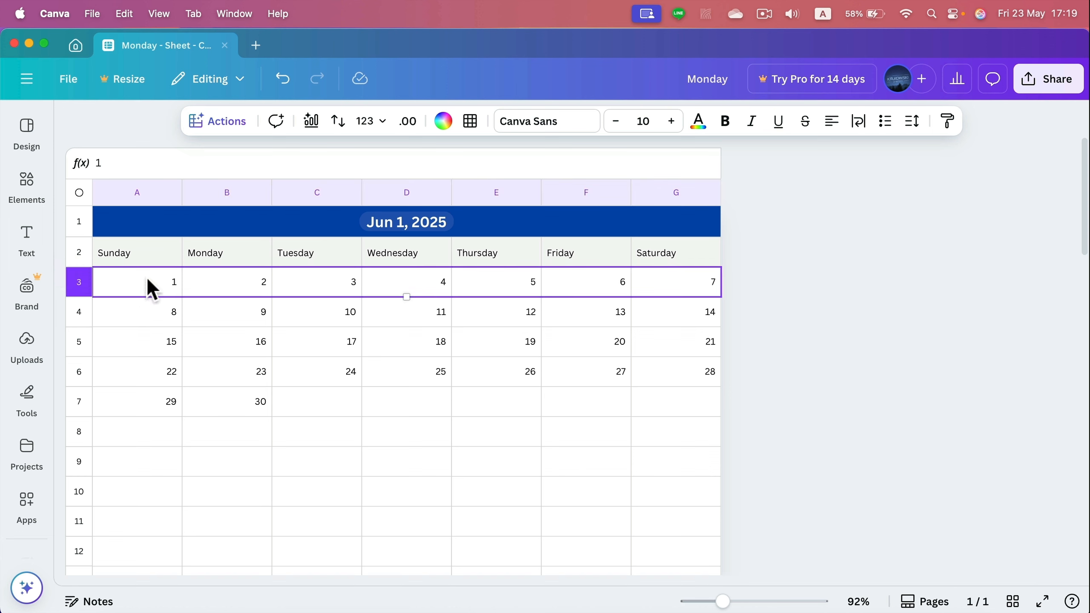
{"action": "right_click", "coordinate": [76, 287]}
{"action": "mouse_move", "coordinate": [80, 290]}
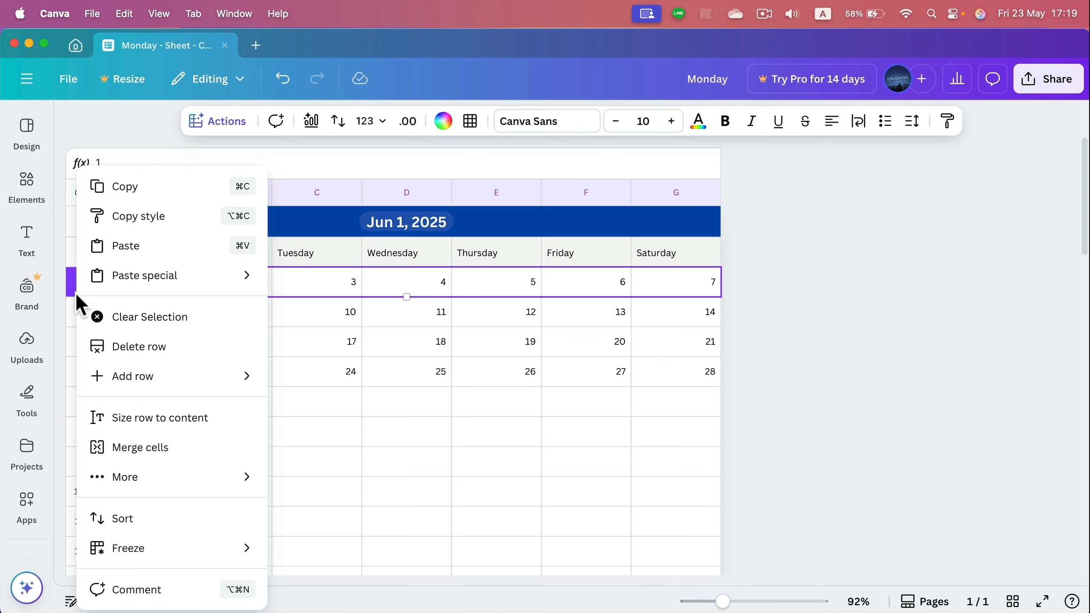
{"action": "left_click", "coordinate": [75, 292]}
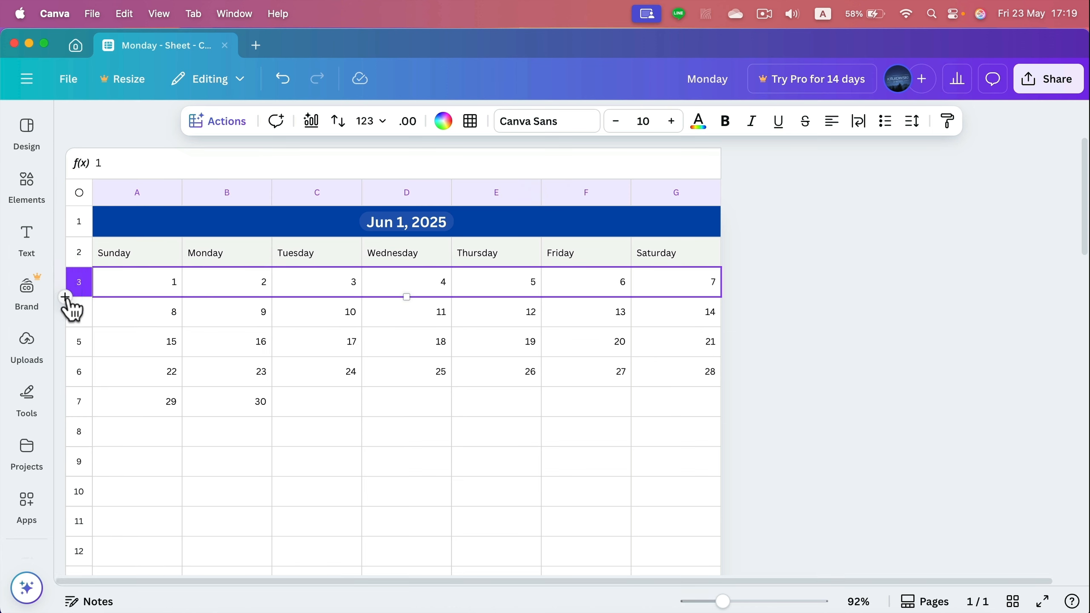
{"action": "left_click", "coordinate": [65, 297]}
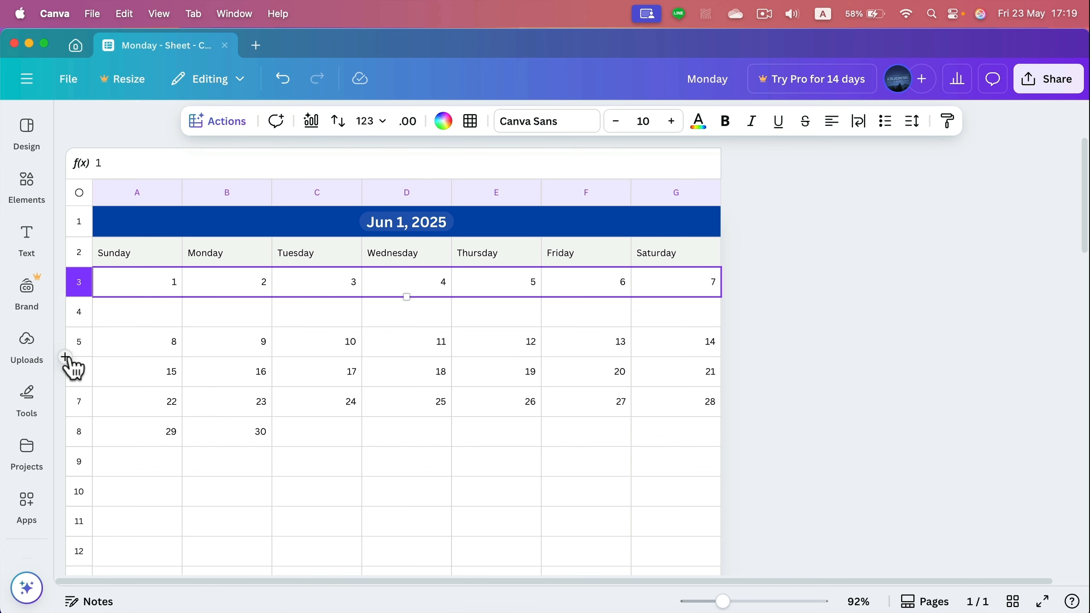
{"action": "left_click", "coordinate": [65, 357]}
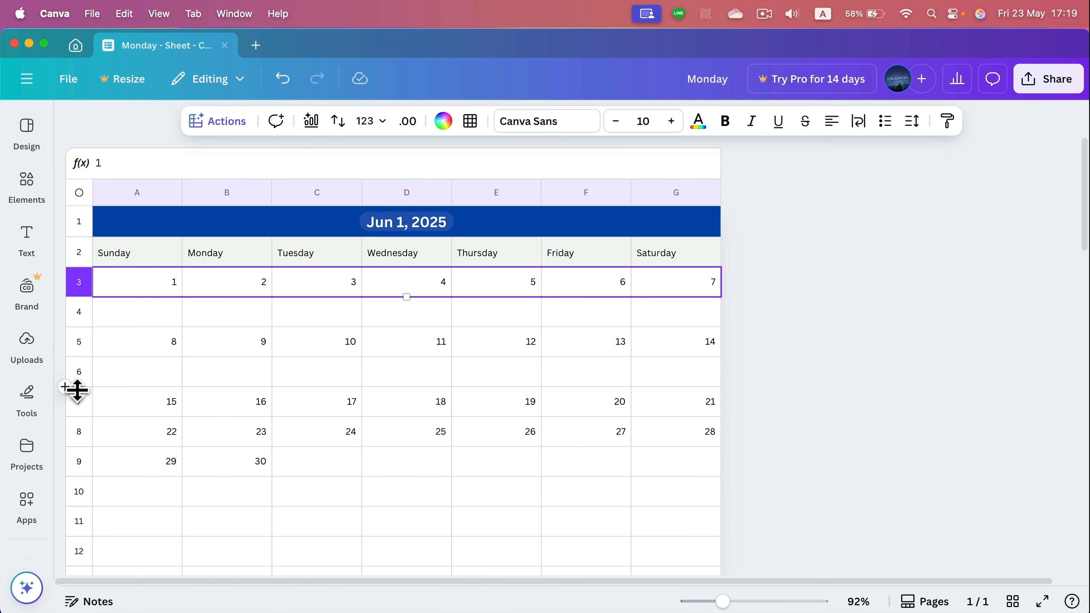
{"action": "left_click", "coordinate": [64, 417]}
{"action": "scroll", "coordinate": [81, 429], "scroll_direction": "down", "scroll_amount": 1}
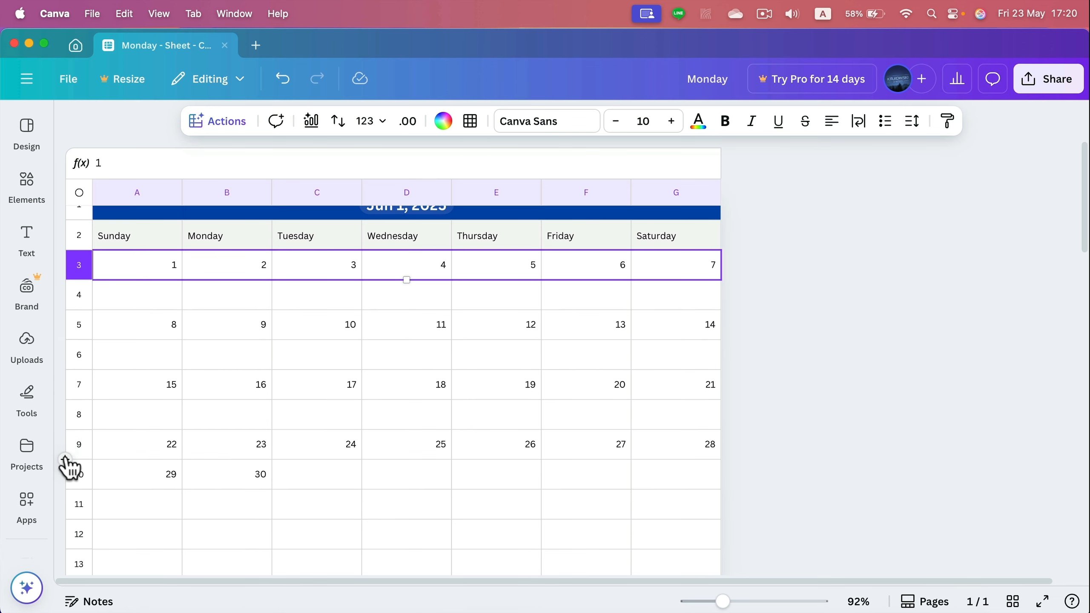
{"action": "left_click", "coordinate": [65, 458]}
{"action": "scroll", "coordinate": [86, 471], "scroll_direction": "down", "scroll_amount": 4}
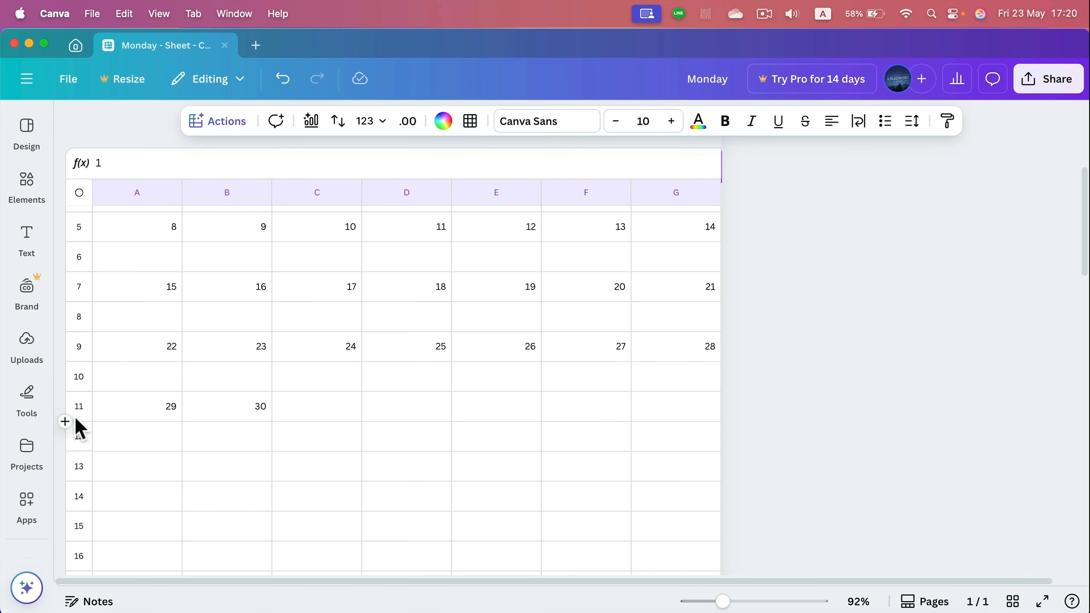
{"action": "scroll", "coordinate": [232, 421], "scroll_direction": "up", "scroll_amount": 4}
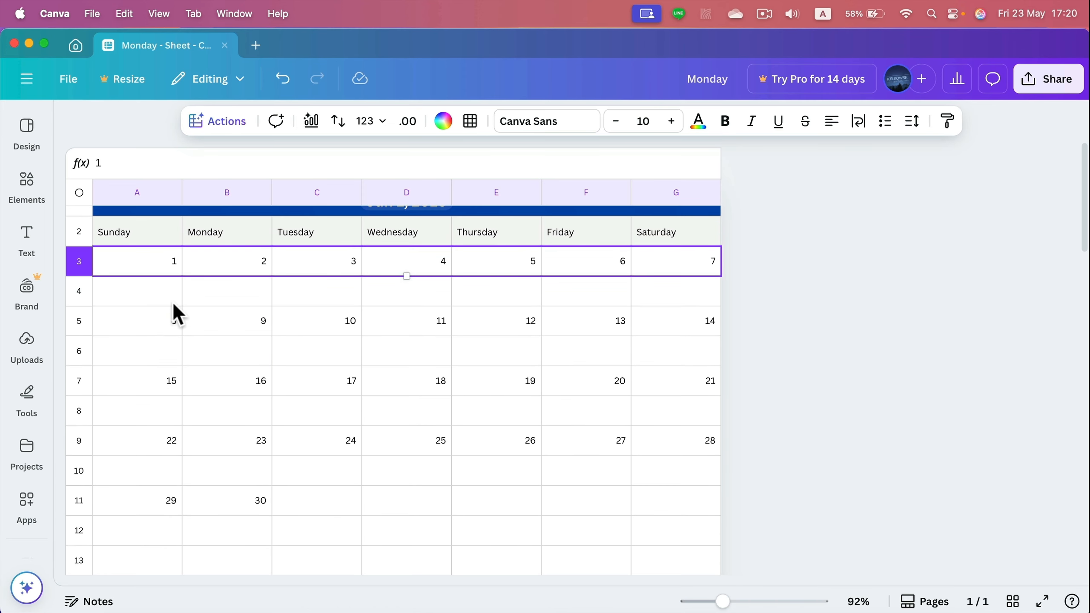
- Browse the available sheet actions and insert options for the empty cell below June 1, down to Magic Formulas
{"action": "left_click", "coordinate": [172, 301]}
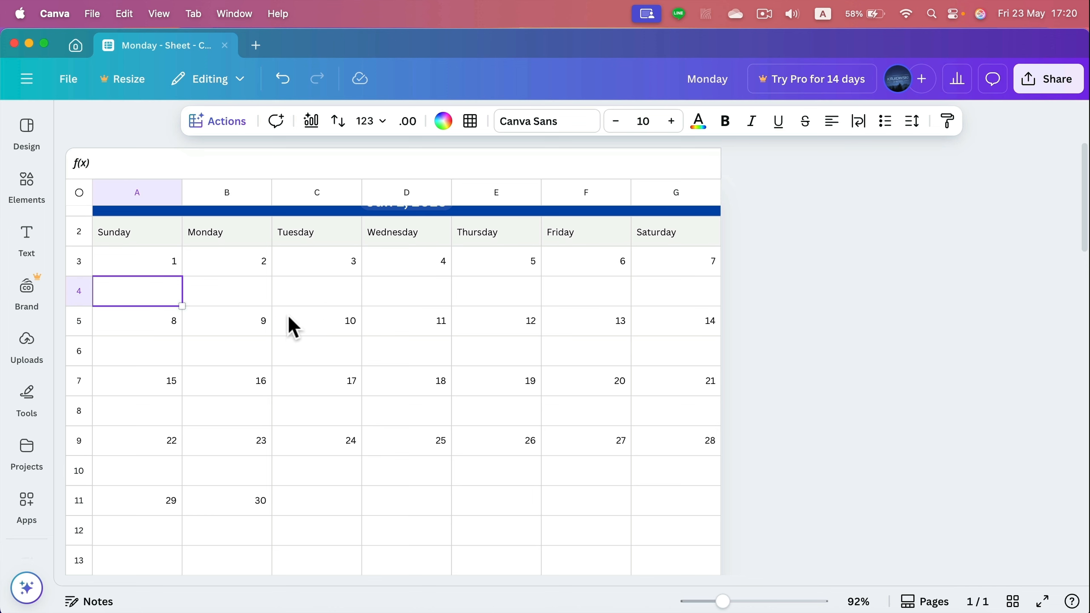
{"action": "scroll", "coordinate": [152, 320], "scroll_direction": "up", "scroll_amount": 1}
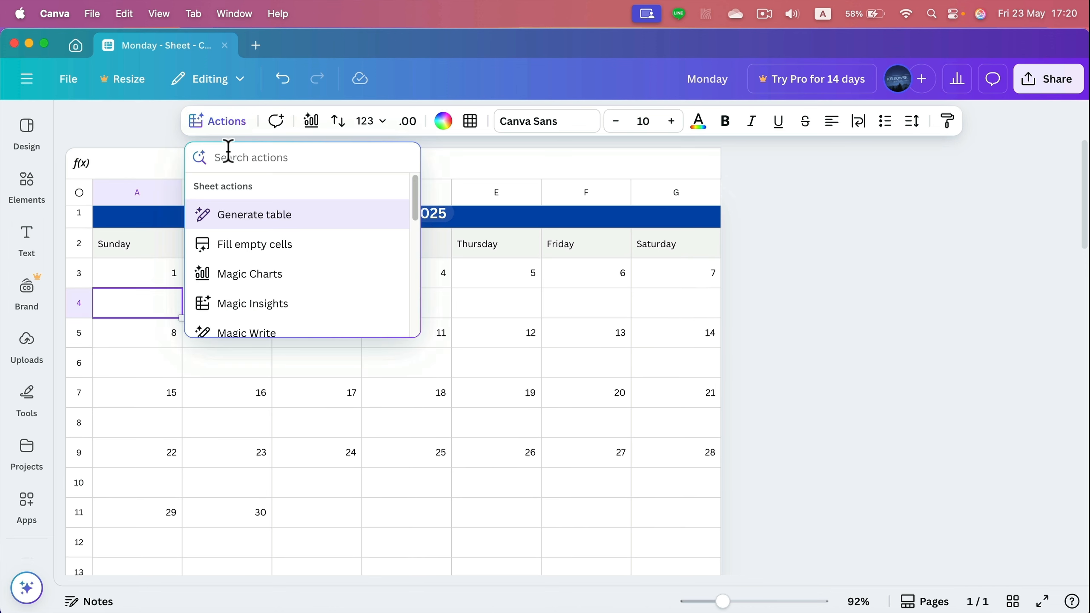
{"action": "scroll", "coordinate": [266, 302], "scroll_direction": "down", "scroll_amount": 5}
{"action": "scroll", "coordinate": [263, 293], "scroll_direction": "down", "scroll_amount": 1}
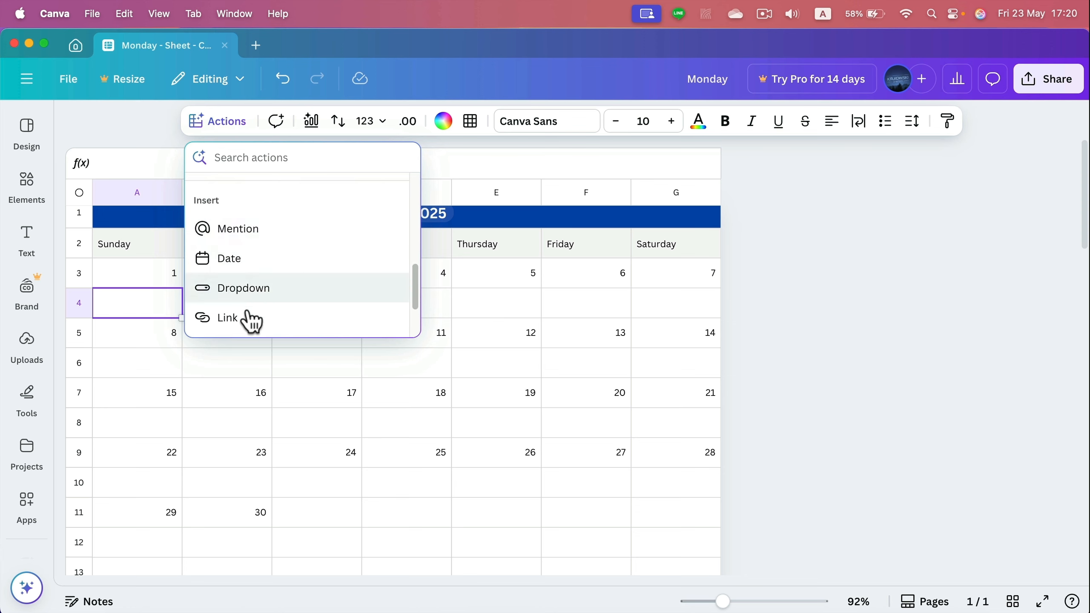
{"action": "scroll", "coordinate": [245, 330], "scroll_direction": "down", "scroll_amount": 4}
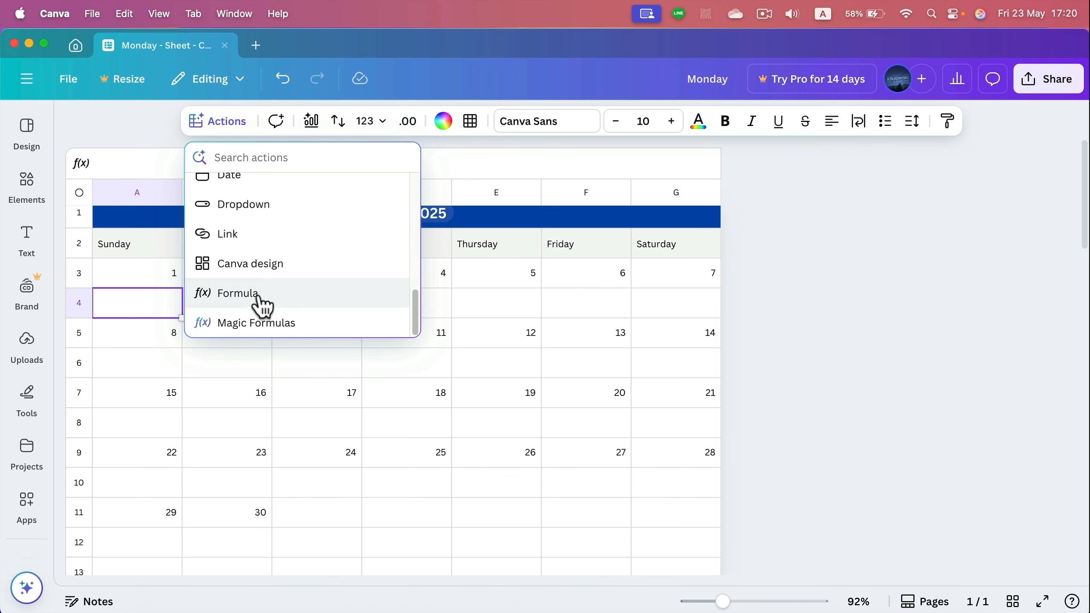
{"action": "left_click", "coordinate": [132, 307]}
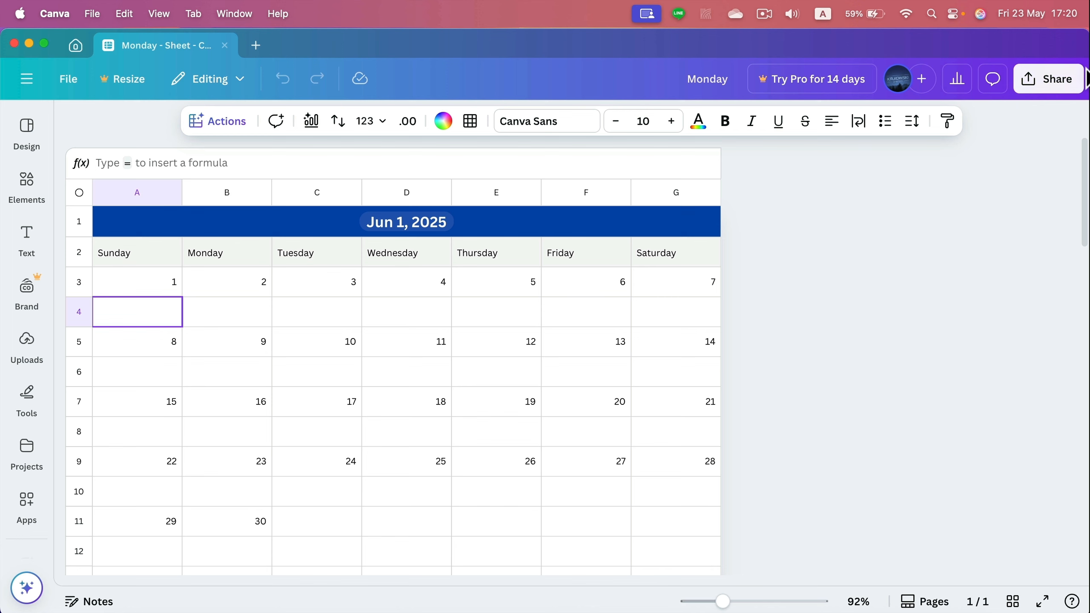
- Examine the file types offered for downloading the calendar sheet, without downloading it
{"action": "left_click", "coordinate": [1060, 82]}
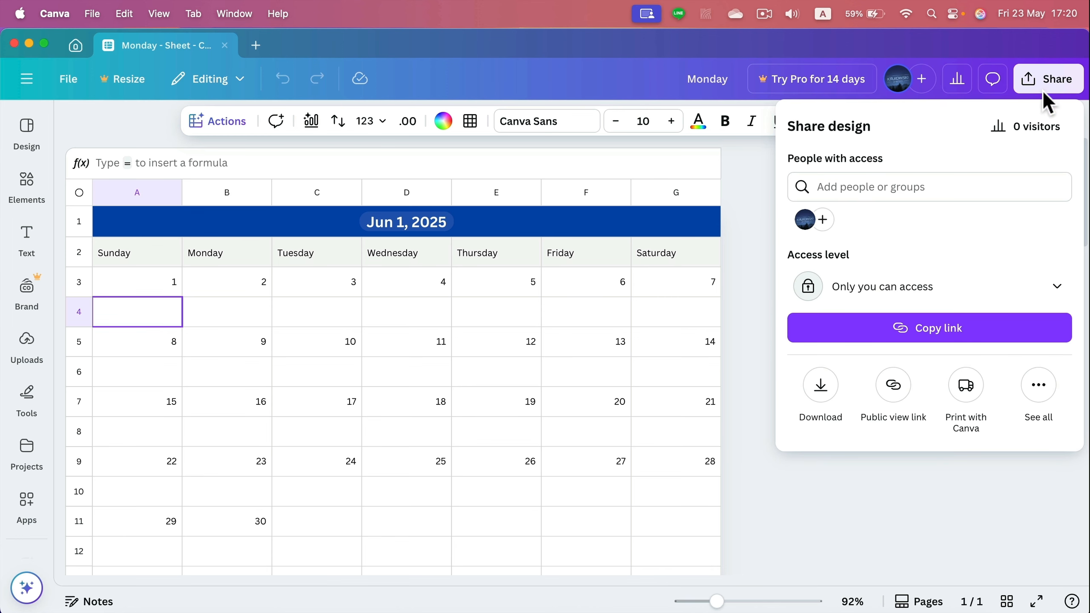
{"action": "left_click", "coordinate": [818, 406]}
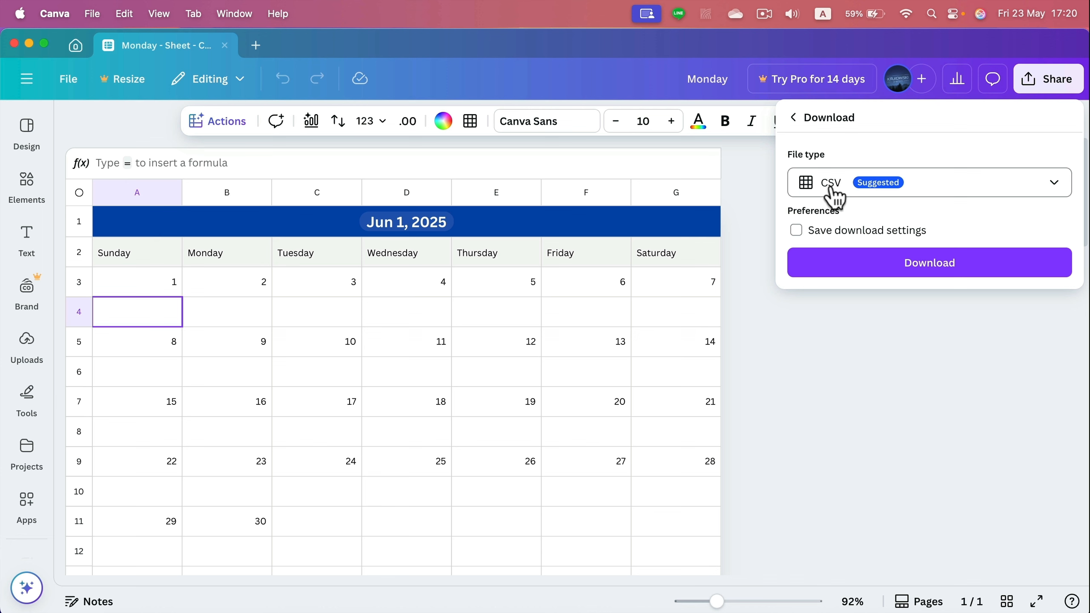
{"action": "left_click", "coordinate": [944, 195]}
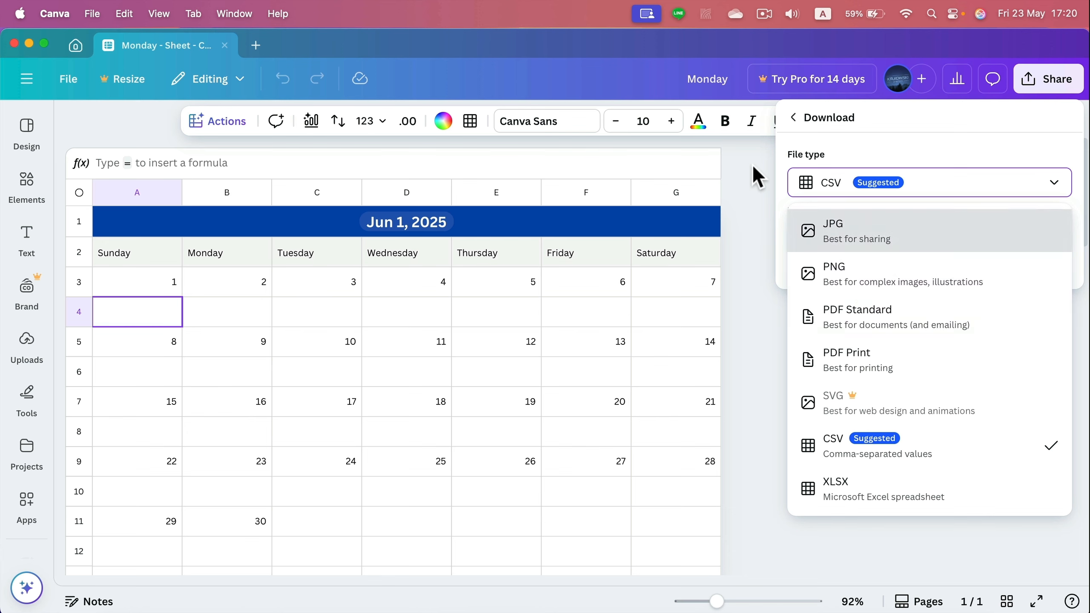
{"action": "left_click", "coordinate": [750, 185]}
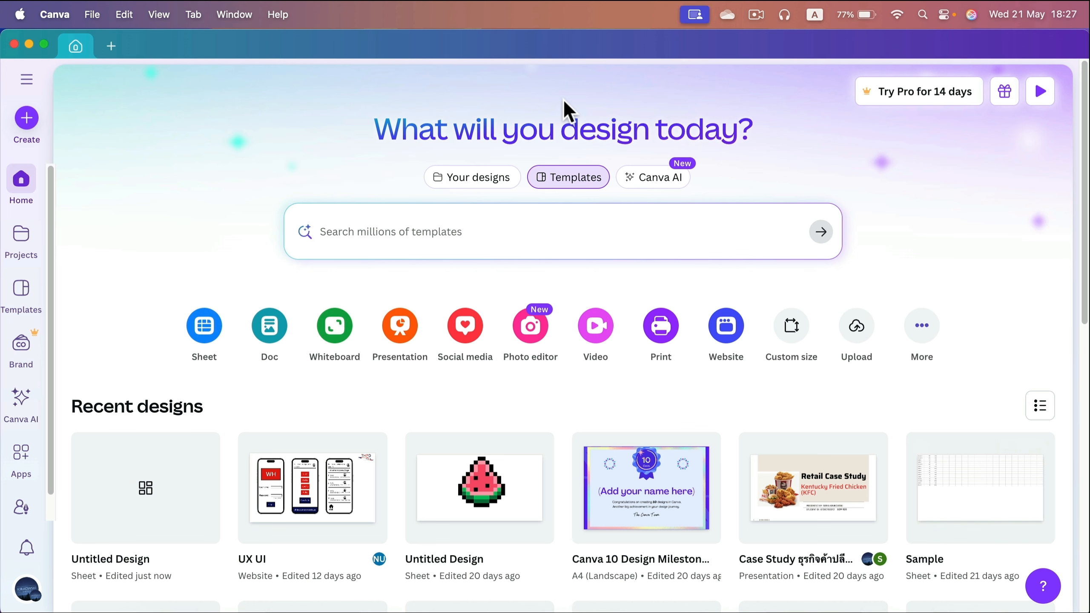
- Switch to Excel to view the task list in the Sample workbook, and close the workbook window
{"action": "left_click", "coordinate": [734, 611]}
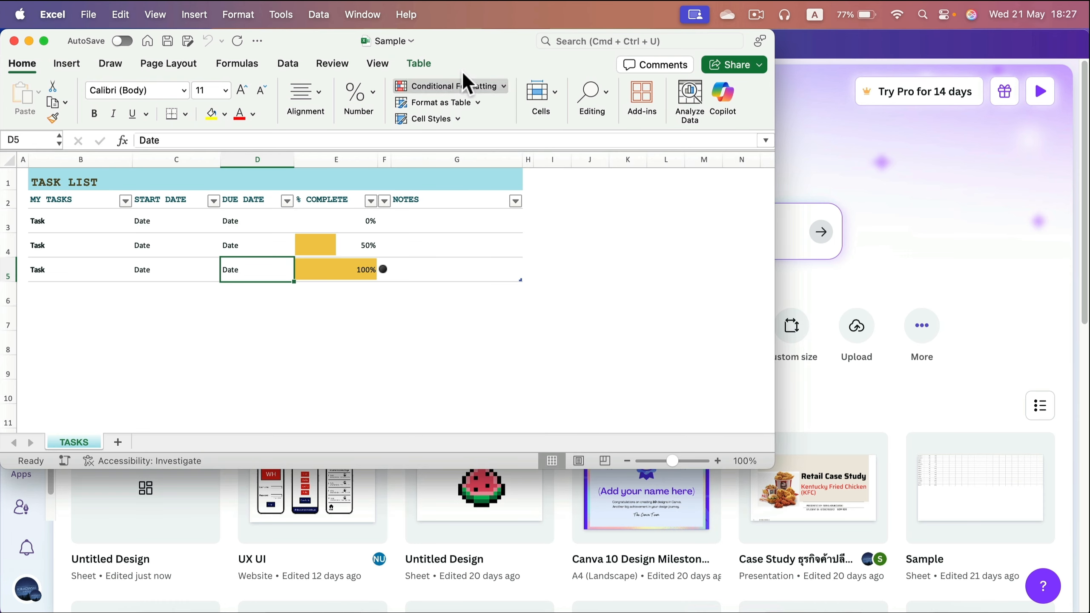
{"action": "left_click_drag", "start_coordinate": [467, 51], "coordinate": [622, 108]}
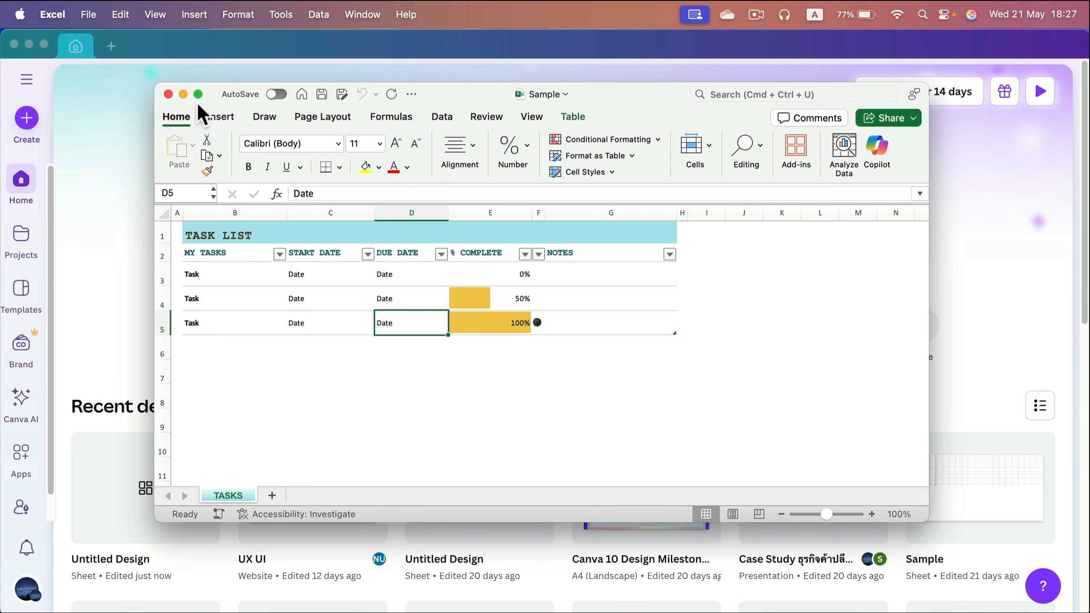
{"action": "left_click", "coordinate": [168, 94]}
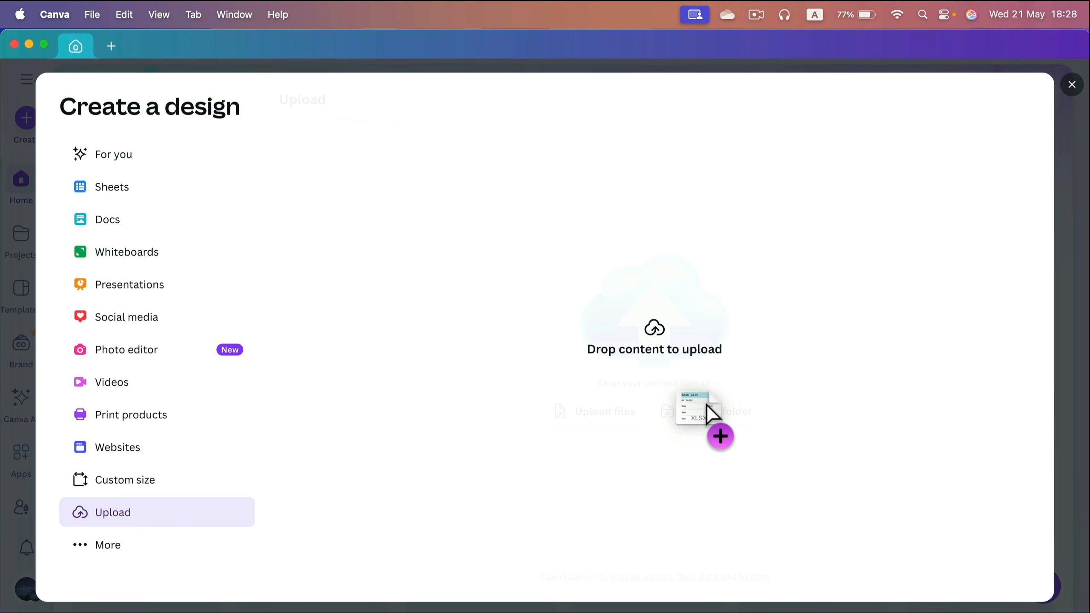
- Upload the Sample.xlsx workbook to Canva and open it from the recent designs
{"action": "left_click_drag", "start_coordinate": [706, 406], "coordinate": [629, 271]}
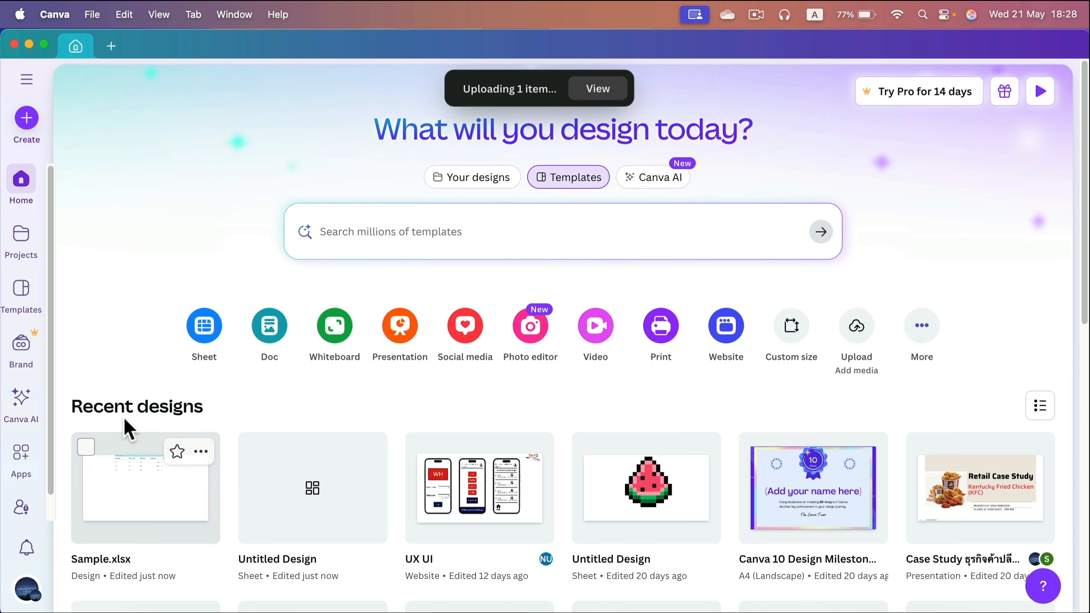
{"action": "left_click", "coordinate": [143, 507]}
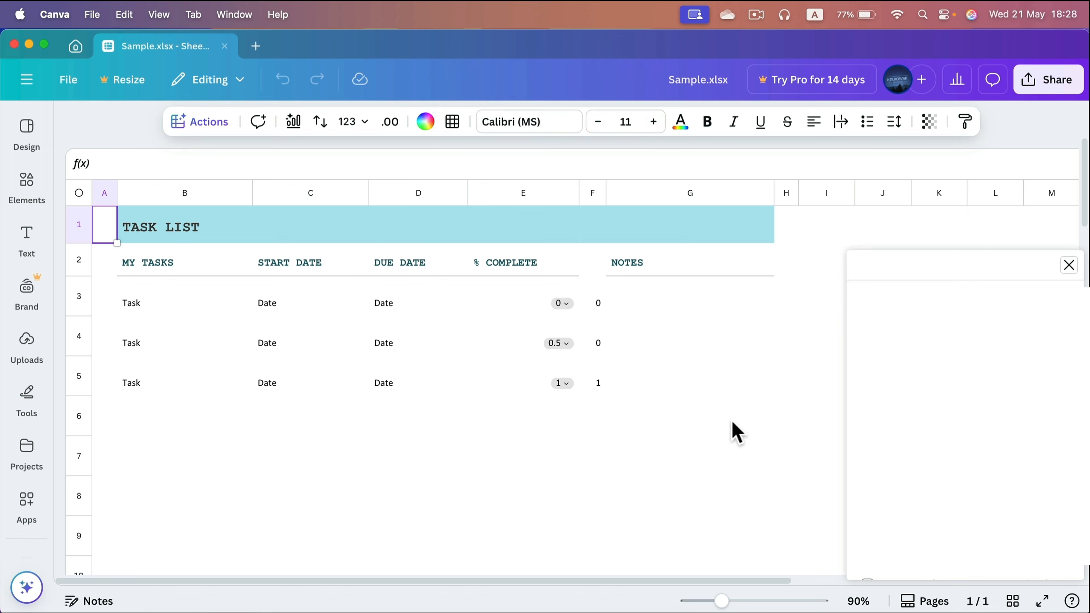
- Replace the first task's start date in cell C3 with "Hello"
{"action": "left_click", "coordinate": [386, 303]}
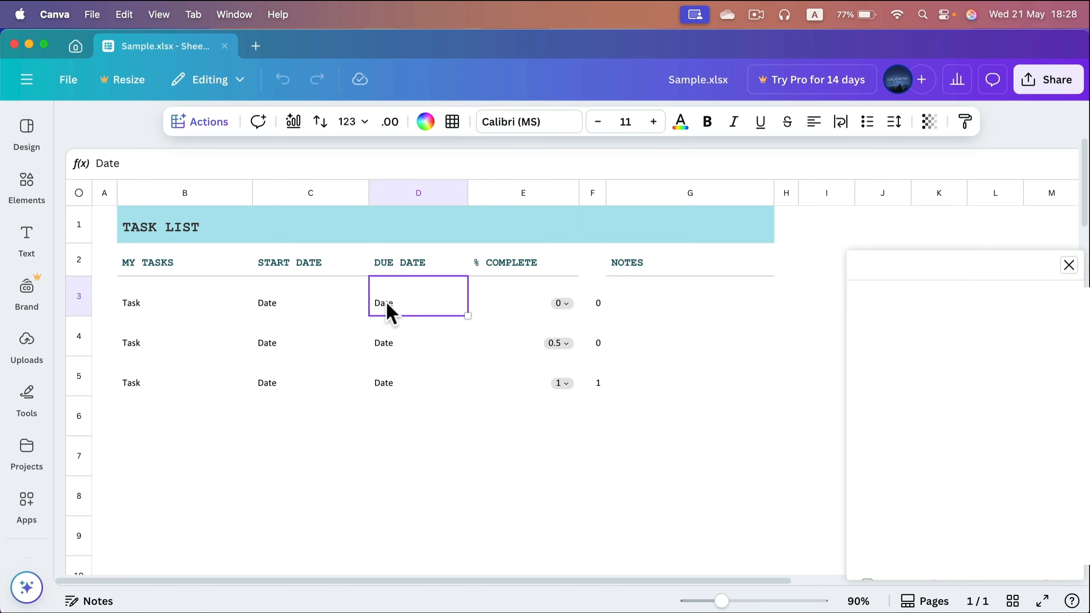
{"action": "left_click", "coordinate": [302, 313]}
{"action": "type", "text": "Hello"}
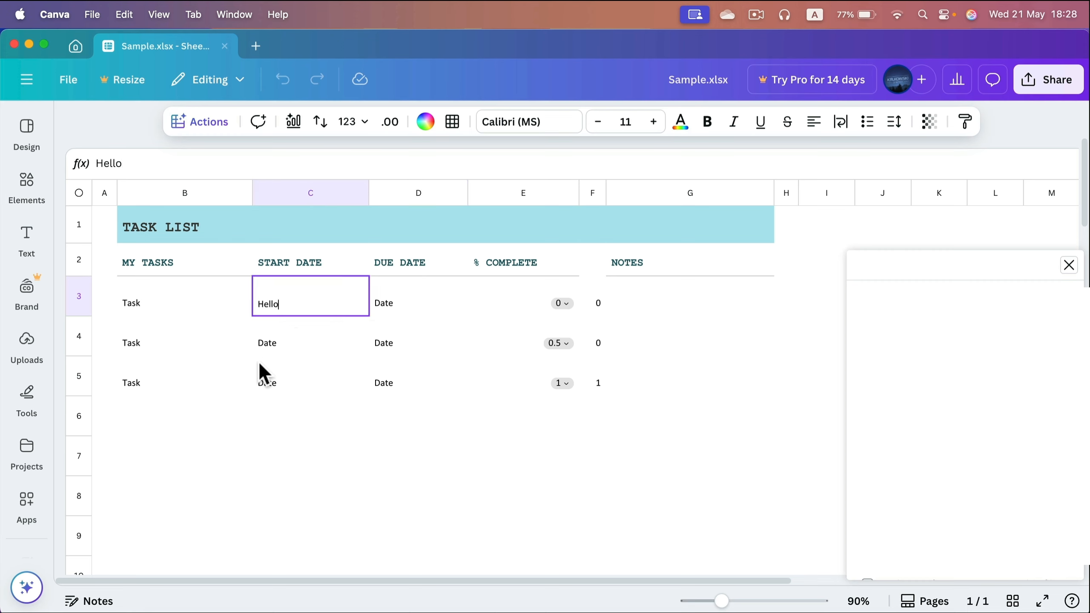
{"action": "left_click", "coordinate": [276, 346]}
{"action": "left_click", "coordinate": [280, 370]}
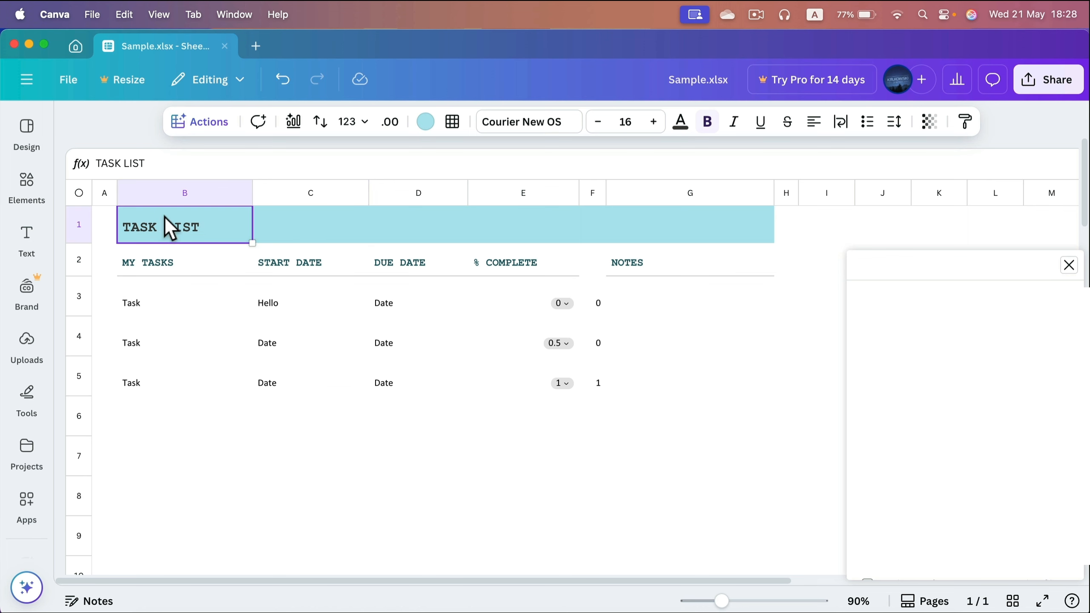
- Change the background color of the TASK LIST title row from column B to G to light purple
{"action": "left_click_drag", "start_coordinate": [165, 226], "coordinate": [662, 226]}
{"action": "left_click", "coordinate": [425, 122]}
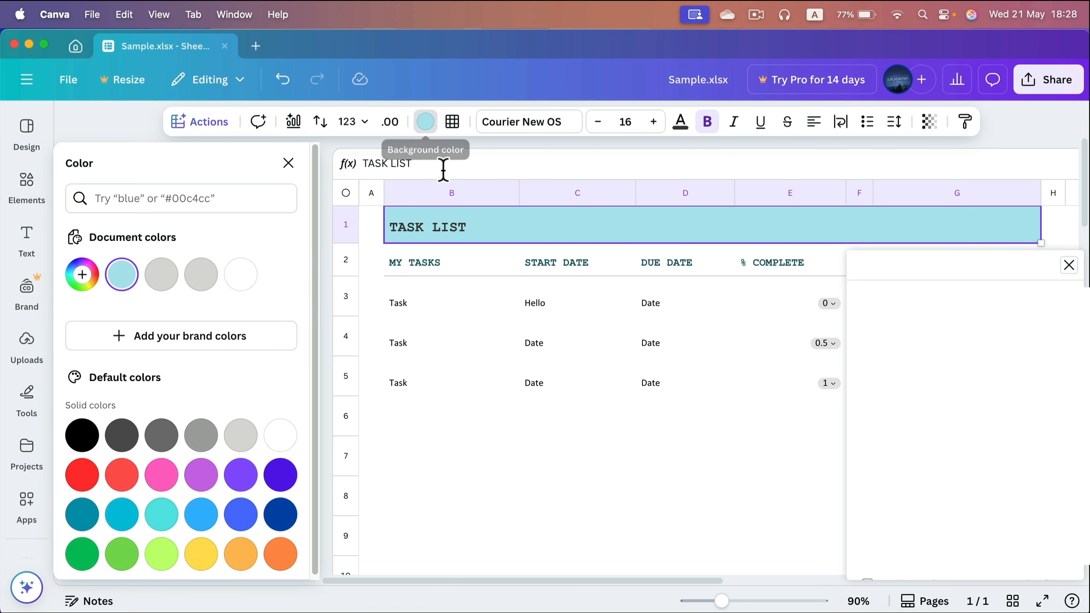
{"action": "left_click", "coordinate": [201, 473]}
{"action": "left_click", "coordinate": [523, 350]}
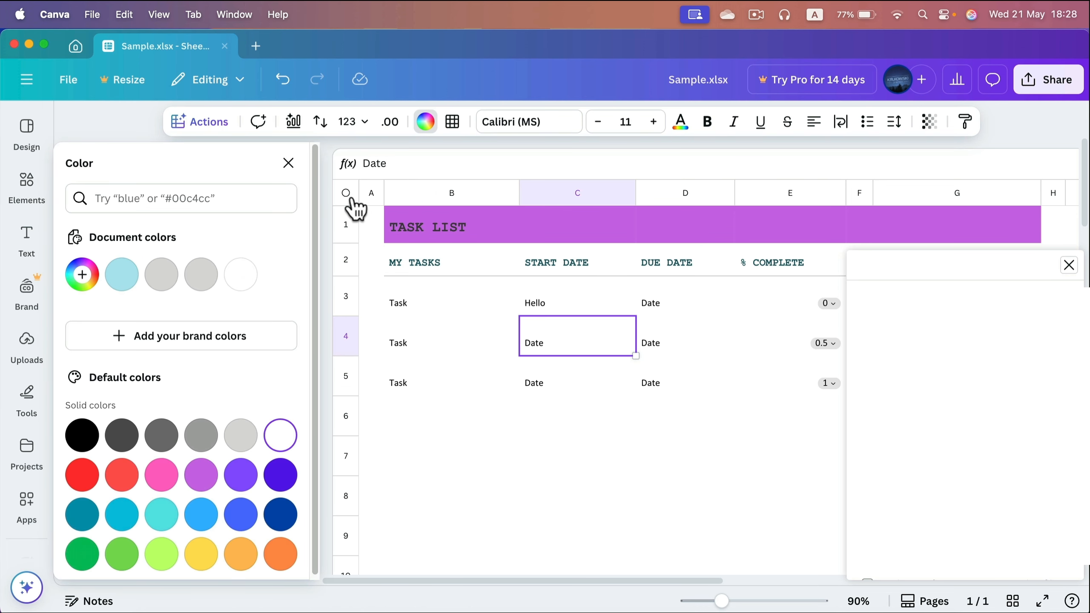
{"action": "left_click", "coordinate": [293, 163]}
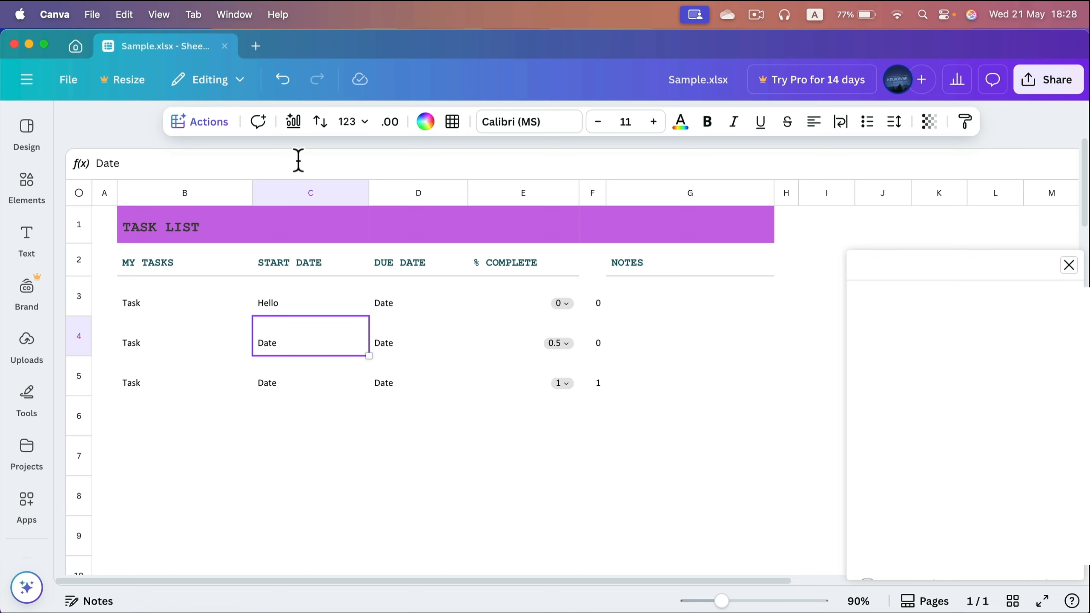
{"action": "left_click", "coordinate": [1068, 265]}
- Set the first task's % complete value to 75% from its dropdown options
{"action": "left_click", "coordinate": [529, 296]}
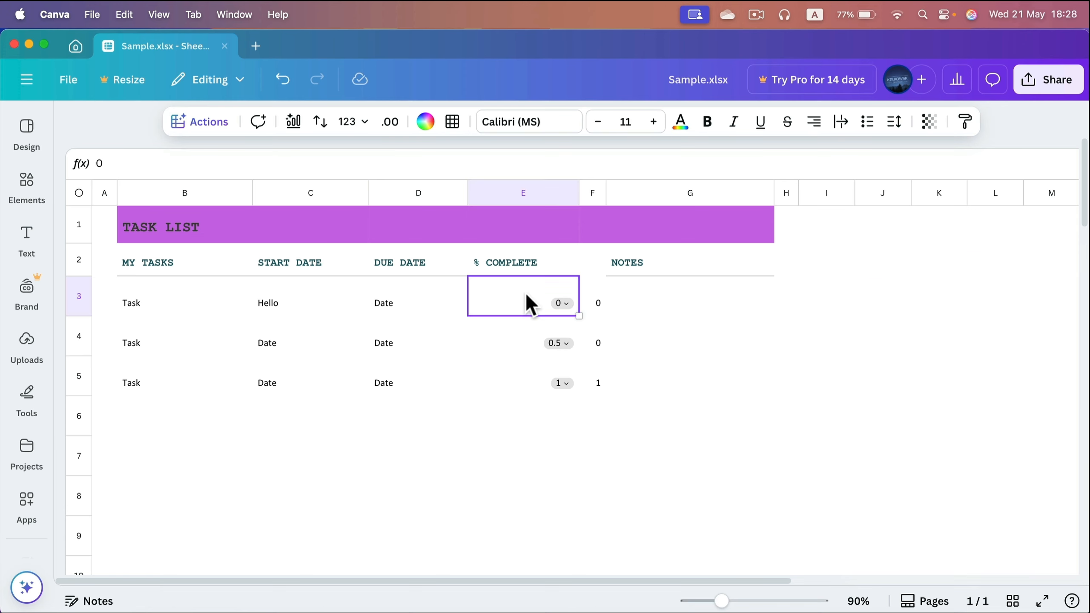
{"action": "left_click", "coordinate": [513, 348]}
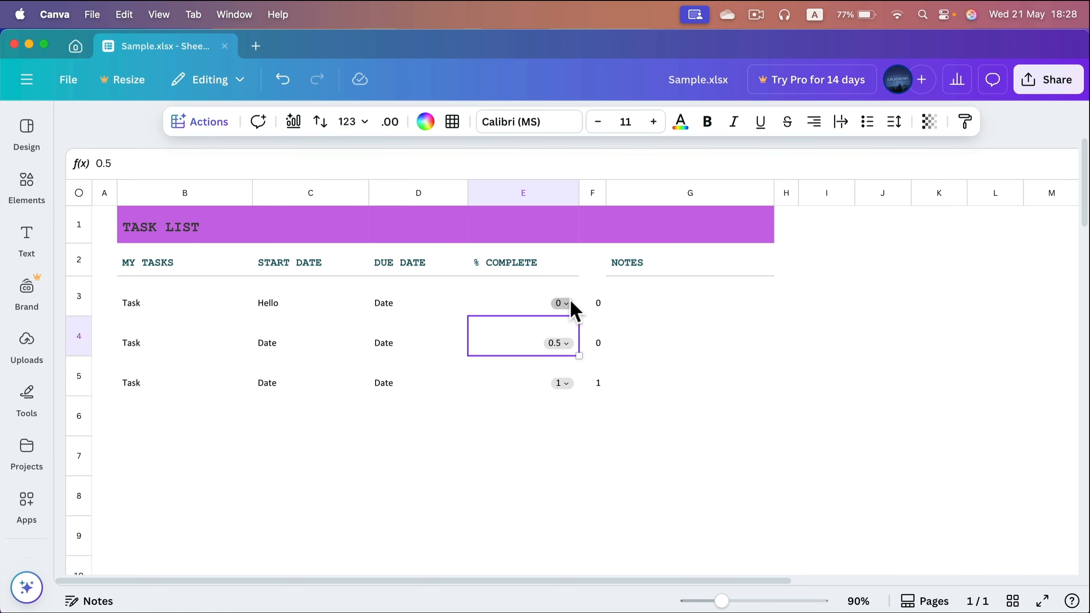
{"action": "left_click", "coordinate": [571, 303]}
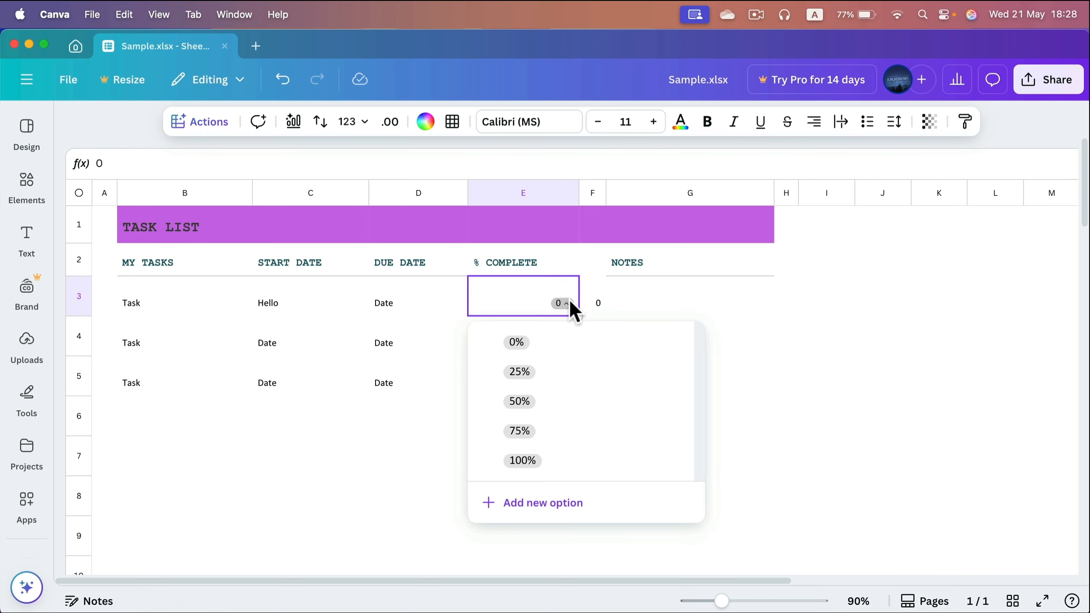
{"action": "left_click", "coordinate": [527, 433]}
{"action": "left_click", "coordinate": [610, 299]}
- Check the column F formulas for the three tasks and open the last task's % complete options
{"action": "left_click", "coordinate": [591, 306]}
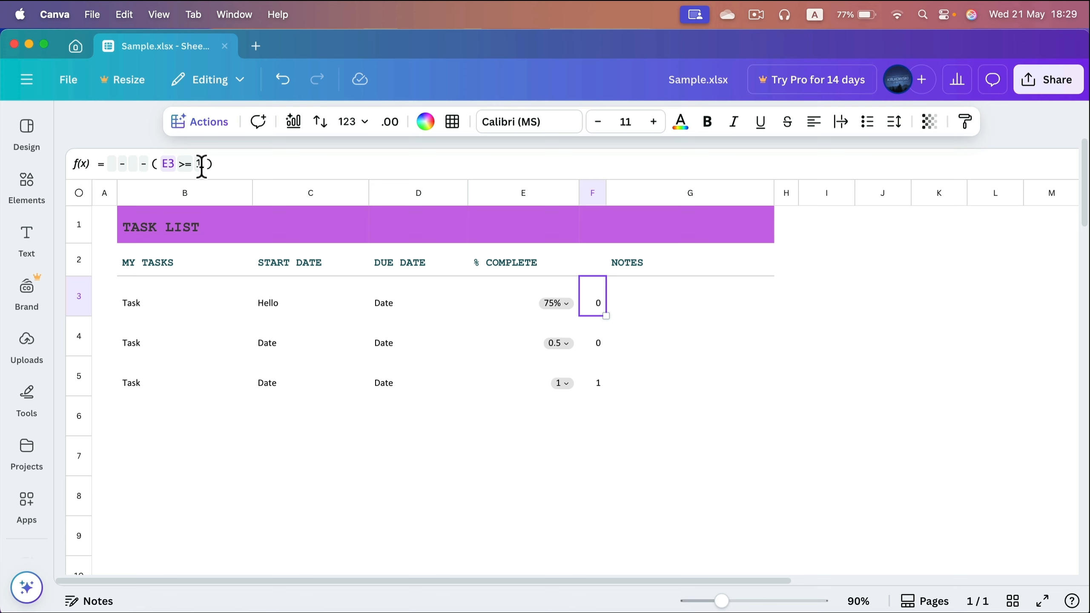
{"action": "left_click", "coordinate": [598, 345]}
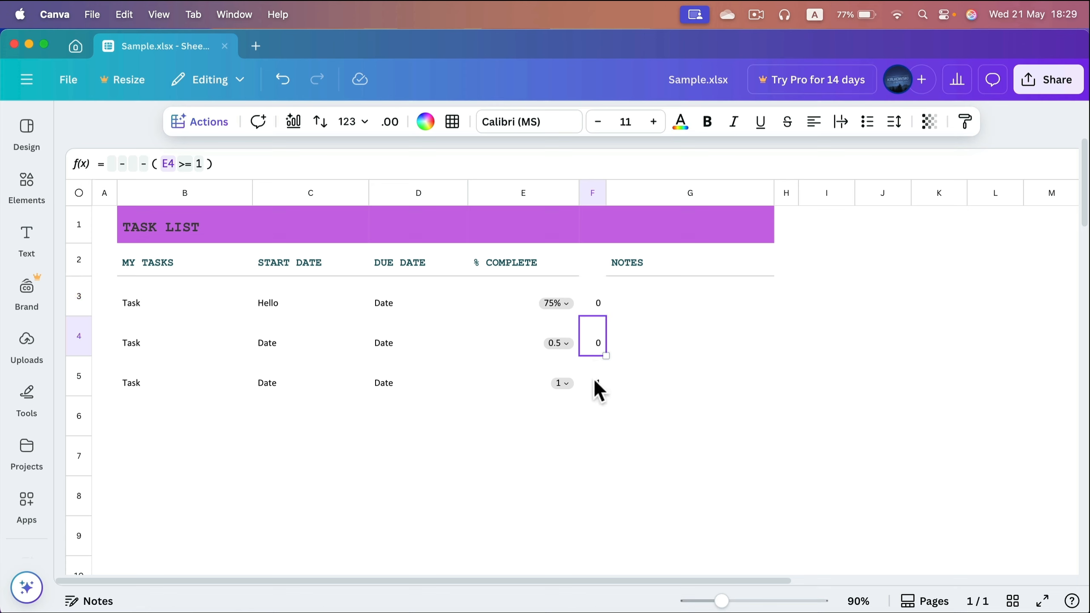
{"action": "left_click", "coordinate": [596, 382]}
{"action": "left_click", "coordinate": [569, 382]}
{"action": "left_click", "coordinate": [534, 480]}
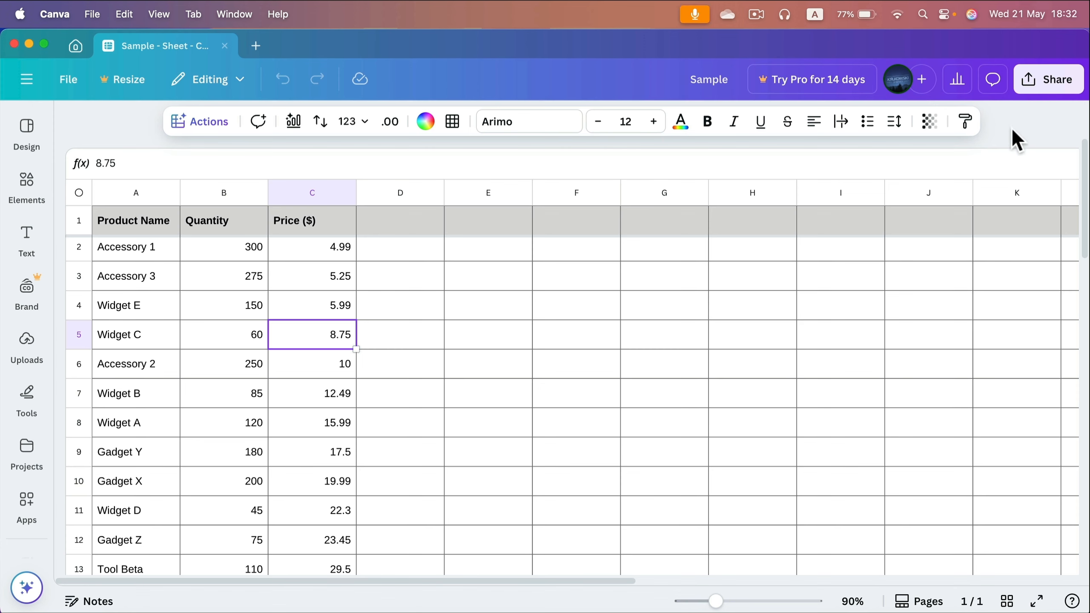
- Download the product sheet as a CSV file and save it as Sample.csv in Downloads
{"action": "left_click", "coordinate": [1045, 91]}
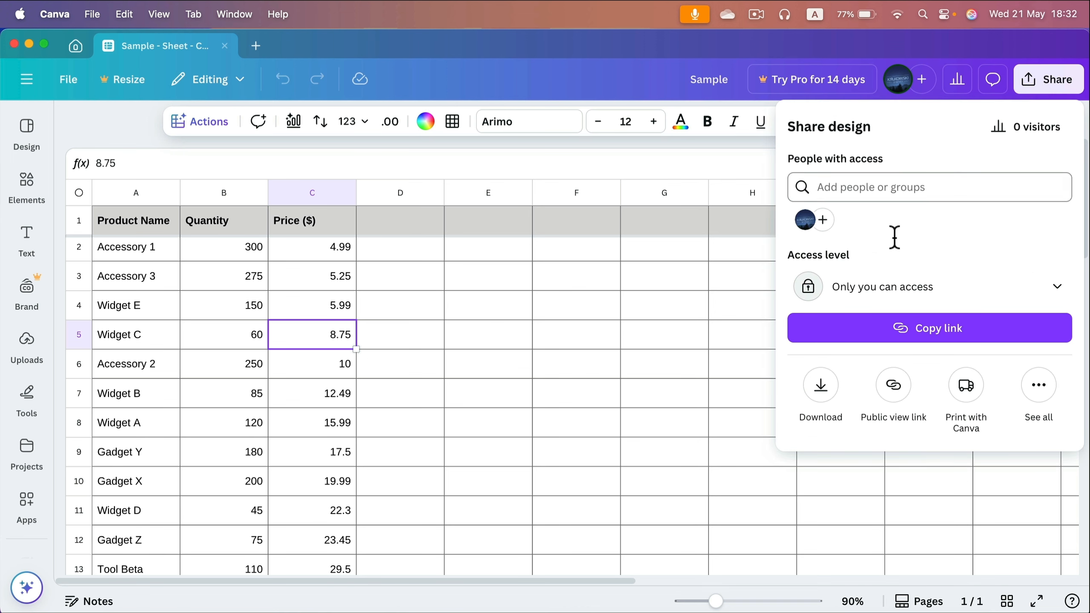
{"action": "left_click", "coordinate": [818, 397]}
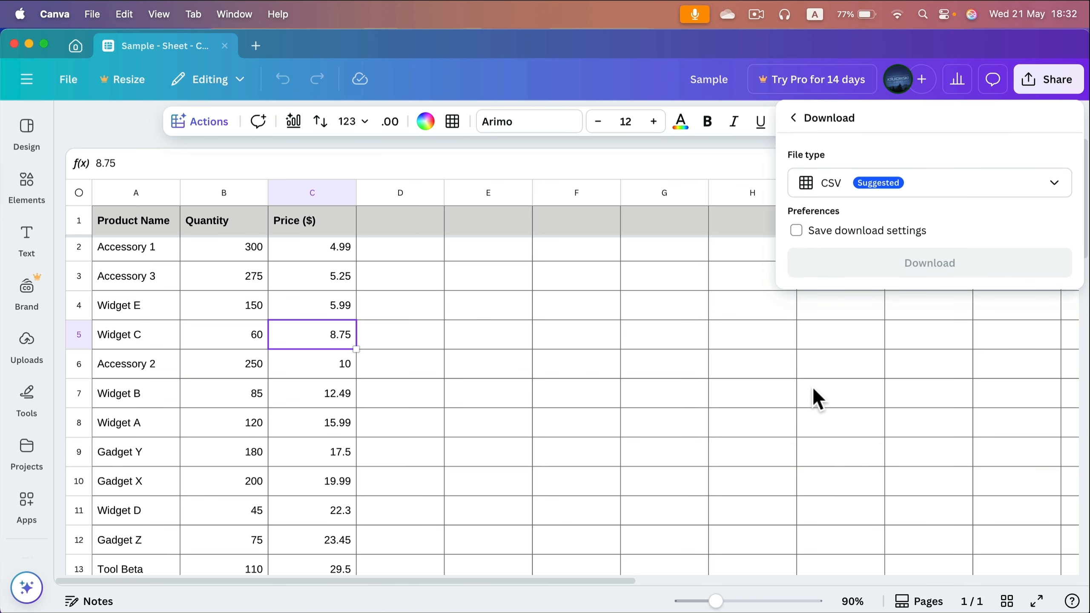
{"action": "left_click", "coordinate": [995, 195]}
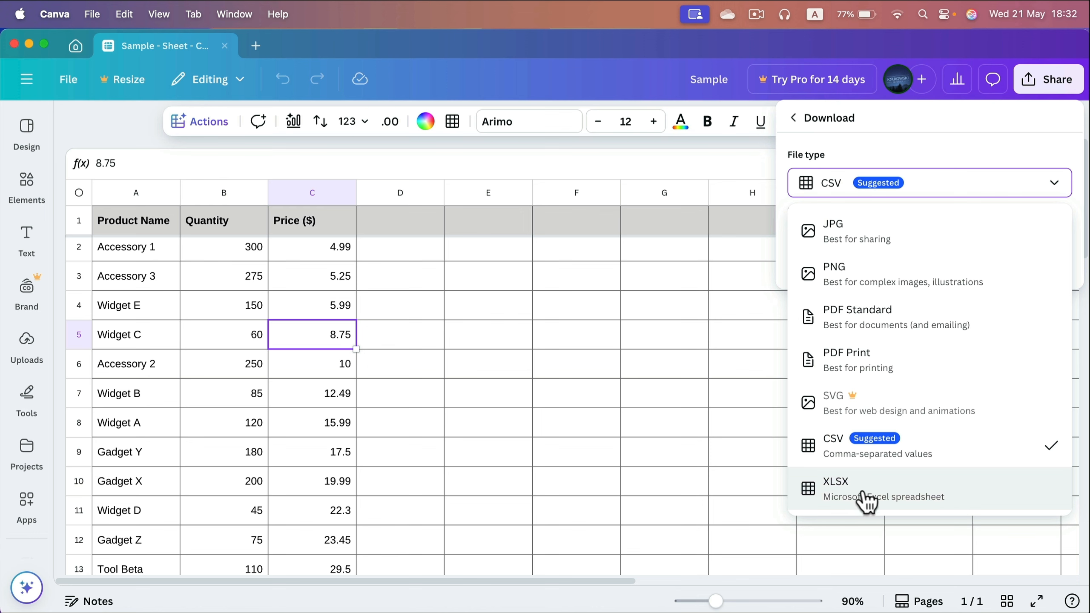
{"action": "left_click", "coordinate": [967, 455]}
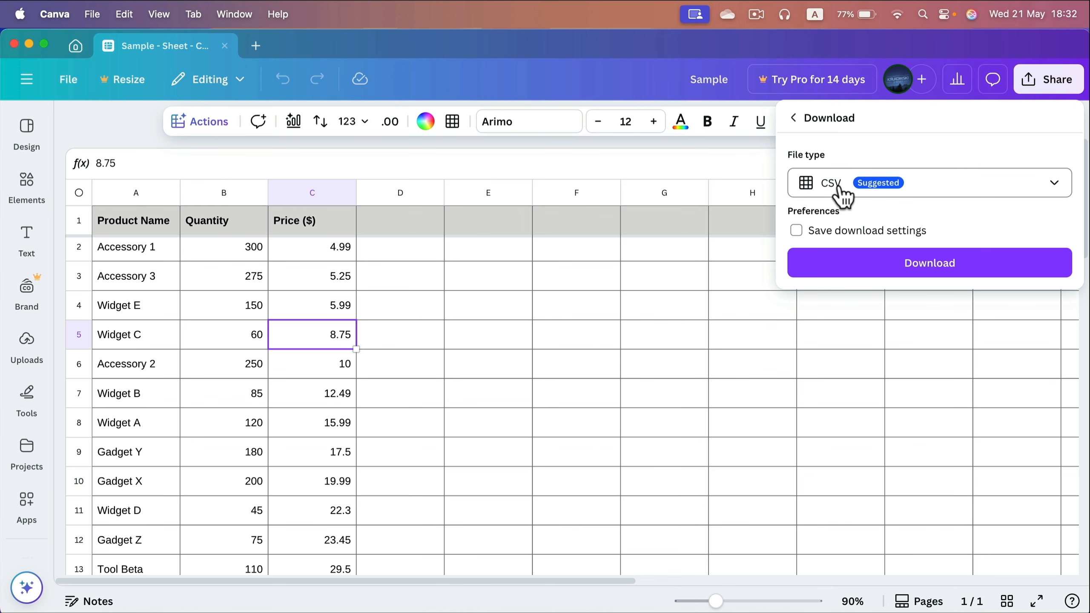
{"action": "left_click", "coordinate": [890, 269]}
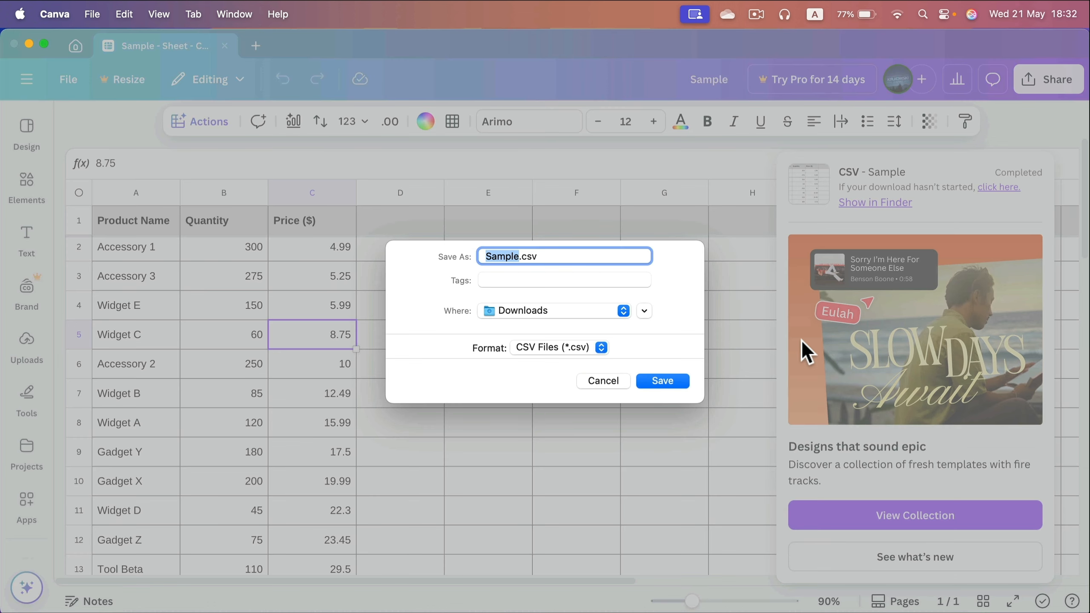
{"action": "left_click", "coordinate": [663, 381]}
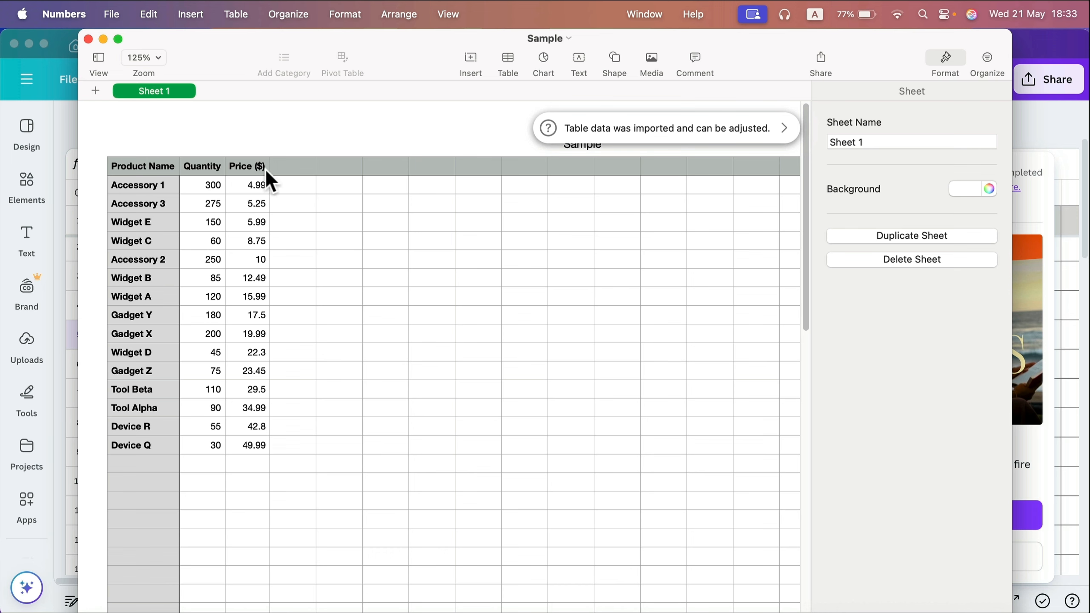
- Examine the exported product names, quantities and prices in the Sample table in Numbers
{"action": "left_click", "coordinate": [257, 204]}
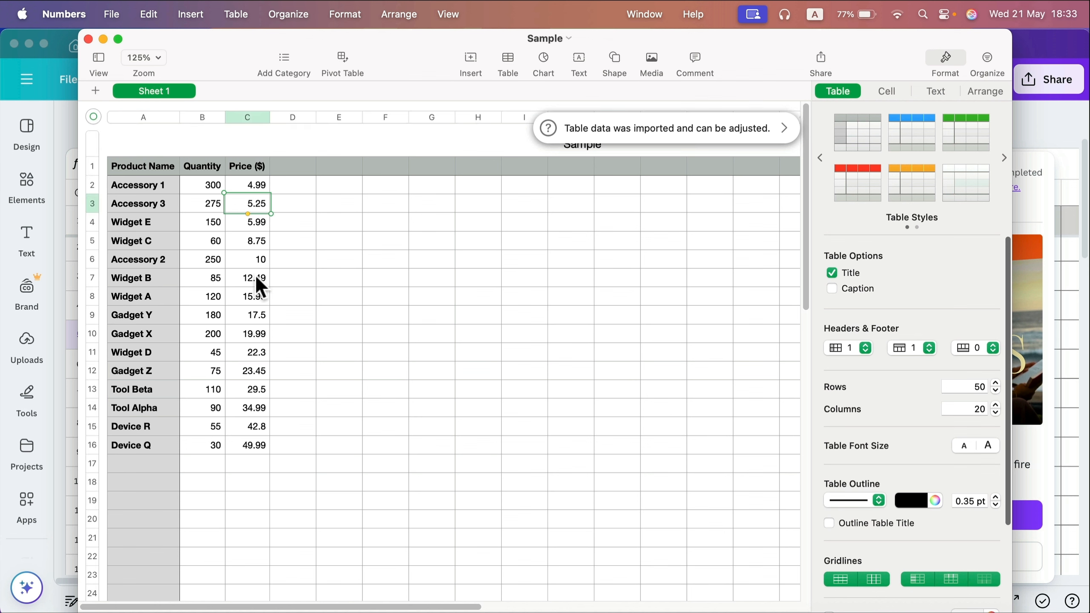
{"action": "left_click", "coordinate": [250, 354]}
{"action": "left_click", "coordinate": [255, 191]}
{"action": "left_click", "coordinate": [253, 163]}
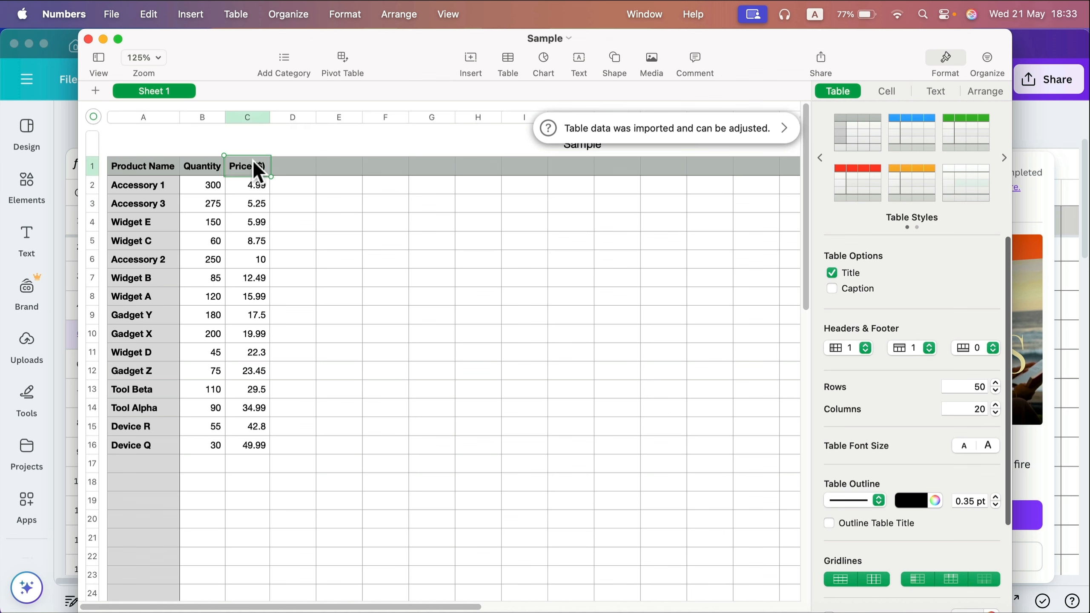
{"action": "left_click", "coordinate": [200, 166]}
{"action": "left_click", "coordinate": [174, 167]}
{"action": "left_click", "coordinate": [139, 242]}
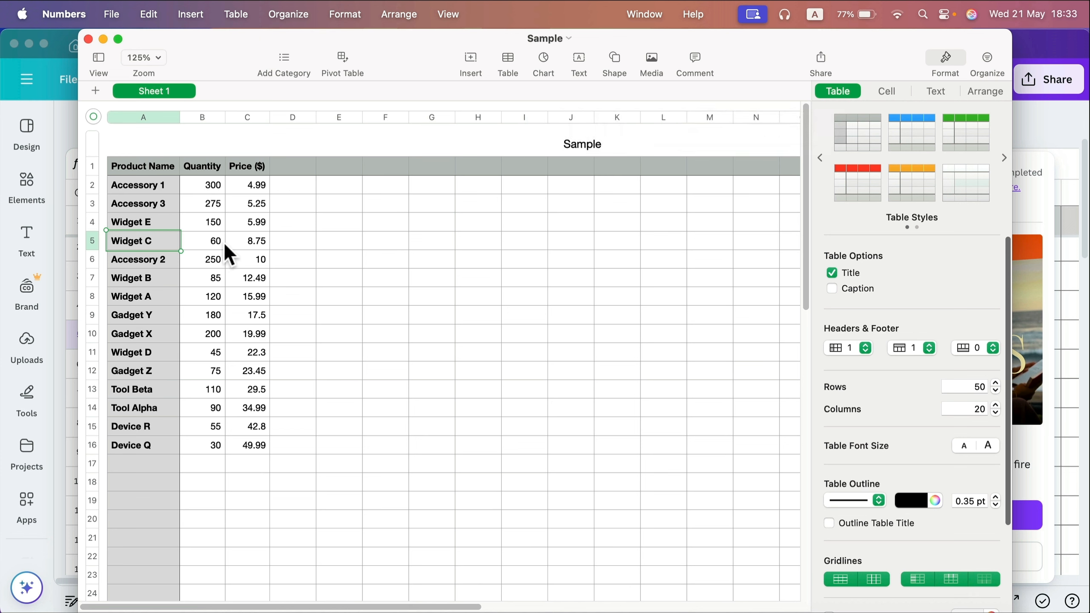
{"action": "left_click_drag", "start_coordinate": [135, 164], "coordinate": [333, 276]}
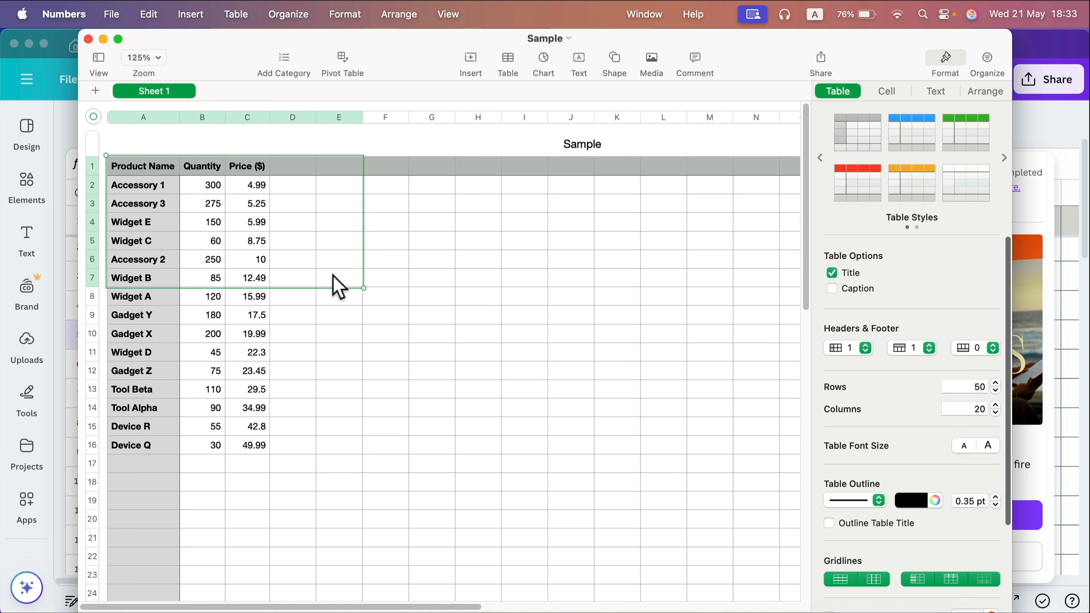
{"action": "left_click", "coordinate": [365, 363]}
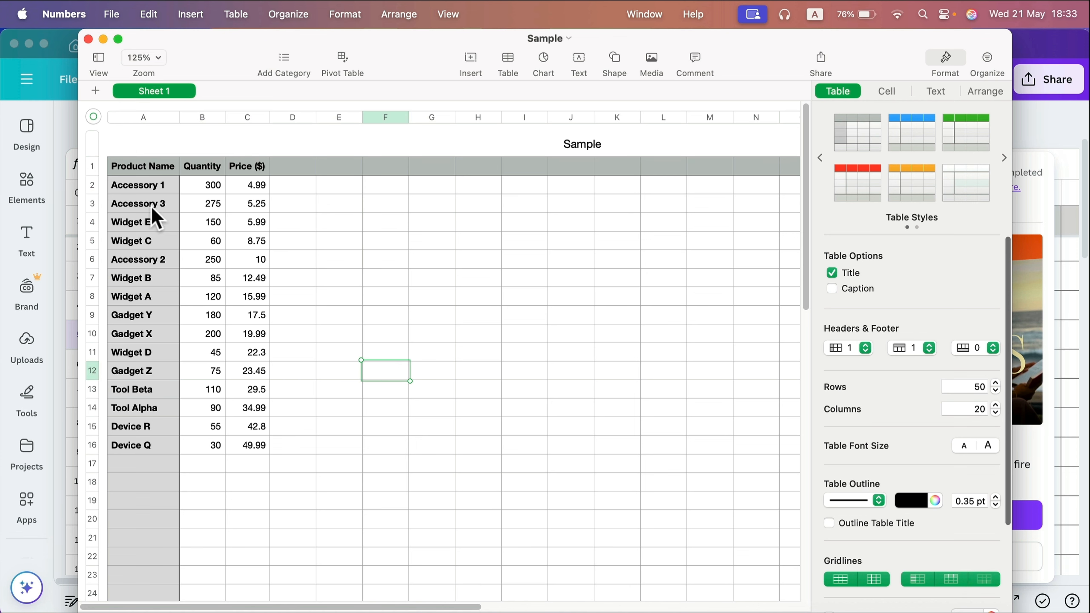
{"action": "left_click_drag", "start_coordinate": [154, 216], "coordinate": [390, 320]}
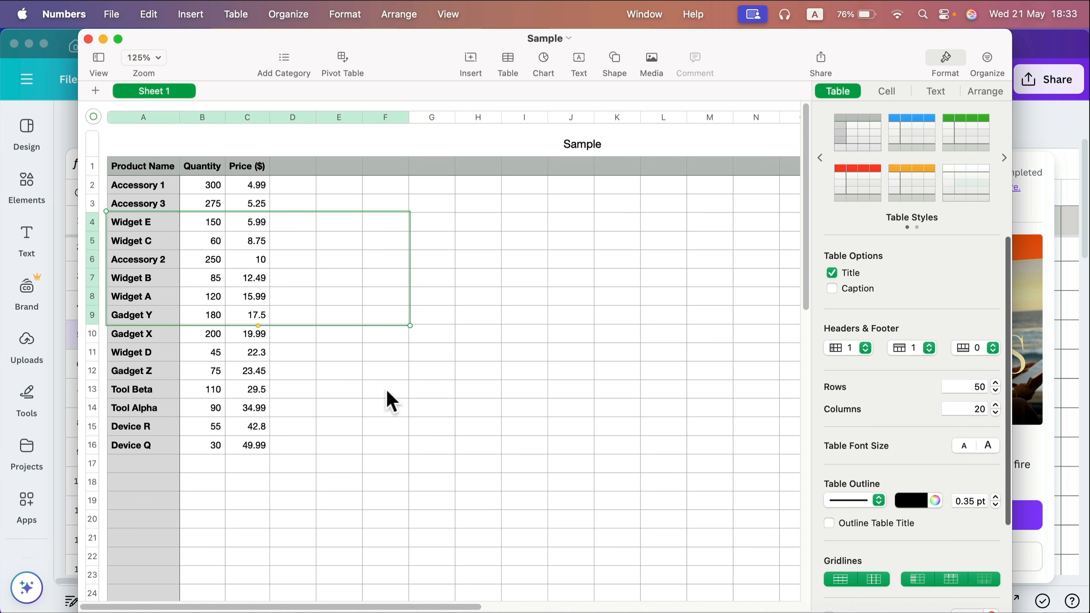
{"action": "left_click", "coordinate": [387, 391]}
{"action": "left_click_drag", "start_coordinate": [458, 392], "coordinate": [199, 248]}
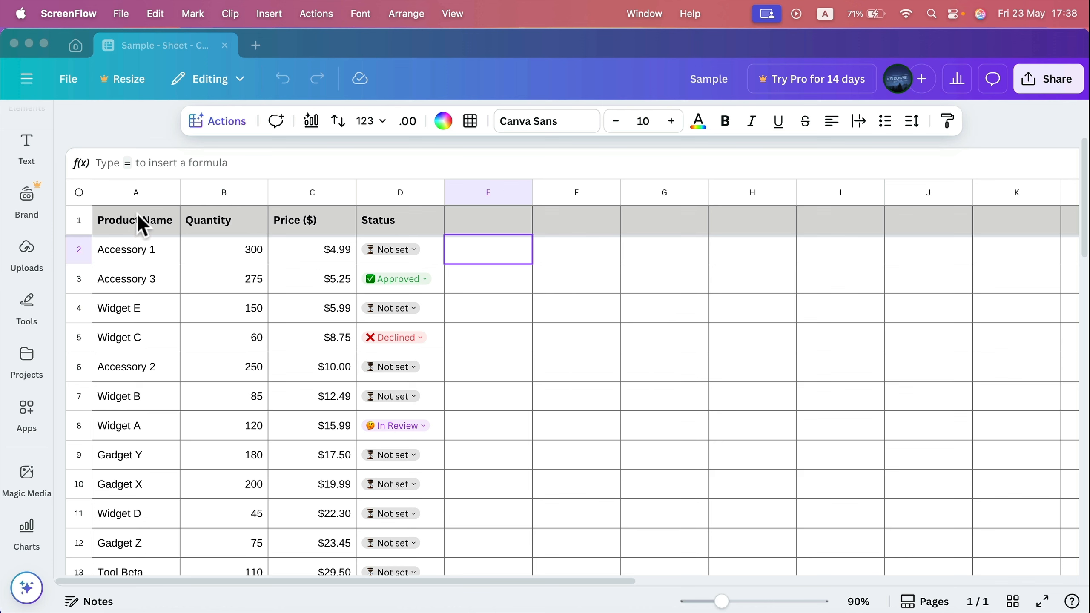
- Insert a bar chart of product names and quantities from the range A1:B16
{"action": "left_click_drag", "start_coordinate": [133, 225], "coordinate": [255, 490]}
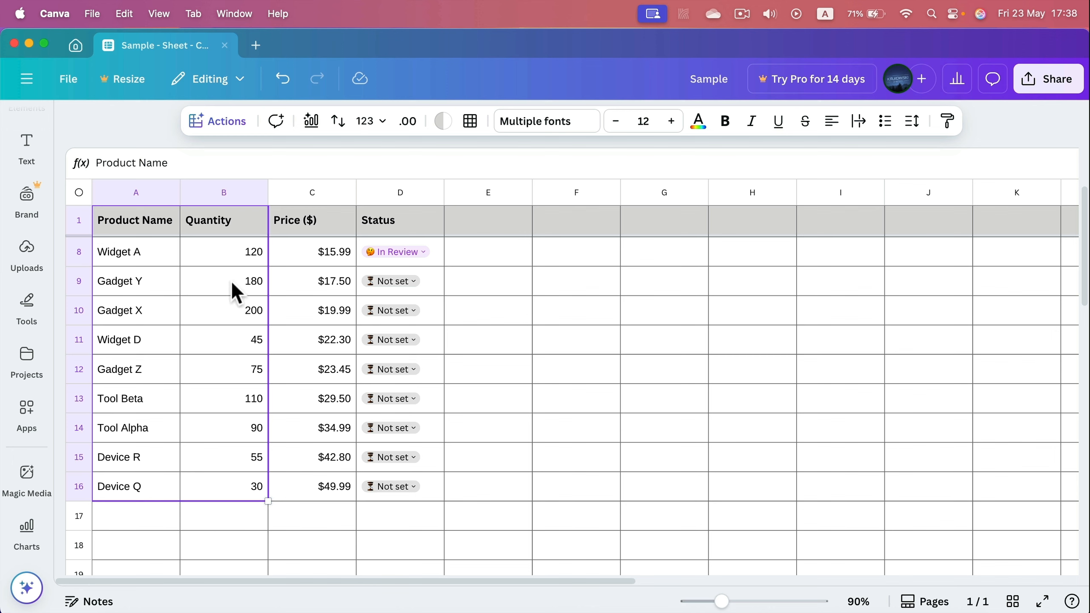
{"action": "left_click", "coordinate": [311, 121]}
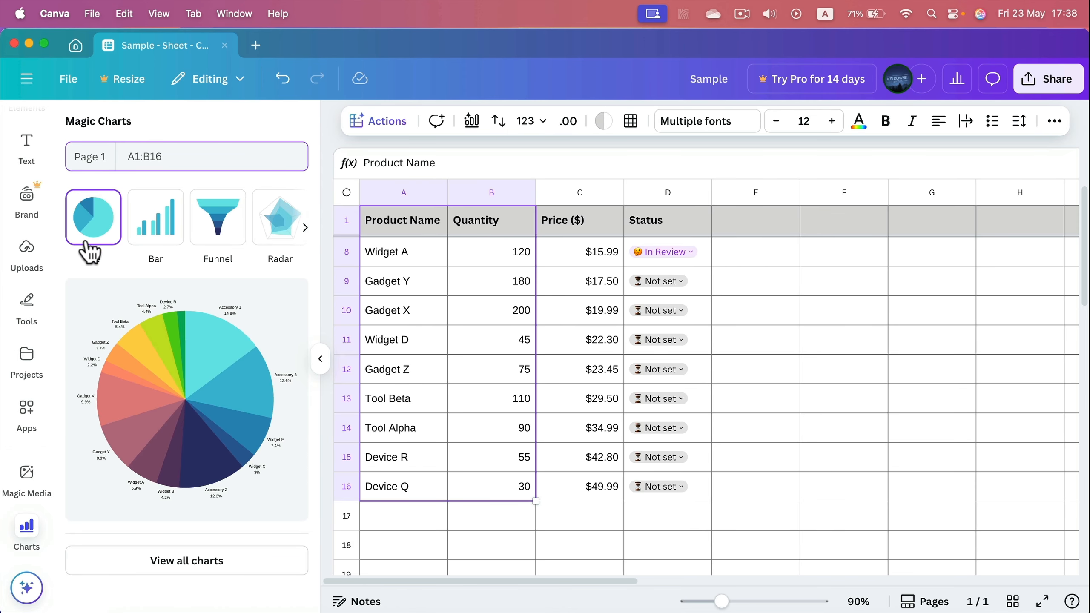
{"action": "left_click", "coordinate": [157, 229]}
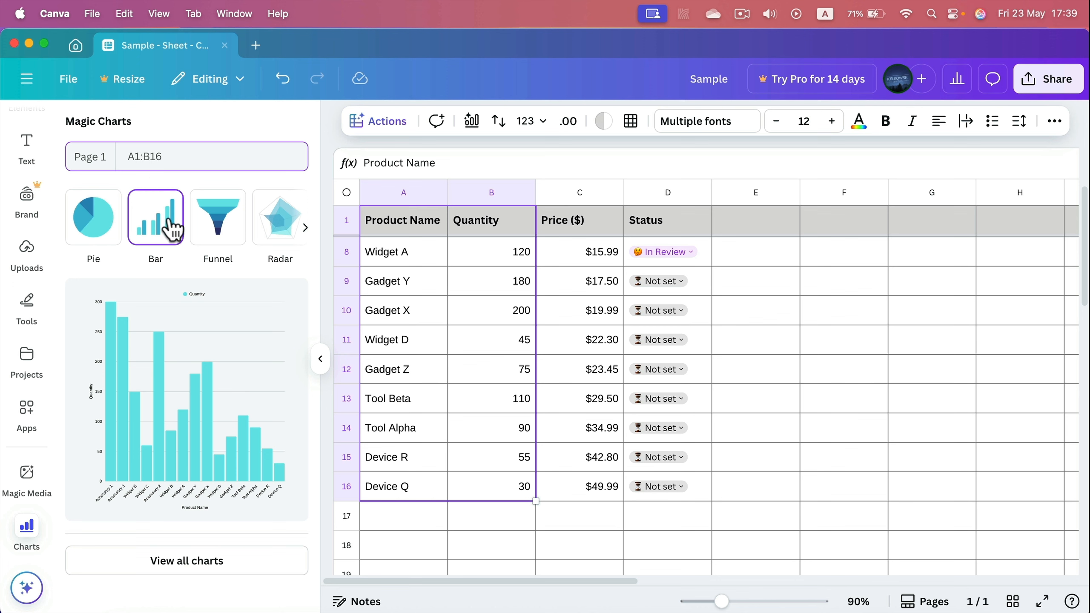
{"action": "left_click", "coordinate": [177, 350]}
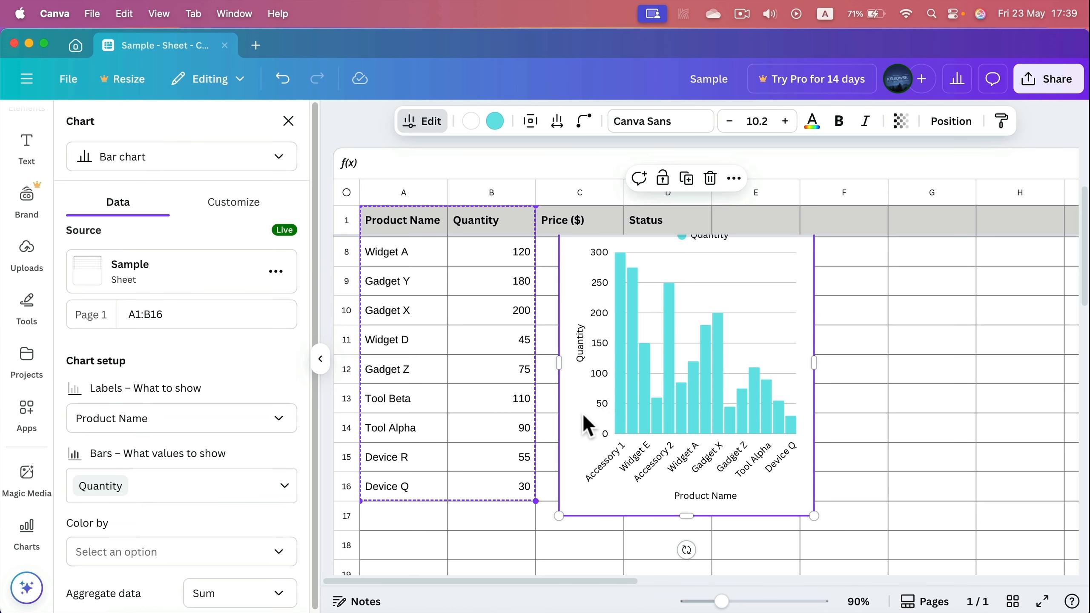
- Move the bar chart beside the Status column and enlarge it to span columns E to J
{"action": "left_click_drag", "start_coordinate": [588, 425], "coordinate": [727, 419]}
{"action": "key", "text": "Escape"}
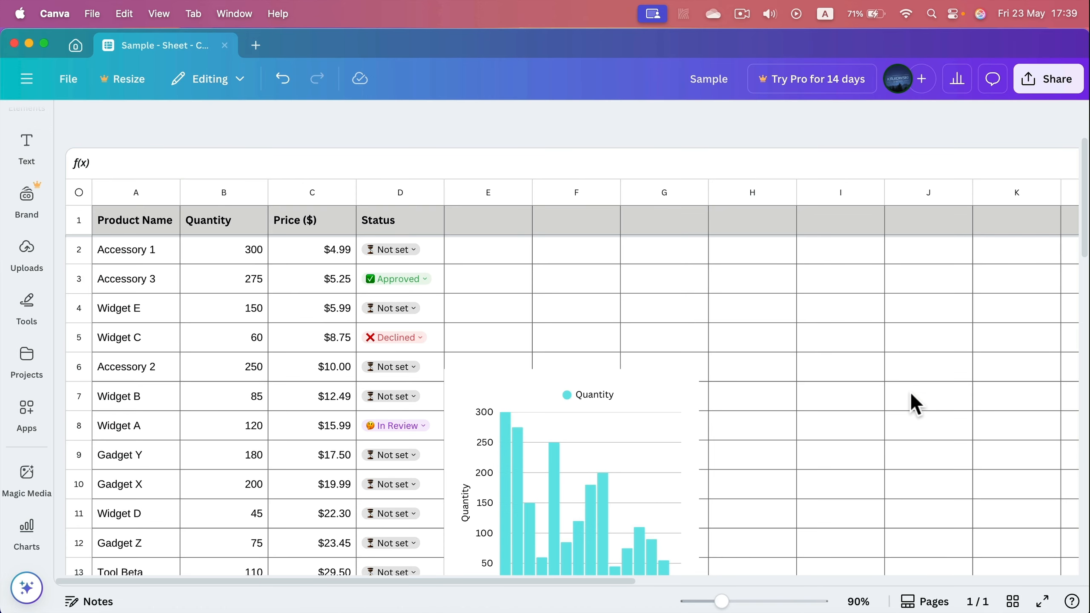
{"action": "left_click", "coordinate": [671, 391]}
{"action": "left_click_drag", "start_coordinate": [698, 365], "coordinate": [816, 283]}
{"action": "left_click_drag", "start_coordinate": [789, 466], "coordinate": [975, 454]}
{"action": "scroll", "coordinate": [811, 463], "scroll_direction": "down", "scroll_amount": 3}
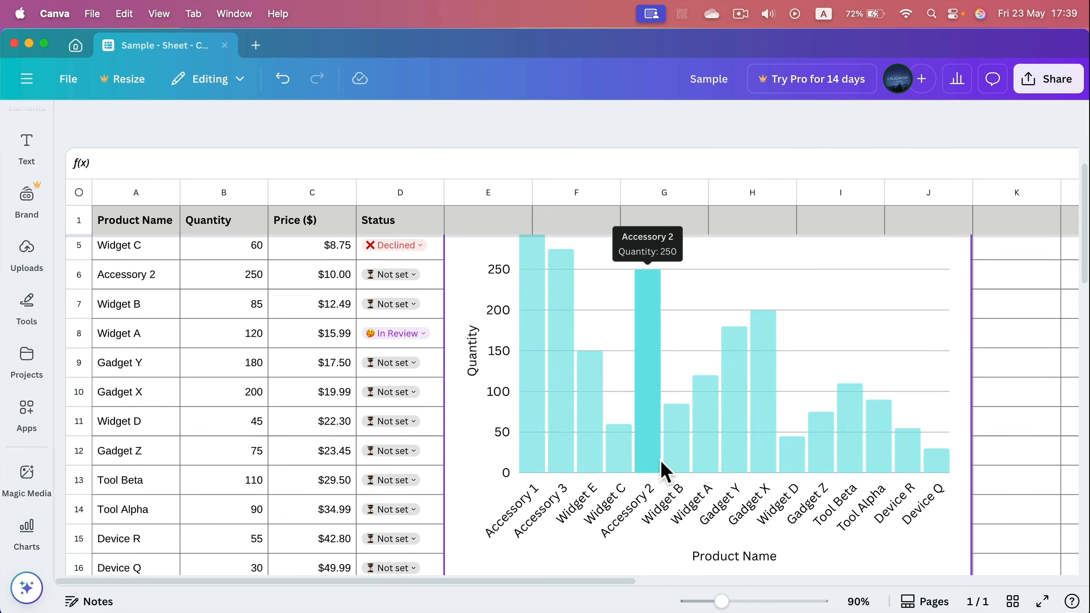
{"action": "scroll", "coordinate": [661, 462], "scroll_direction": "up", "scroll_amount": 3}
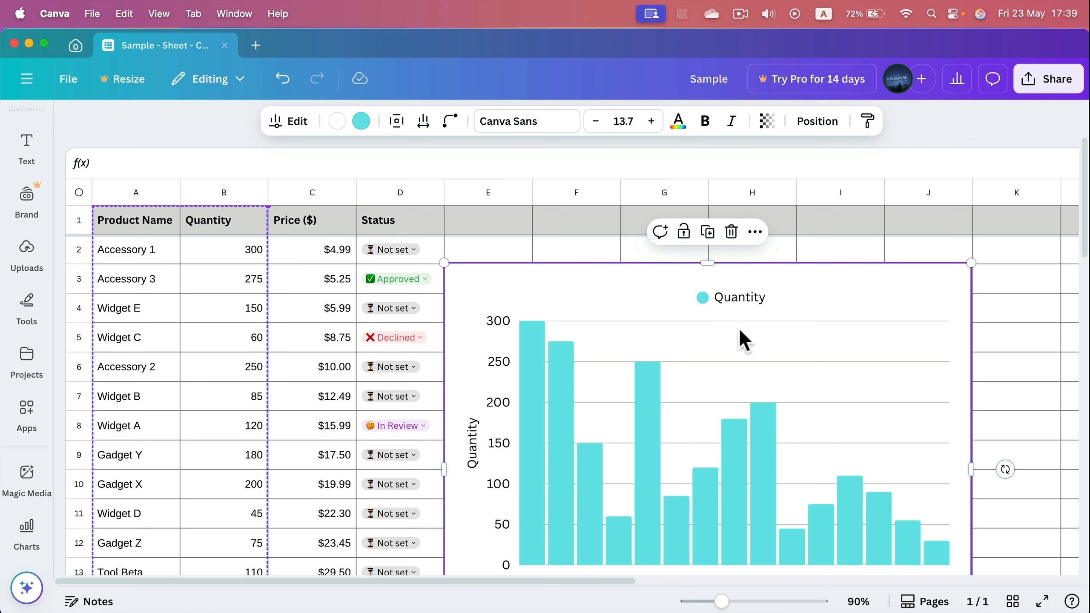
- Reduce the bar chart's text size to 10.7, trying larger sizes in between
{"action": "left_click", "coordinate": [592, 121]}
{"action": "left_click", "coordinate": [593, 121]}
{"action": "left_click", "coordinate": [593, 121]}
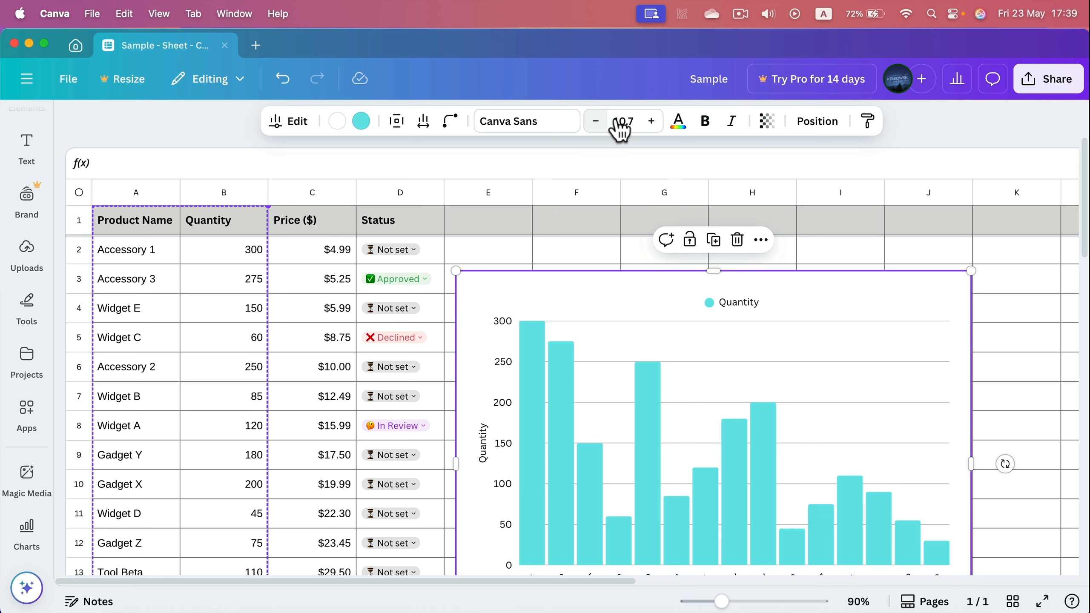
{"action": "left_click", "coordinate": [651, 123]}
{"action": "left_click", "coordinate": [651, 123]}
{"action": "left_click", "coordinate": [651, 123]}
{"action": "left_click", "coordinate": [652, 123]}
{"action": "left_click", "coordinate": [595, 121]}
{"action": "left_click", "coordinate": [594, 121]}
{"action": "left_click", "coordinate": [594, 121]}
{"action": "left_click", "coordinate": [595, 121]}
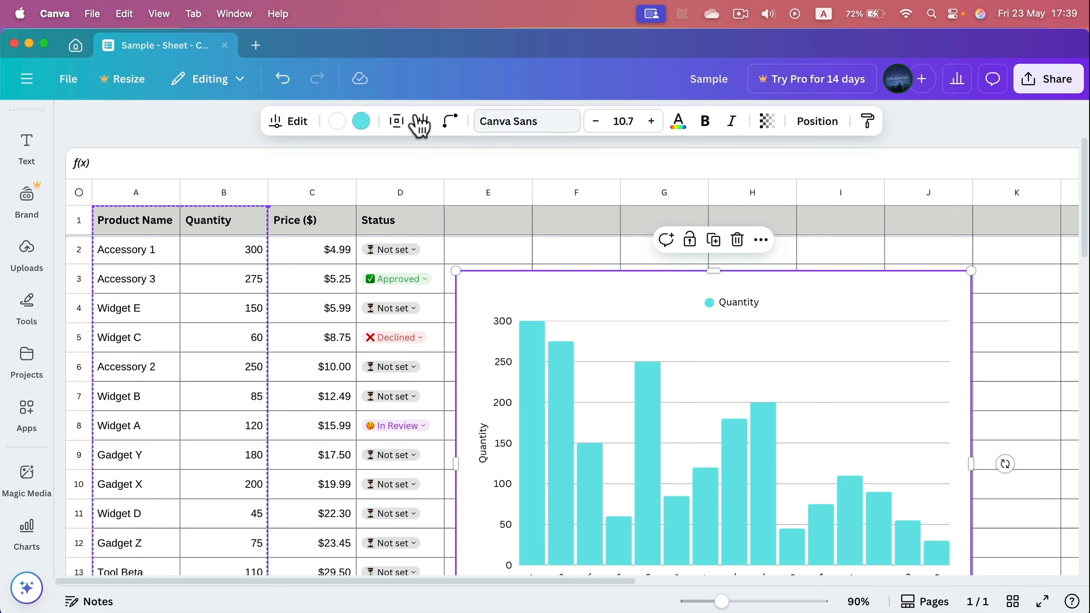
- Color the chart's bars pink and set their corner roundness to 100
{"action": "left_click", "coordinate": [361, 121]}
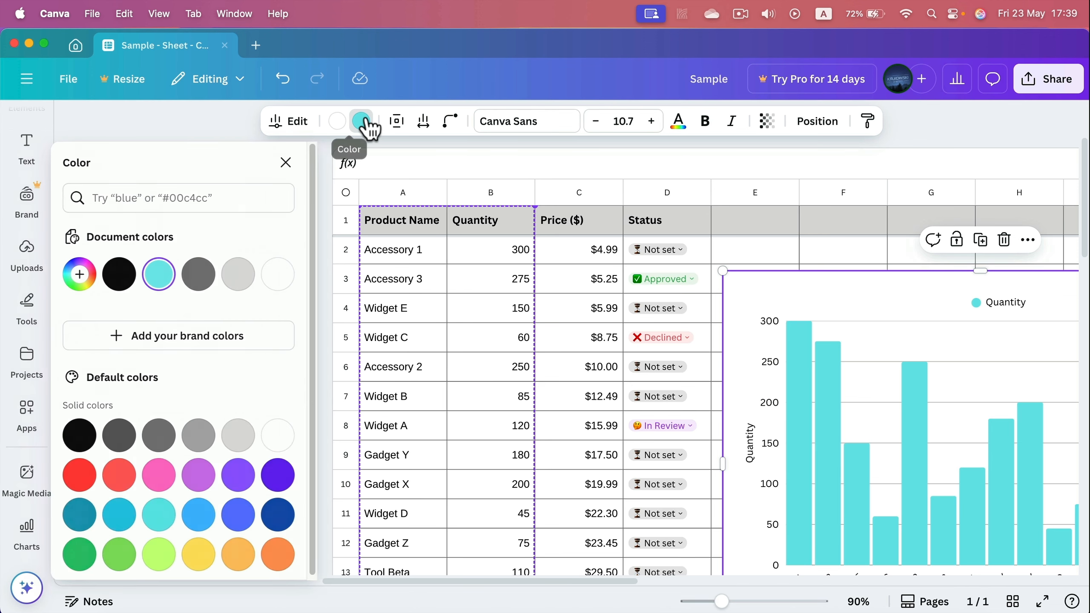
{"action": "left_click", "coordinate": [162, 476]}
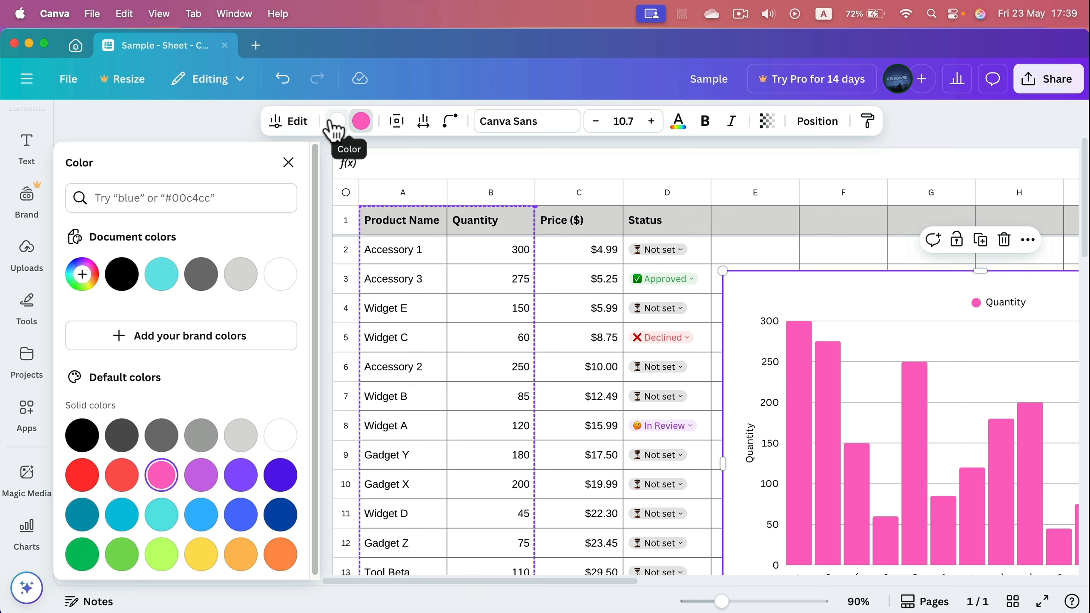
{"action": "left_click", "coordinate": [450, 127]}
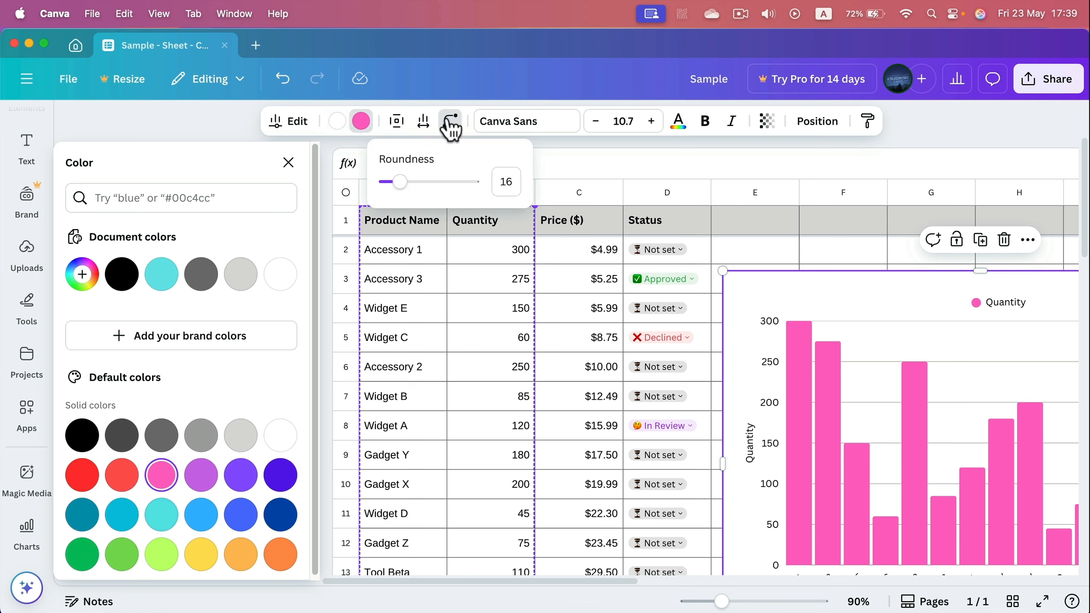
{"action": "left_click_drag", "start_coordinate": [407, 192], "coordinate": [504, 198]}
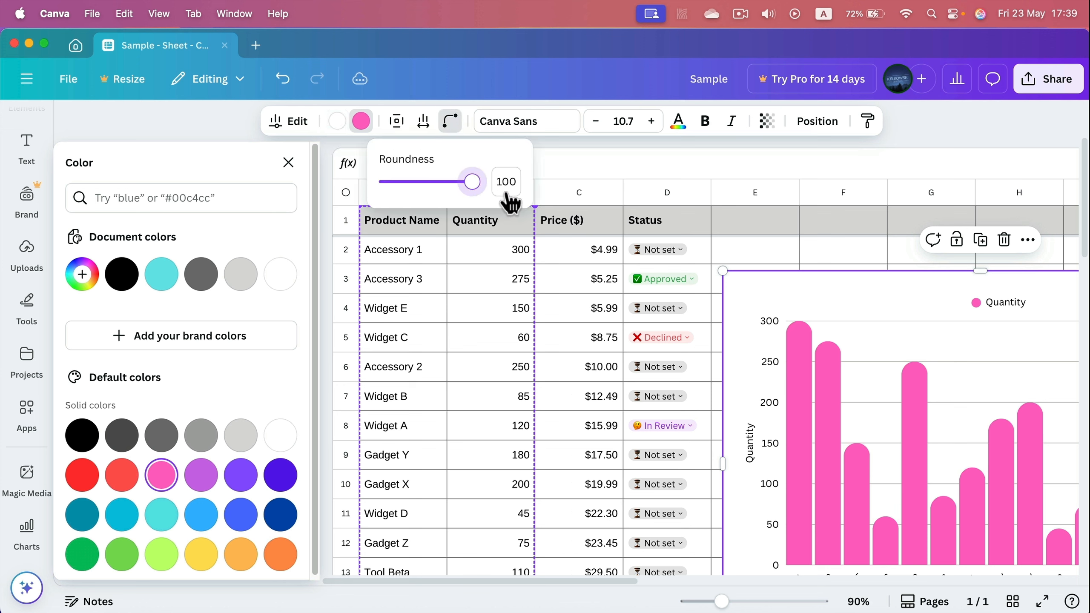
- Widen the spacing between the bars with padding at 32, and make the chart's background transparent
{"action": "left_click", "coordinate": [423, 124]}
{"action": "mouse_move", "coordinate": [371, 184]}
{"action": "left_mouse_down"}
{"action": "mouse_move", "coordinate": [391, 186]}
{"action": "mouse_move", "coordinate": [352, 187]}
{"action": "mouse_move", "coordinate": [401, 187]}
{"action": "mouse_move", "coordinate": [347, 184]}
{"action": "mouse_move", "coordinate": [394, 181]}
{"action": "mouse_move", "coordinate": [361, 183]}
{"action": "left_mouse_up"}
{"action": "left_click", "coordinate": [396, 122]}
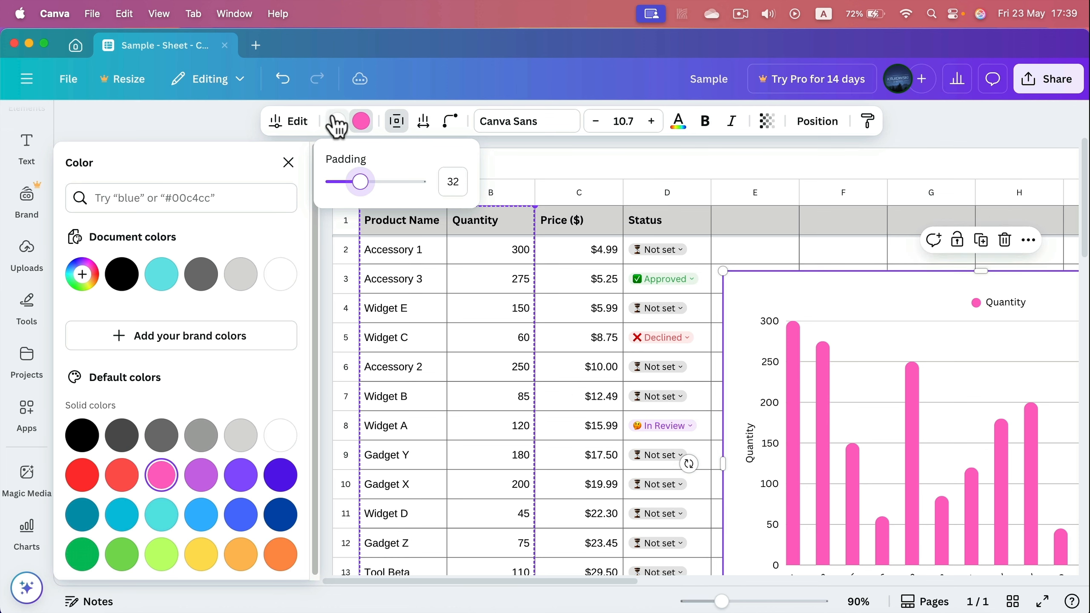
{"action": "left_click", "coordinate": [337, 121]}
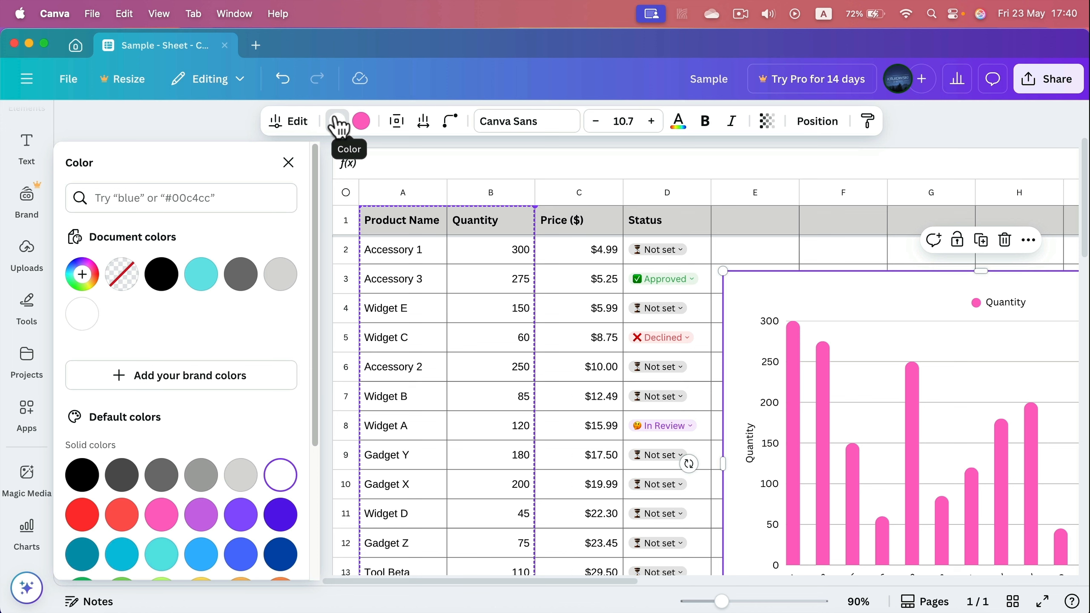
{"action": "left_click", "coordinate": [122, 277]}
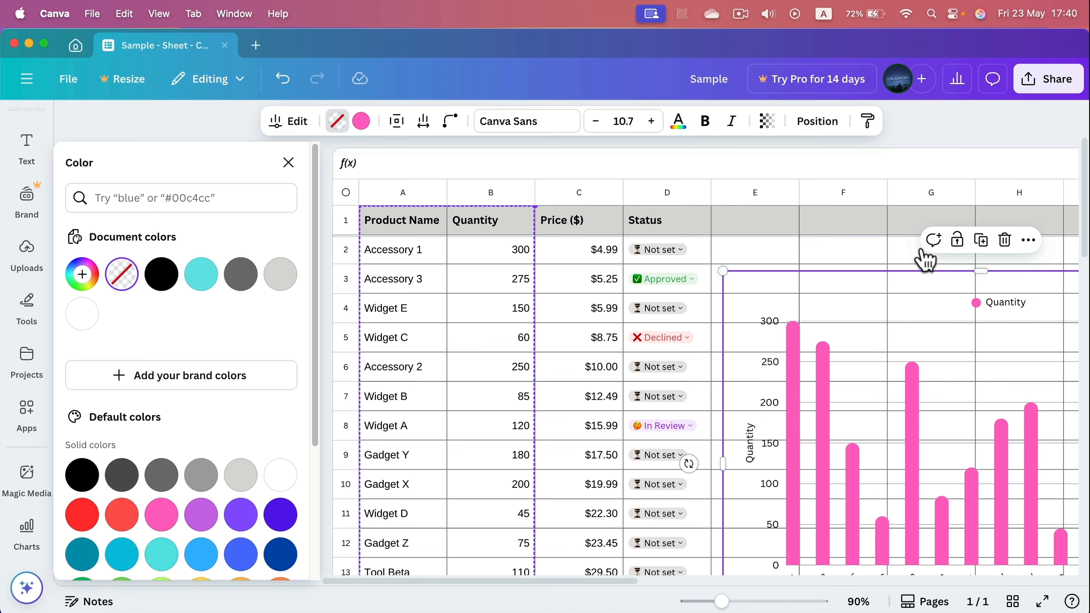
- Change the chart type to Stacked bar chart and color its bars by Product Name
{"action": "left_click", "coordinate": [288, 121]}
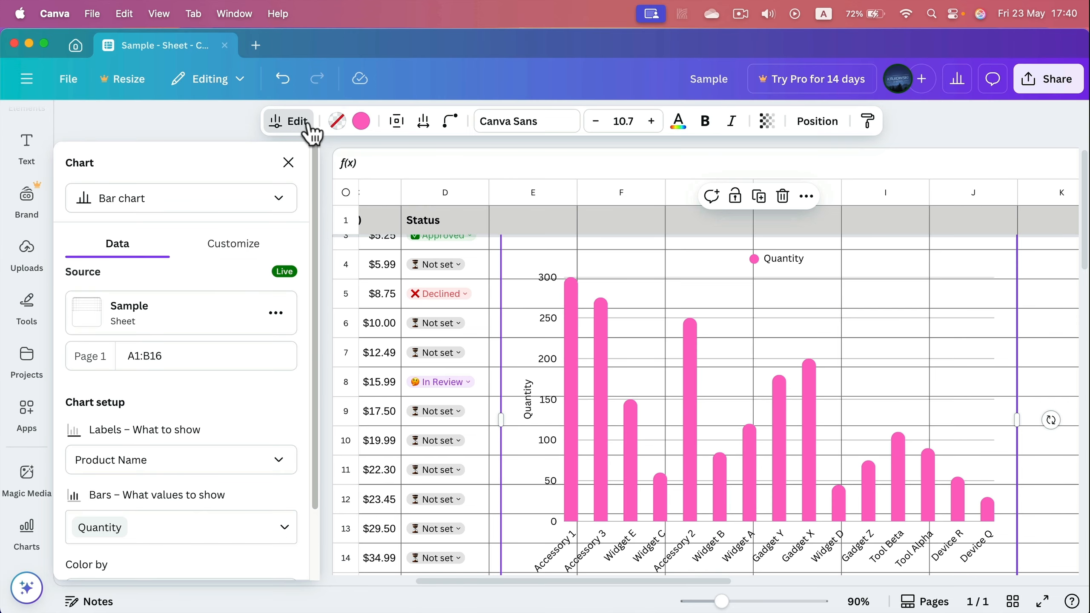
{"action": "left_click", "coordinate": [284, 200]}
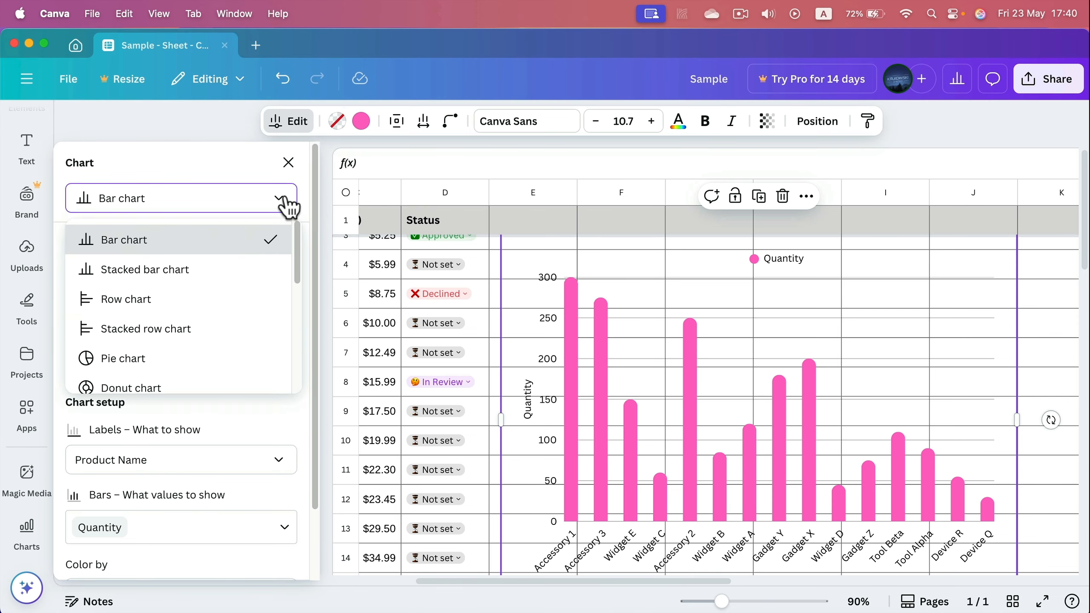
{"action": "left_click", "coordinate": [222, 283]}
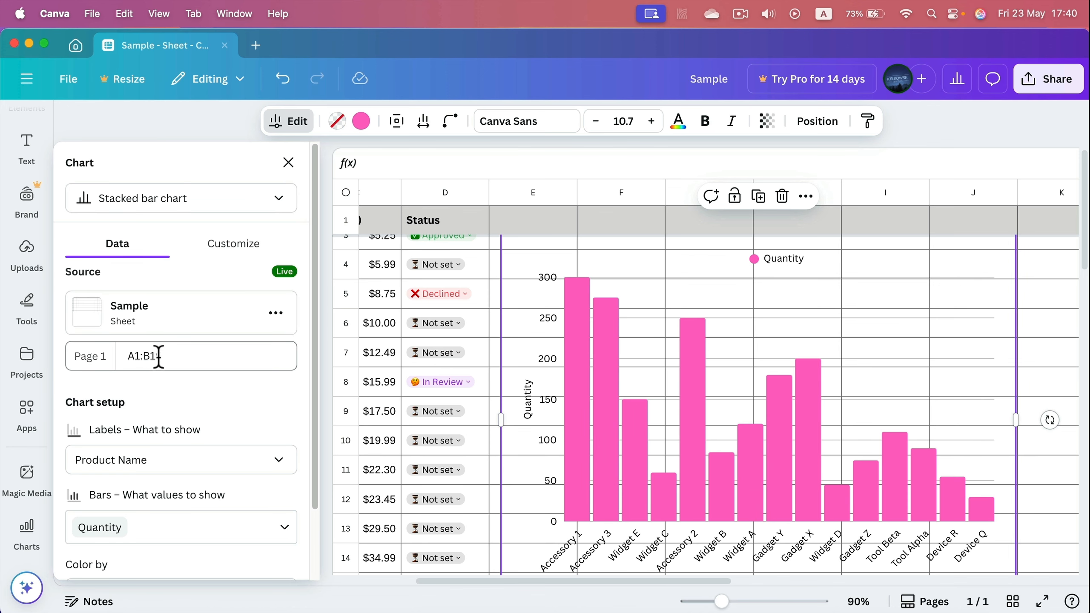
{"action": "scroll", "coordinate": [246, 520], "scroll_direction": "down", "scroll_amount": 2}
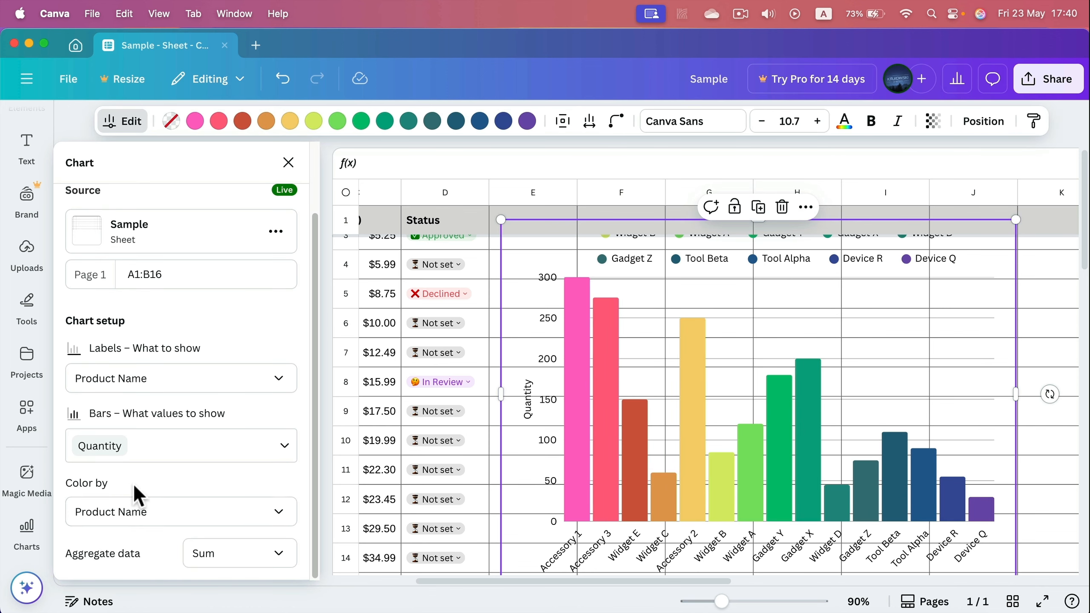
{"action": "left_click", "coordinate": [134, 511]}
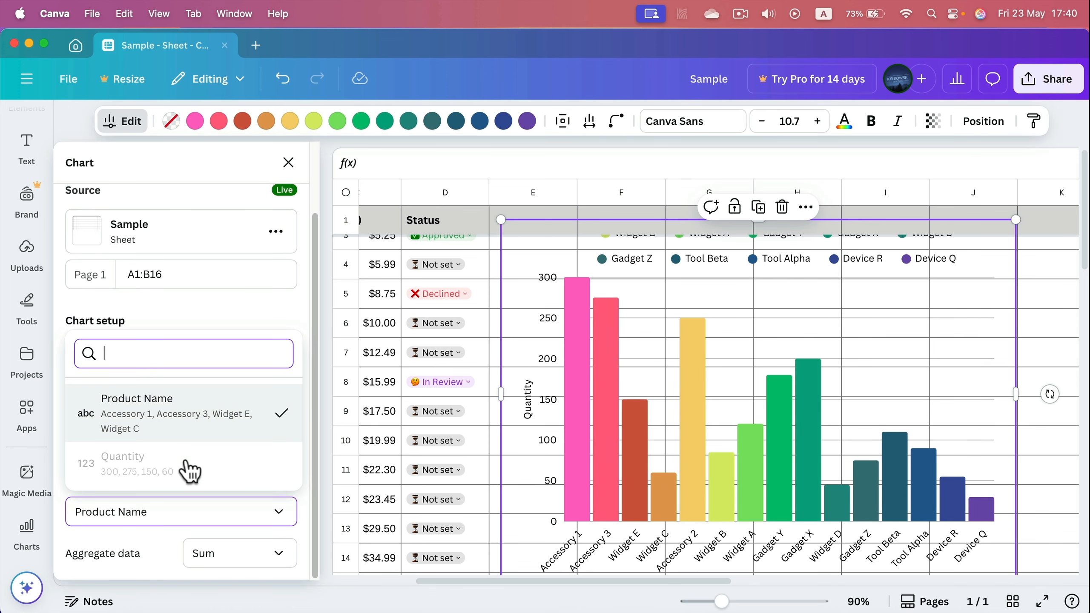
{"action": "left_click", "coordinate": [258, 325]}
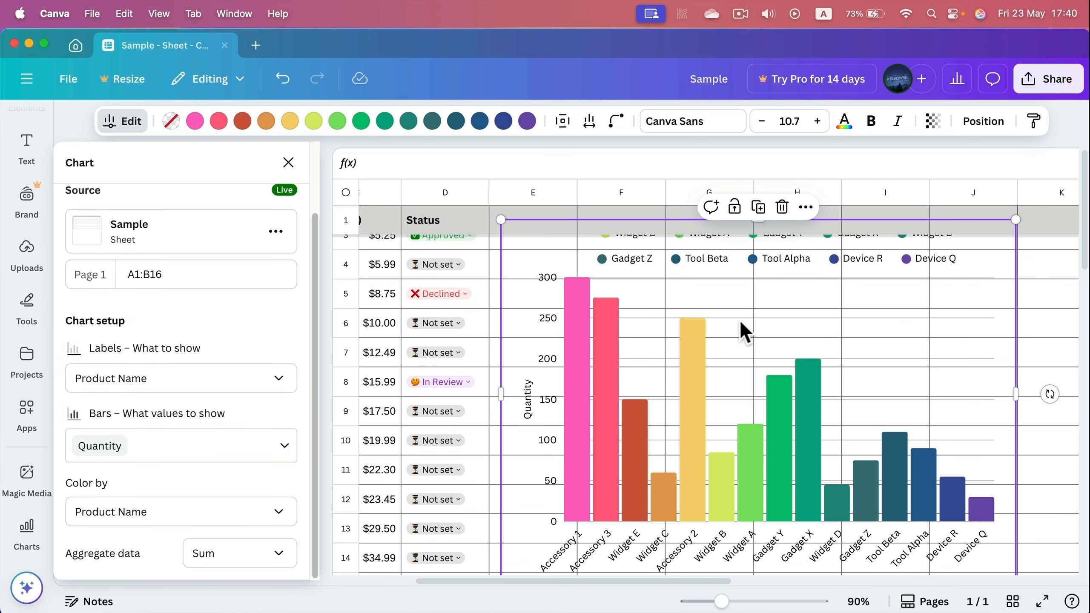
- Examine the stacked bar chart's legend, product bars and axis labels
{"action": "left_click", "coordinate": [812, 418]}
{"action": "scroll", "coordinate": [814, 416], "scroll_direction": "up", "scroll_amount": 2}
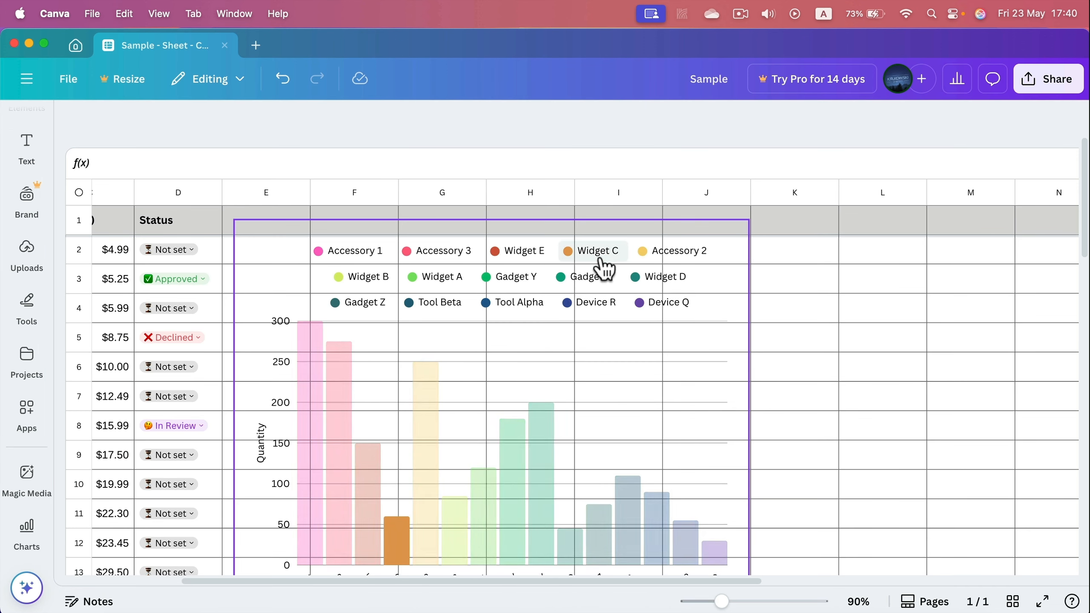
{"action": "scroll", "coordinate": [498, 443], "scroll_direction": "down", "scroll_amount": 3}
{"action": "scroll", "coordinate": [472, 434], "scroll_direction": "up", "scroll_amount": 1}
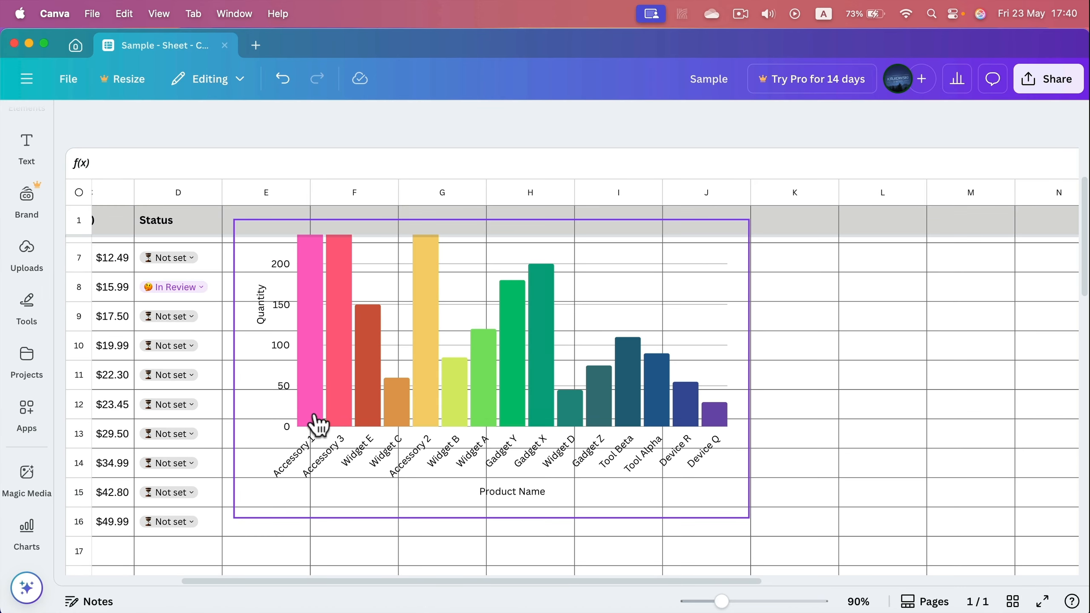
{"action": "scroll", "coordinate": [343, 423], "scroll_direction": "up", "scroll_amount": 2}
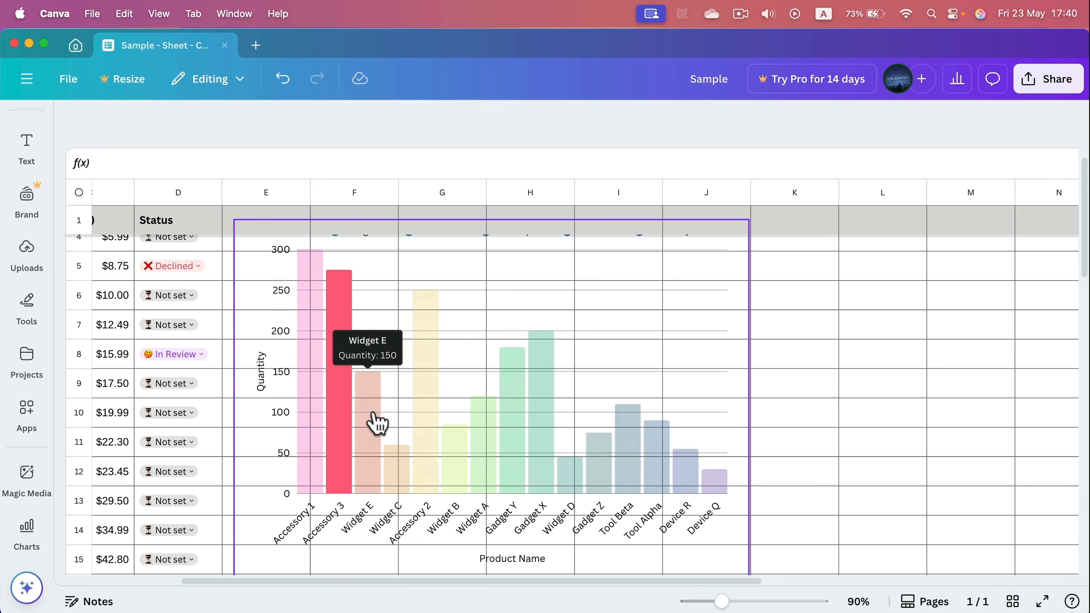
{"action": "left_click", "coordinate": [429, 329]}
{"action": "scroll", "coordinate": [429, 330], "scroll_direction": "up", "scroll_amount": 2}
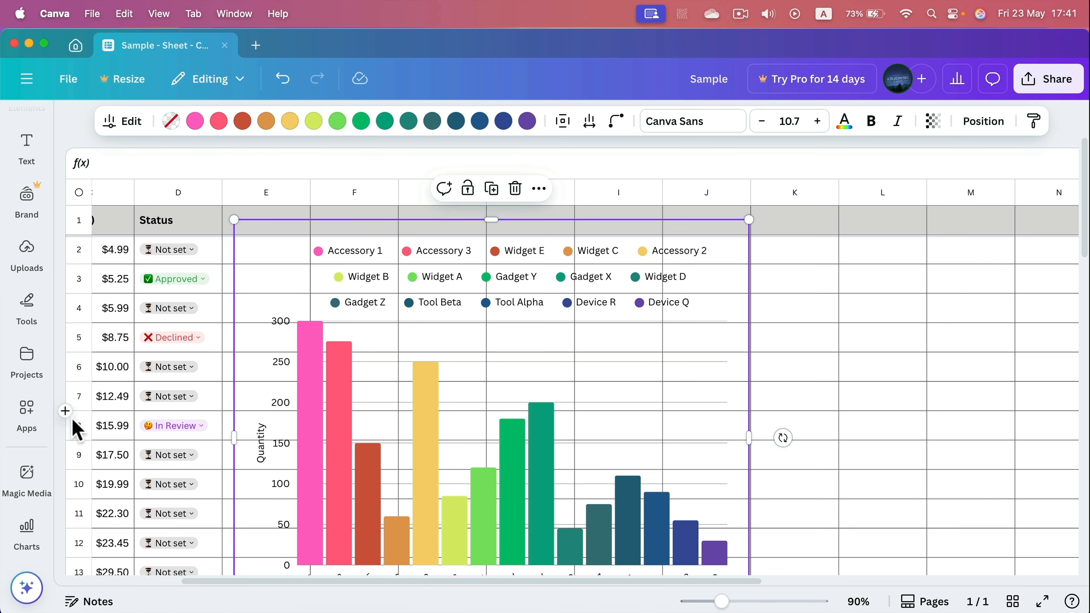
- Set the chart's data aggregation to None, trying Average in between
{"action": "left_click", "coordinate": [126, 122]}
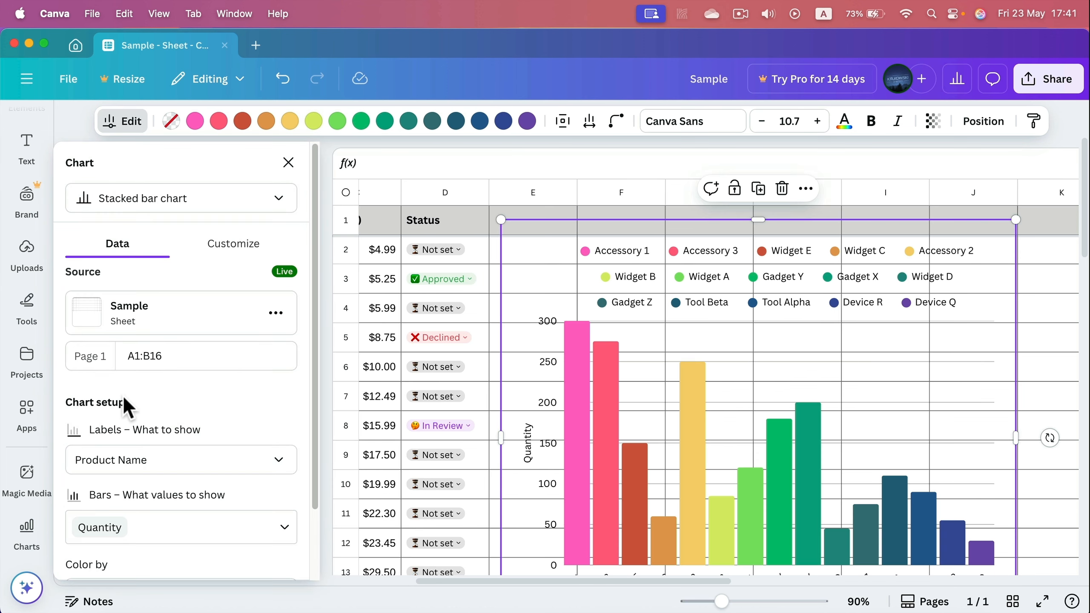
{"action": "scroll", "coordinate": [129, 419], "scroll_direction": "down", "scroll_amount": 2}
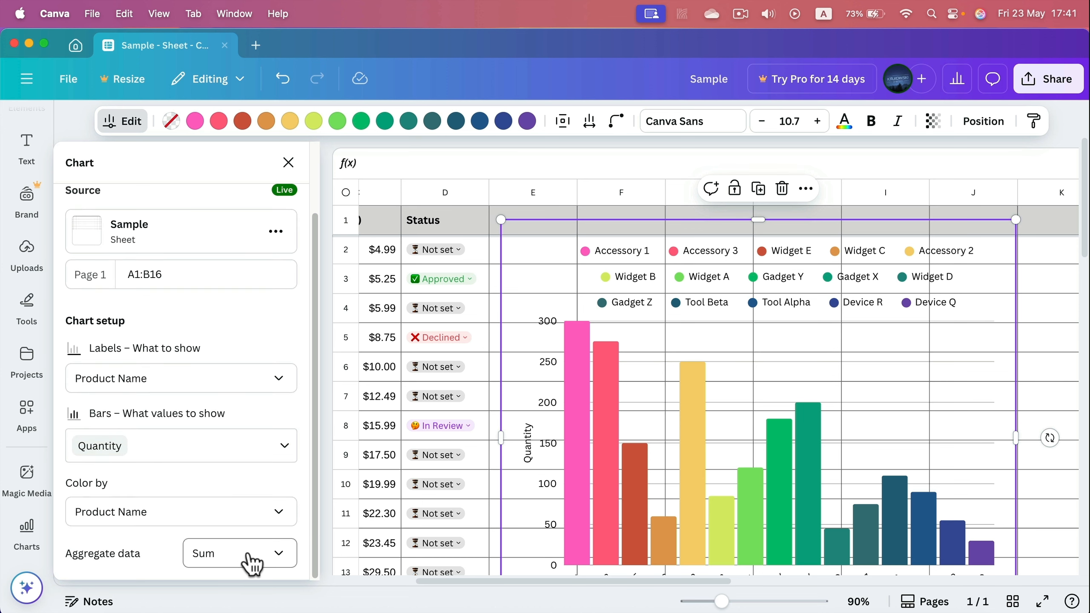
{"action": "left_click", "coordinate": [281, 556]}
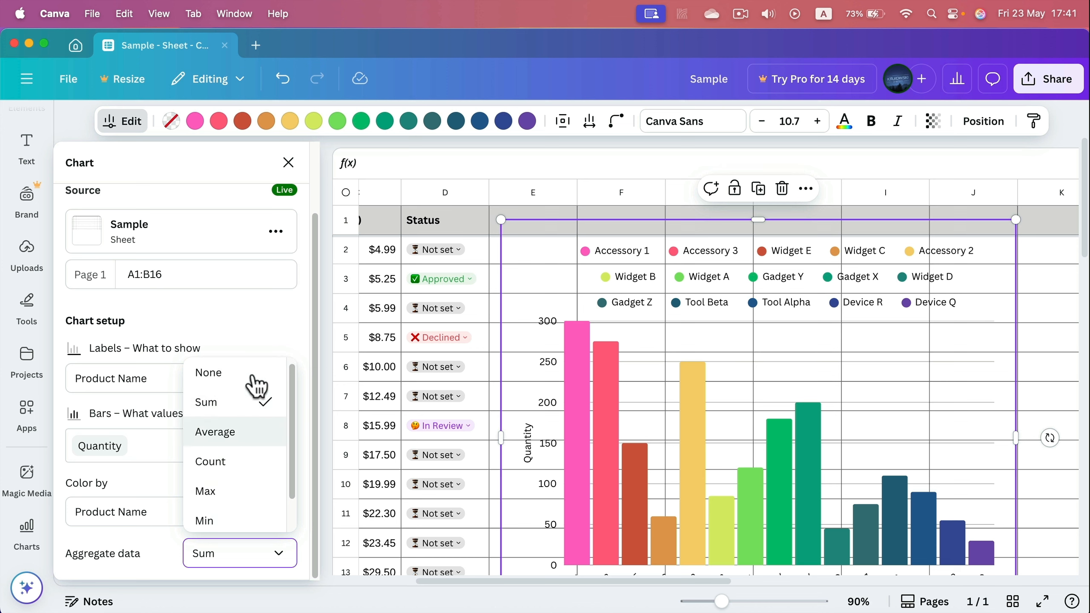
{"action": "left_click", "coordinate": [237, 435]}
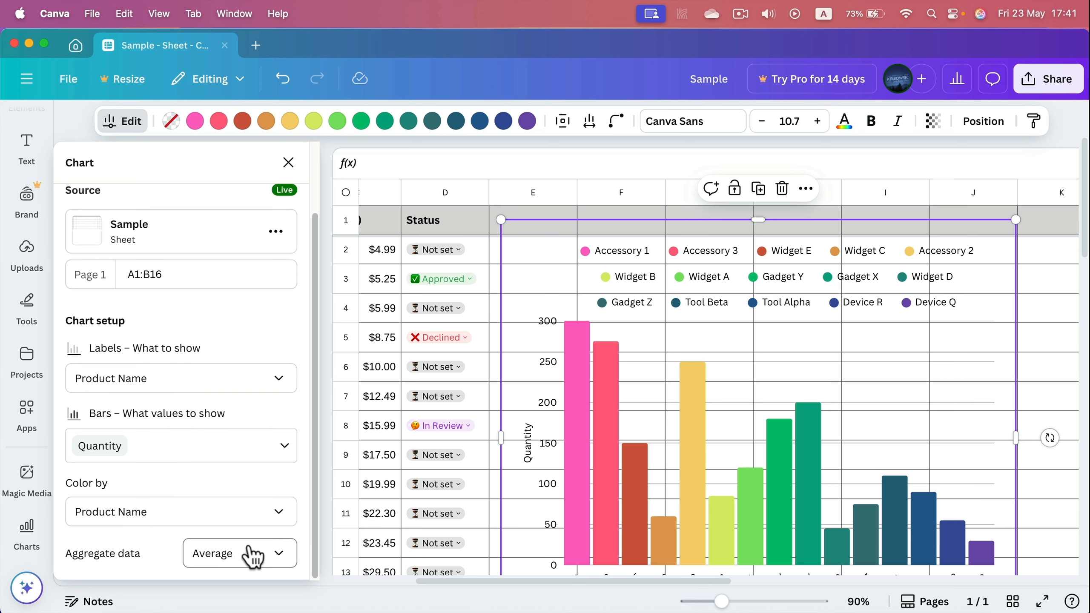
{"action": "left_click", "coordinate": [256, 566]}
{"action": "left_click", "coordinate": [271, 373]}
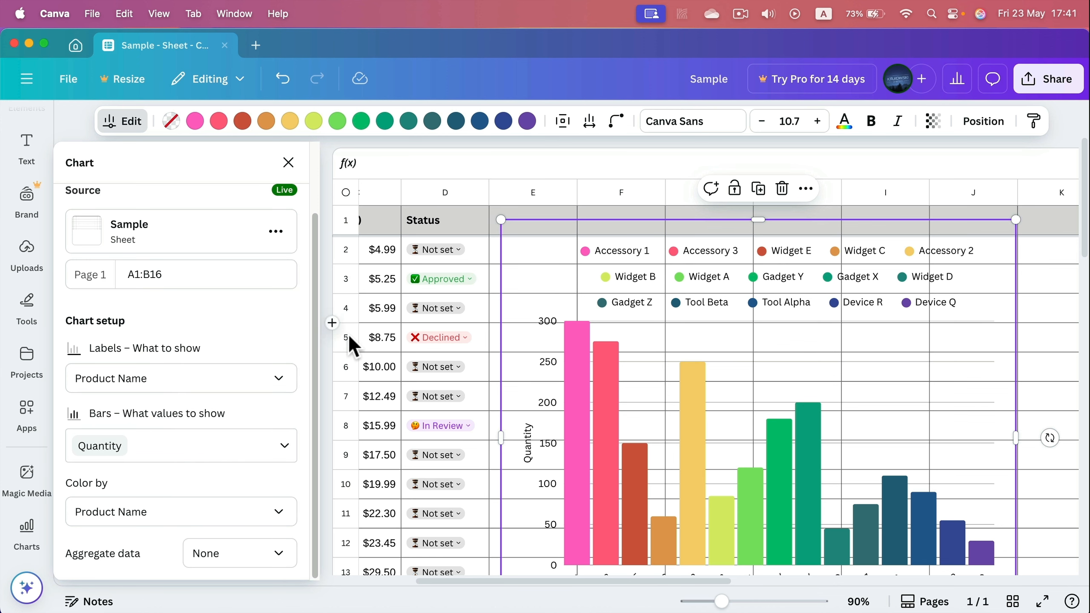
- Lock the chart, try interacting with it and its Widget A legend entry, and unlock it again
{"action": "left_click", "coordinate": [734, 189]}
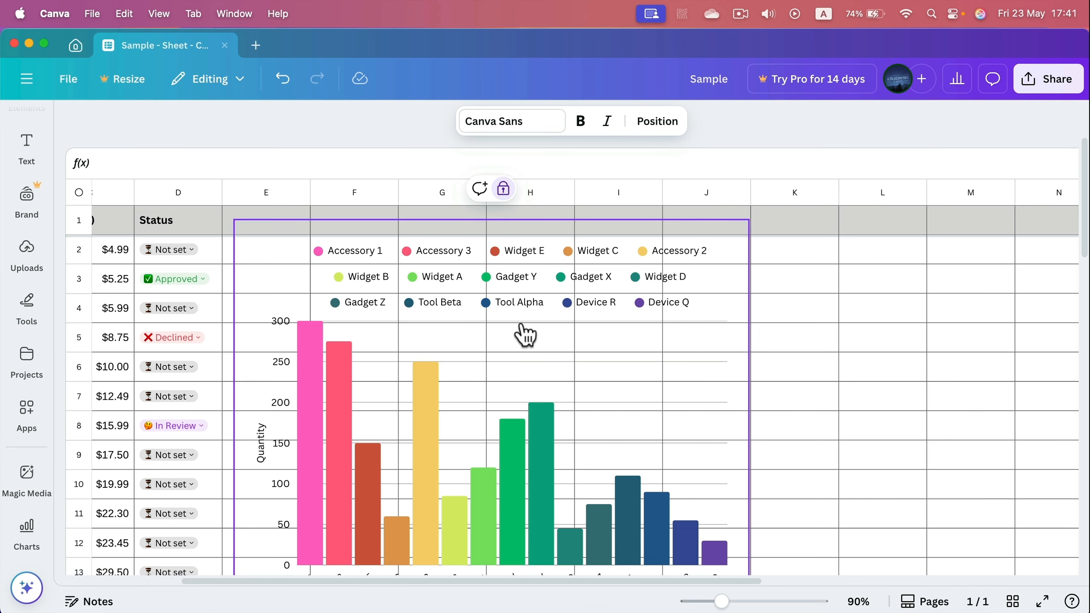
{"action": "left_click", "coordinate": [172, 279]}
{"action": "left_click", "coordinate": [401, 356]}
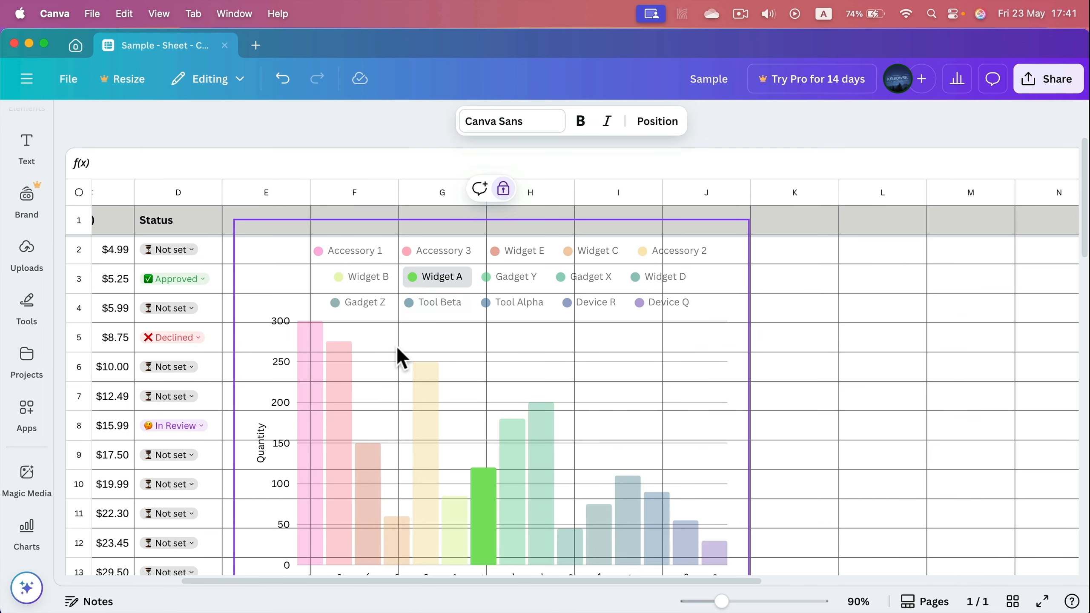
{"action": "left_click", "coordinate": [793, 313]}
{"action": "left_click", "coordinate": [745, 309]}
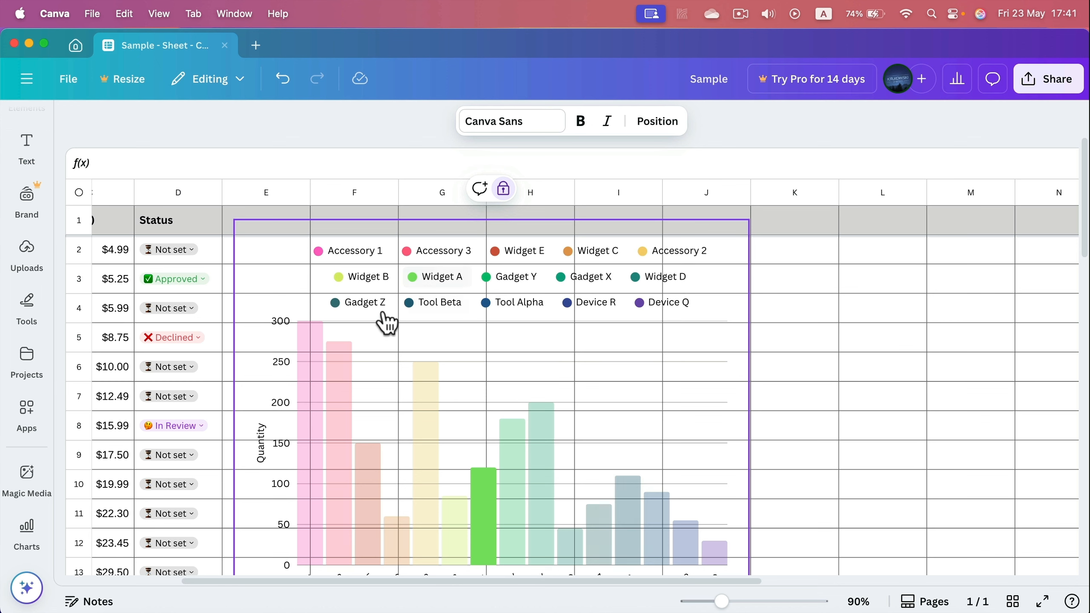
{"action": "left_click", "coordinate": [503, 188]}
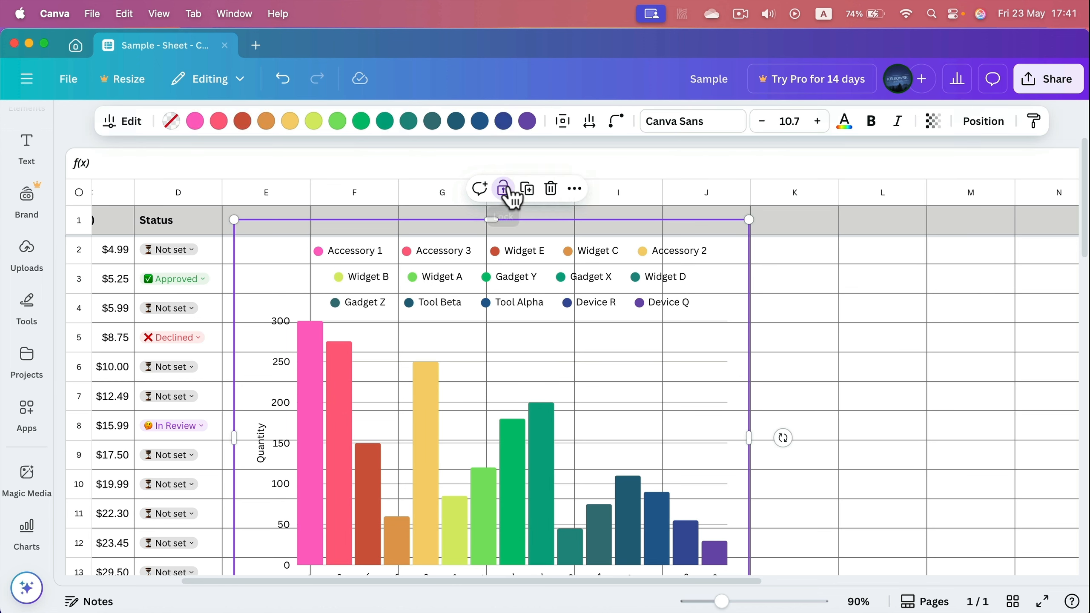
{"action": "left_click", "coordinate": [791, 267]}
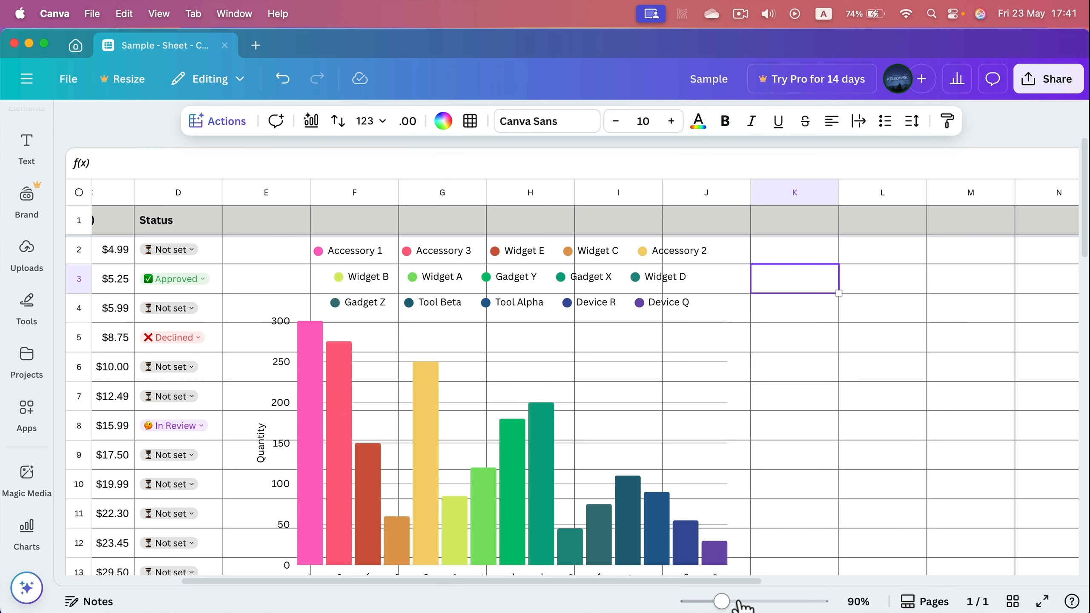
- Preview the Magic Charts types, including Funnel and Bar, for the product and quantity range A1:B14
{"action": "left_click_drag", "start_coordinate": [678, 580], "coordinate": [149, 260]}
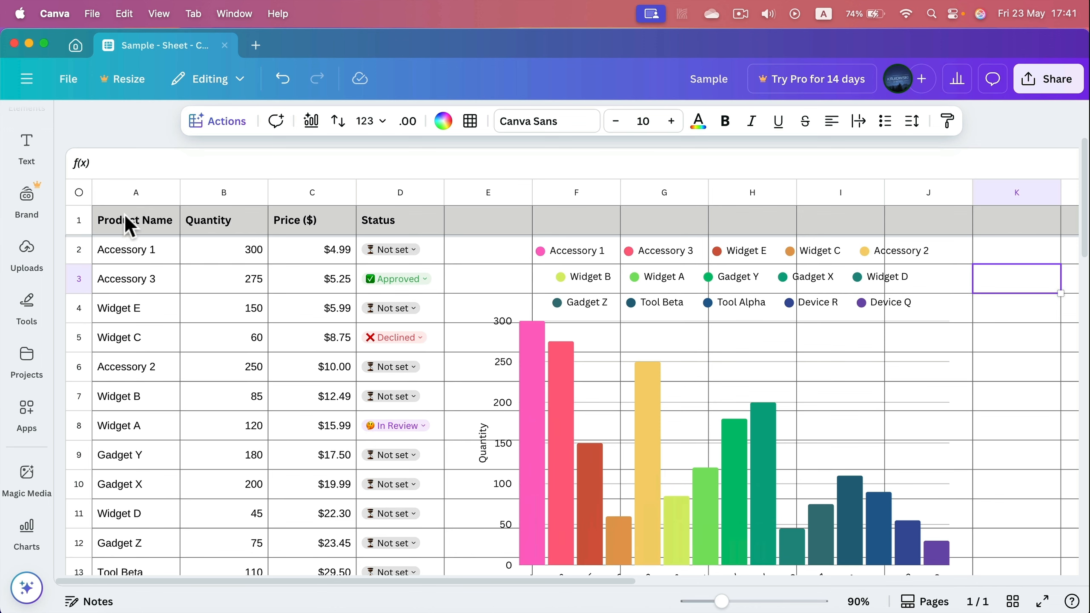
{"action": "left_click_drag", "start_coordinate": [129, 223], "coordinate": [253, 516]}
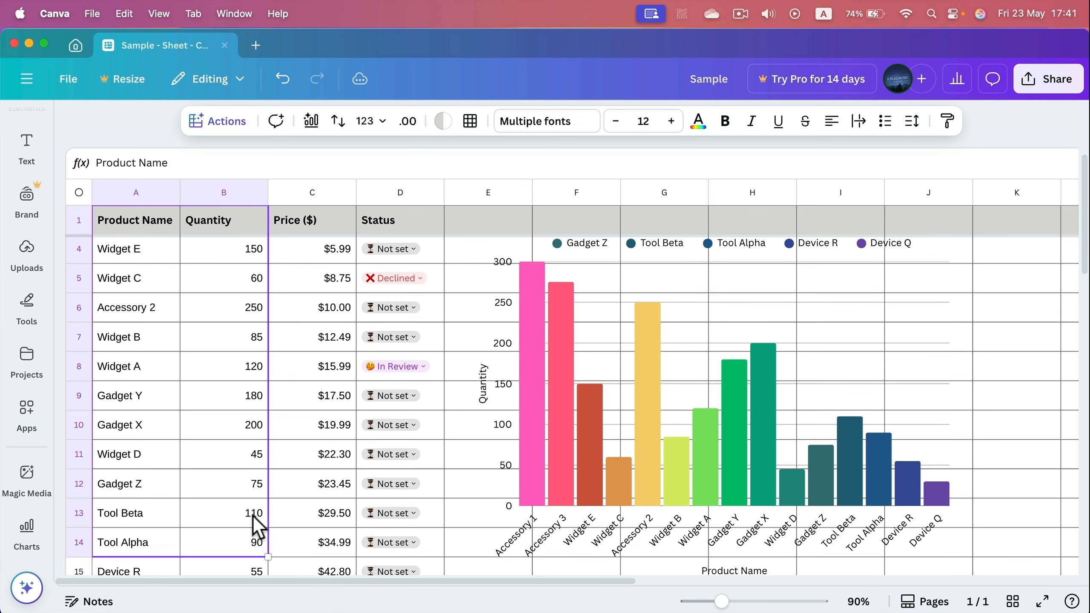
{"action": "scroll", "coordinate": [254, 520], "scroll_direction": "down", "scroll_amount": 1}
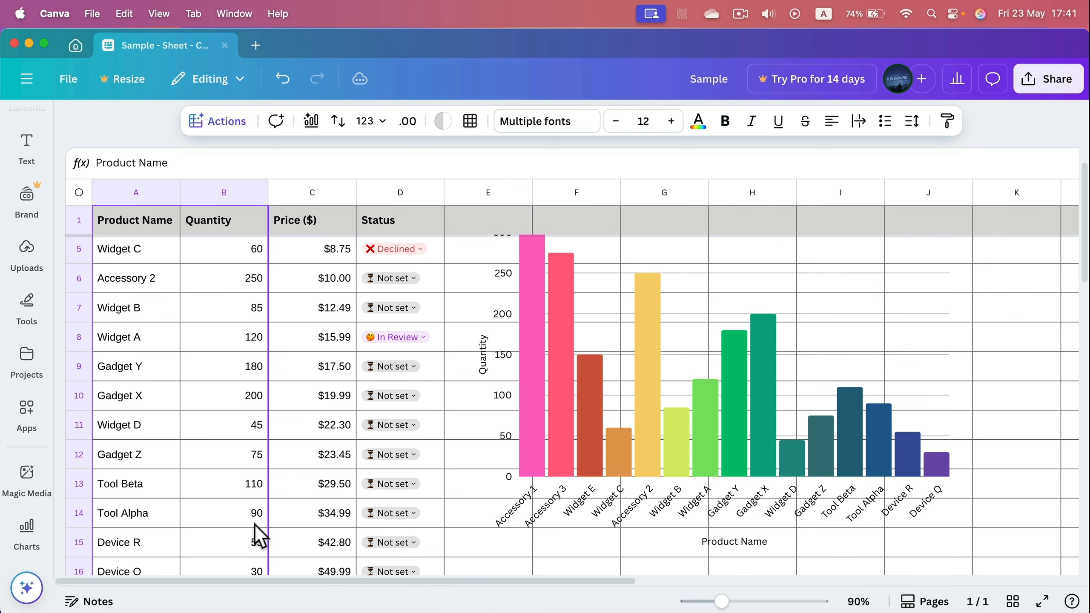
{"action": "left_click", "coordinate": [310, 122]}
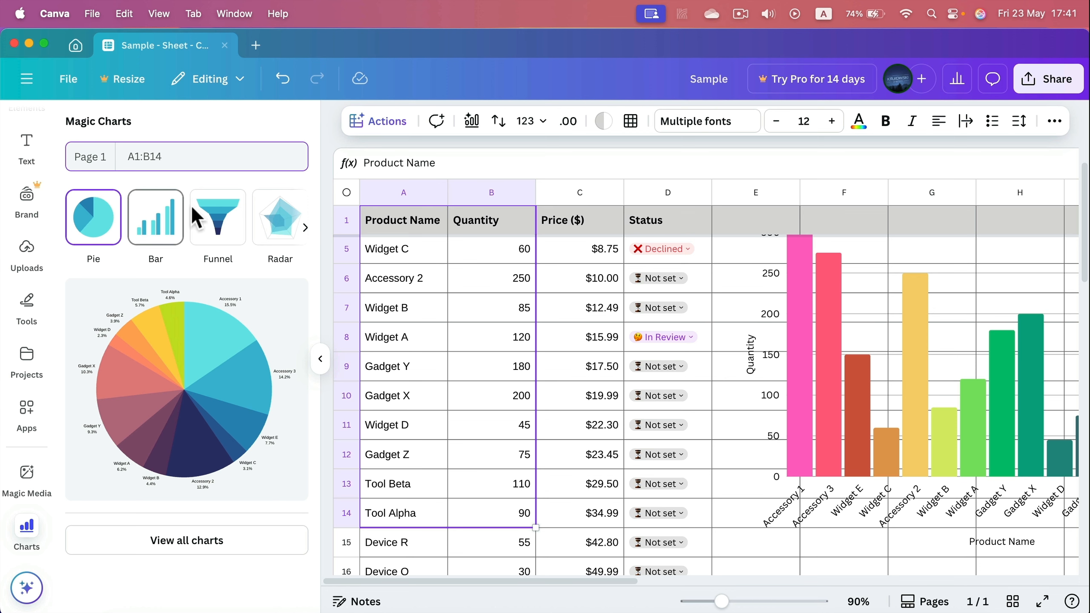
{"action": "left_click", "coordinate": [218, 216]}
{"action": "left_click", "coordinate": [136, 231]}
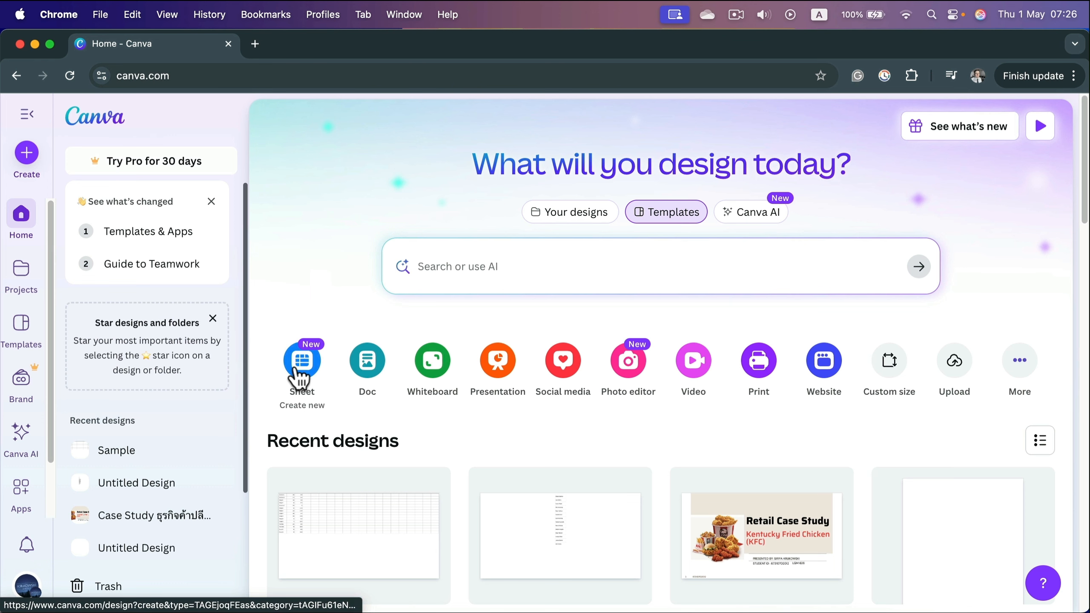
- Create a new blank sheet, collapse its template suggestions and select all of its cells
{"action": "left_click", "coordinate": [298, 372]}
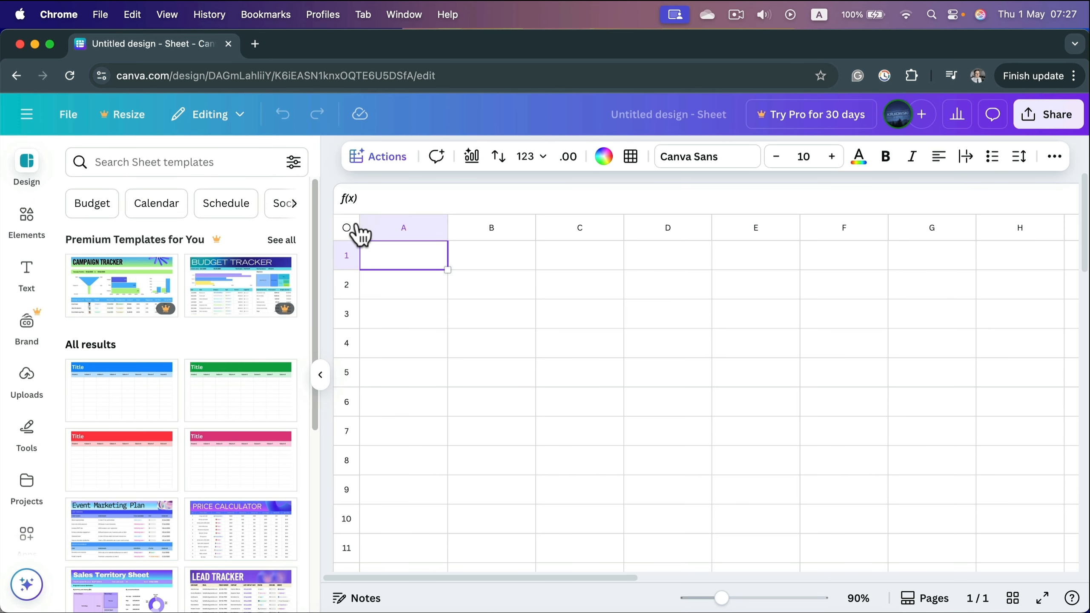
{"action": "left_click", "coordinate": [323, 378]}
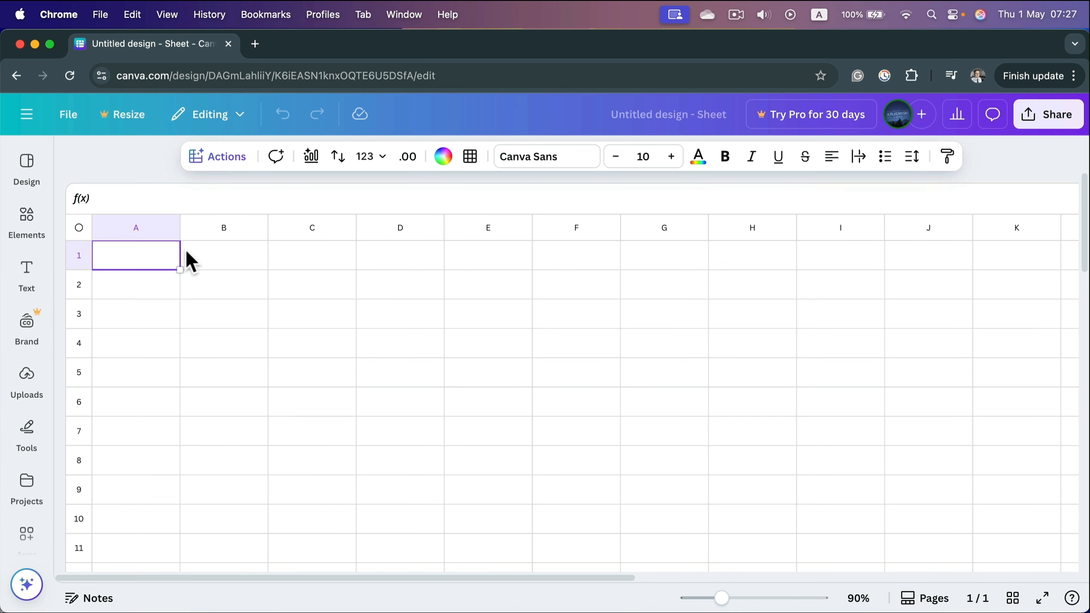
{"action": "left_click", "coordinate": [79, 227]}
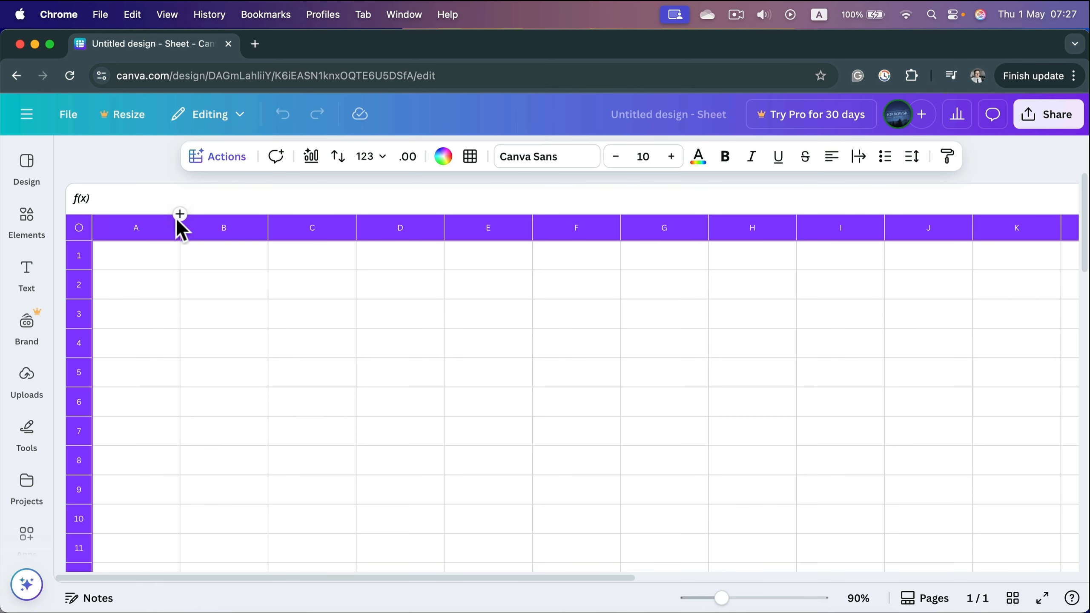
- Resize all columns and rows of the blank sheet so that every cell becomes a small square
{"action": "left_click_drag", "start_coordinate": [177, 227], "coordinate": [131, 226]}
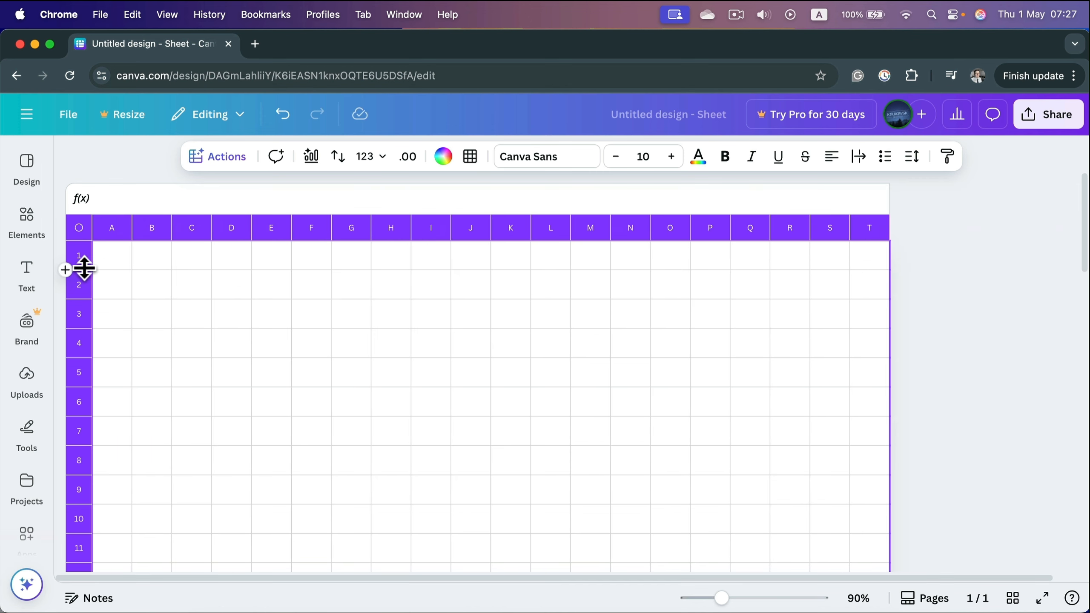
{"action": "left_click_drag", "start_coordinate": [84, 269], "coordinate": [83, 277]}
{"action": "left_click", "coordinate": [105, 274]}
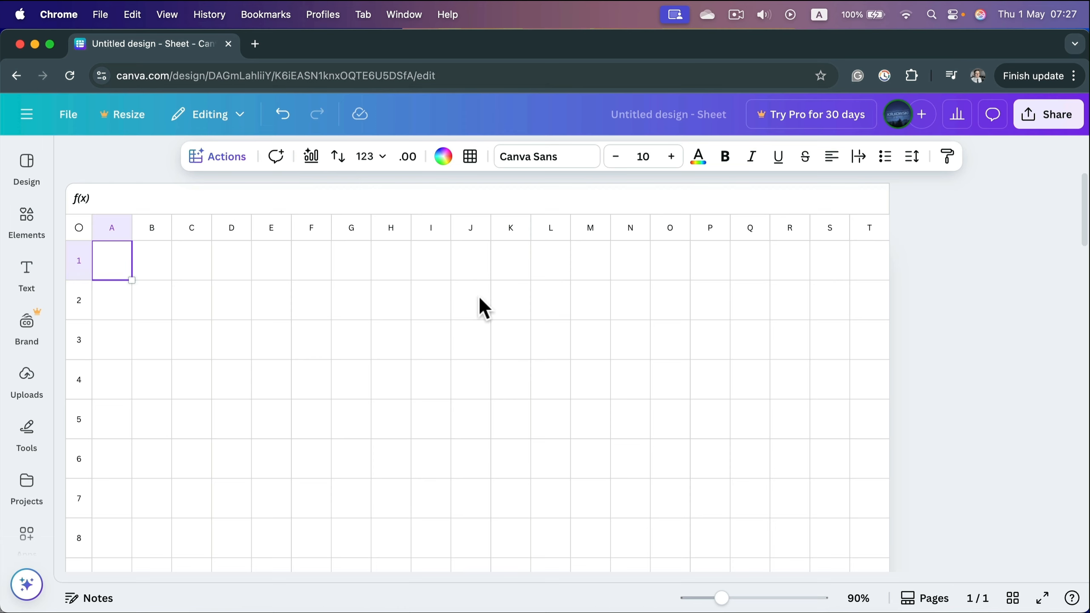
- Fill cells I2:J2, H3, G4:G5 and F6 with black to start the stepped outline of a pixel drawing
{"action": "left_click", "coordinate": [452, 311]}
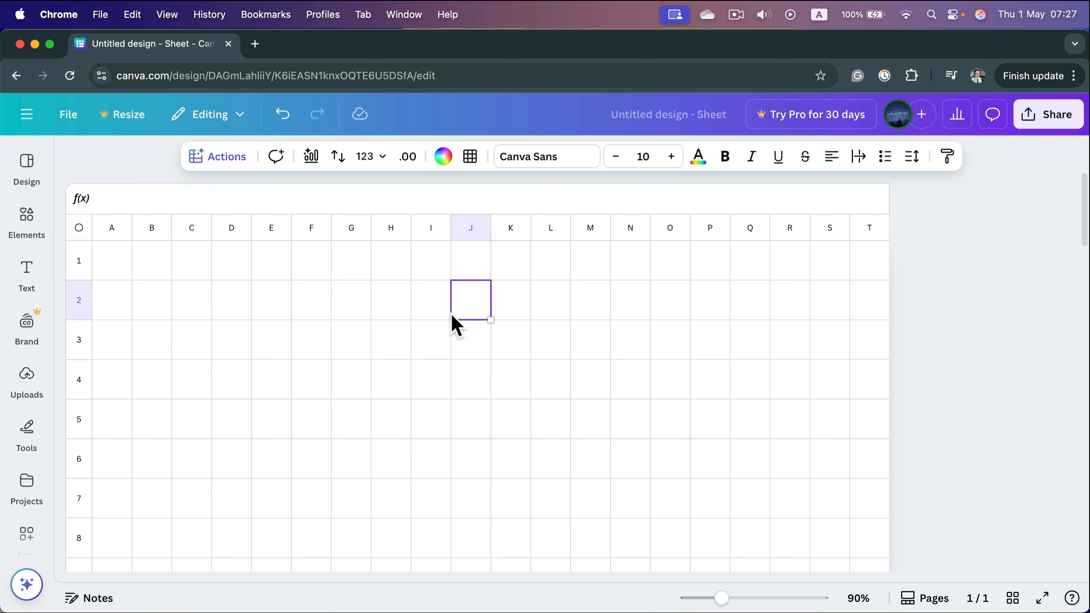
{"action": "mouse_move", "coordinate": [447, 312]}
{"action": "left_mouse_down"}
{"action": "mouse_move", "coordinate": [513, 311]}
{"action": "mouse_move", "coordinate": [459, 306]}
{"action": "left_mouse_up"}
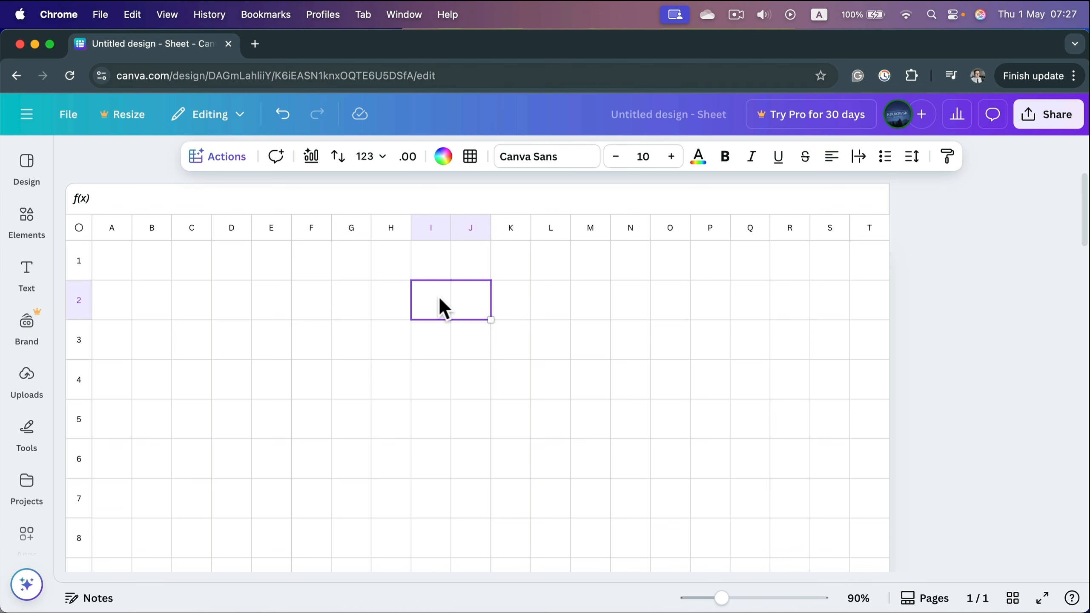
{"action": "left_click", "coordinate": [443, 158]}
{"action": "left_click", "coordinate": [82, 470]}
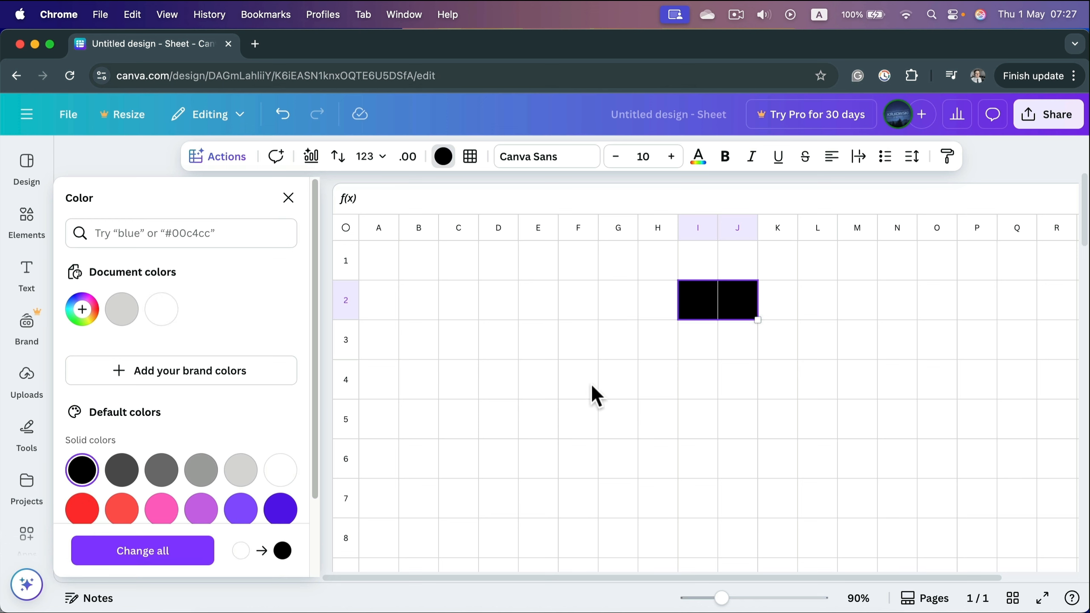
{"action": "left_click", "coordinate": [652, 339]}
{"action": "left_click", "coordinate": [81, 470]}
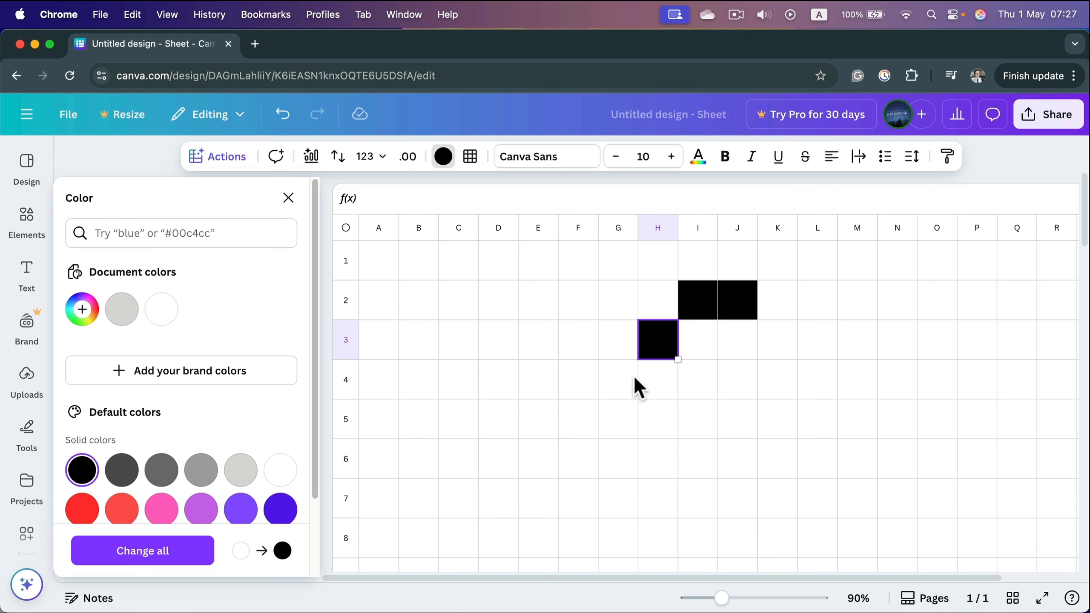
{"action": "left_click_drag", "start_coordinate": [614, 385], "coordinate": [618, 418]}
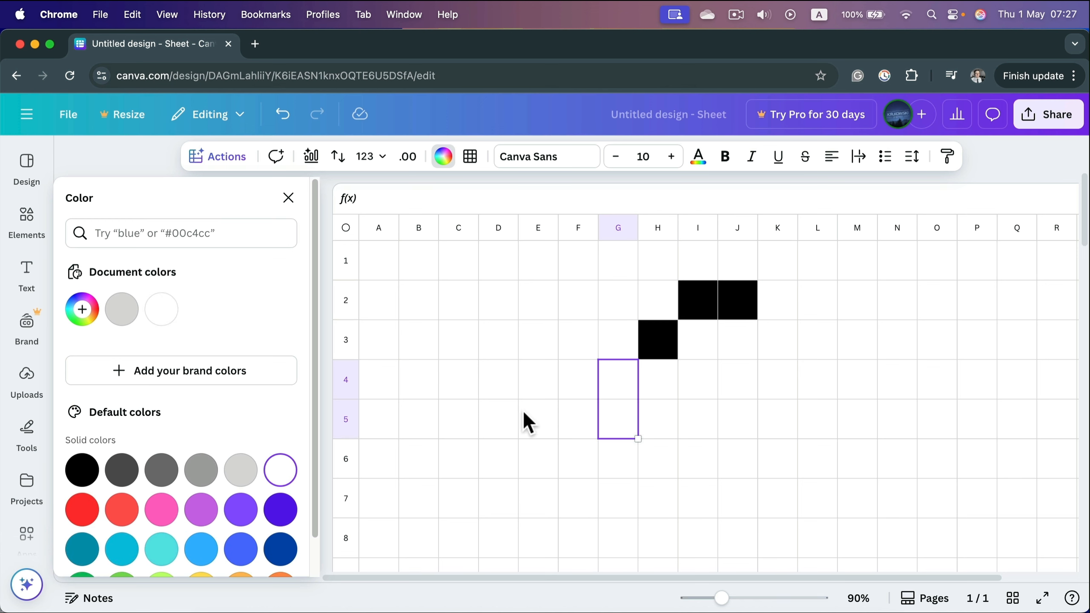
{"action": "left_click", "coordinate": [82, 479]}
{"action": "left_click", "coordinate": [578, 459]}
{"action": "left_click", "coordinate": [82, 479]}
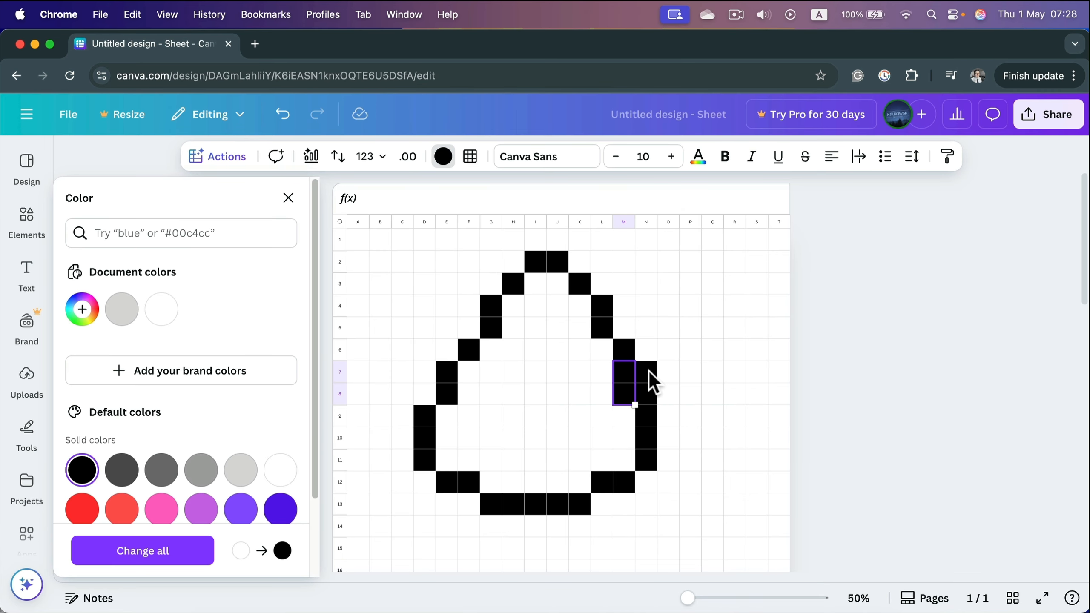
- Fill the surplus cells of the doubled black outline in rows 7 and 8 with white
{"action": "left_click_drag", "start_coordinate": [649, 371], "coordinate": [649, 396]}
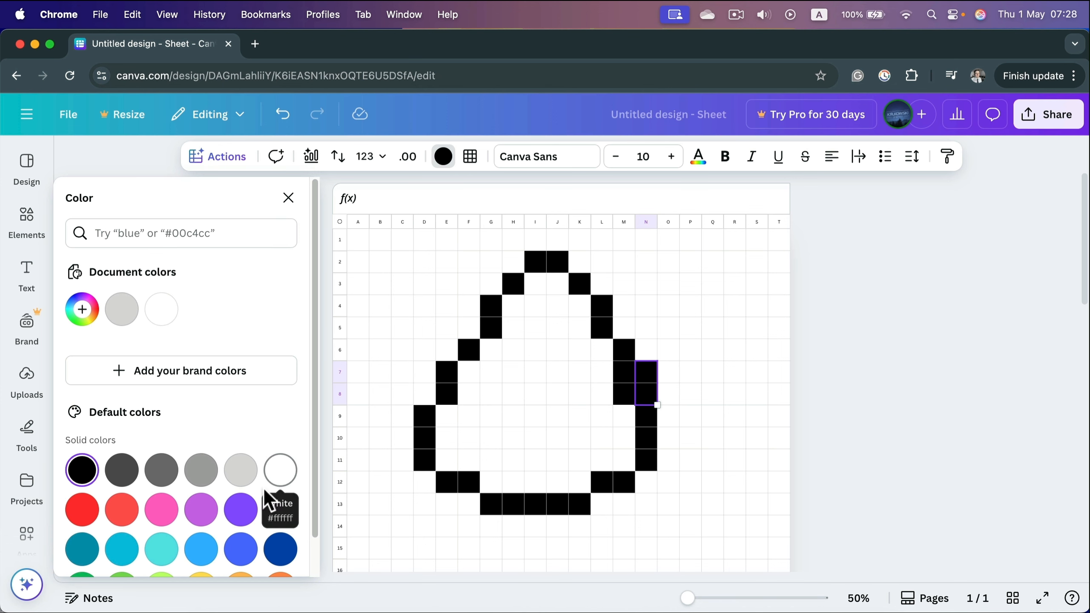
{"action": "left_click", "coordinate": [280, 470]}
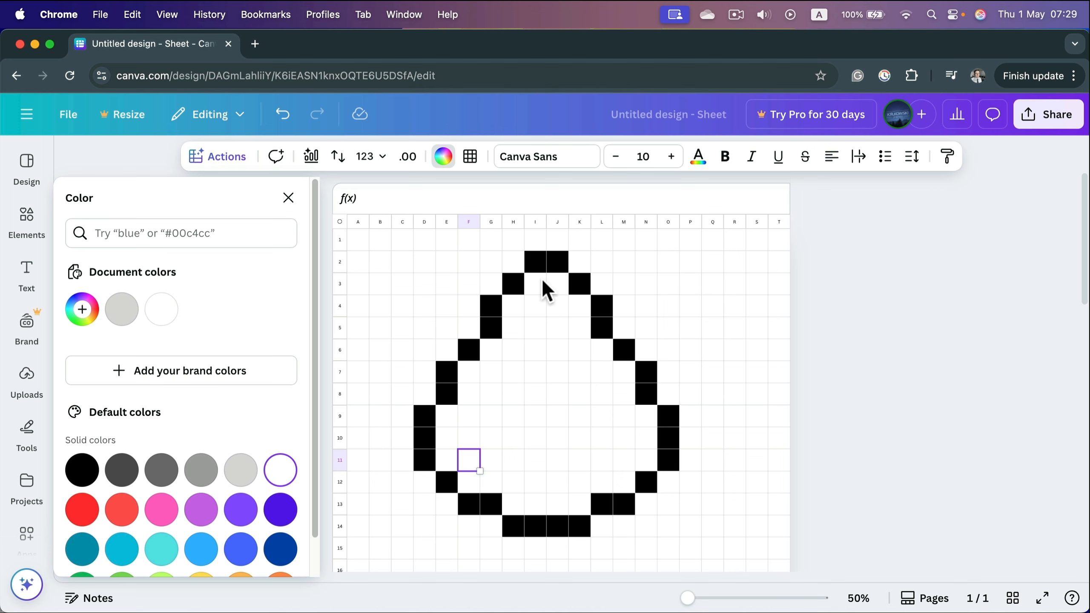
- Fill the range I3:K13 inside the outline with a custom pinkish red, #F75270
{"action": "scroll", "coordinate": [256, 438], "scroll_direction": "down", "scroll_amount": 2}
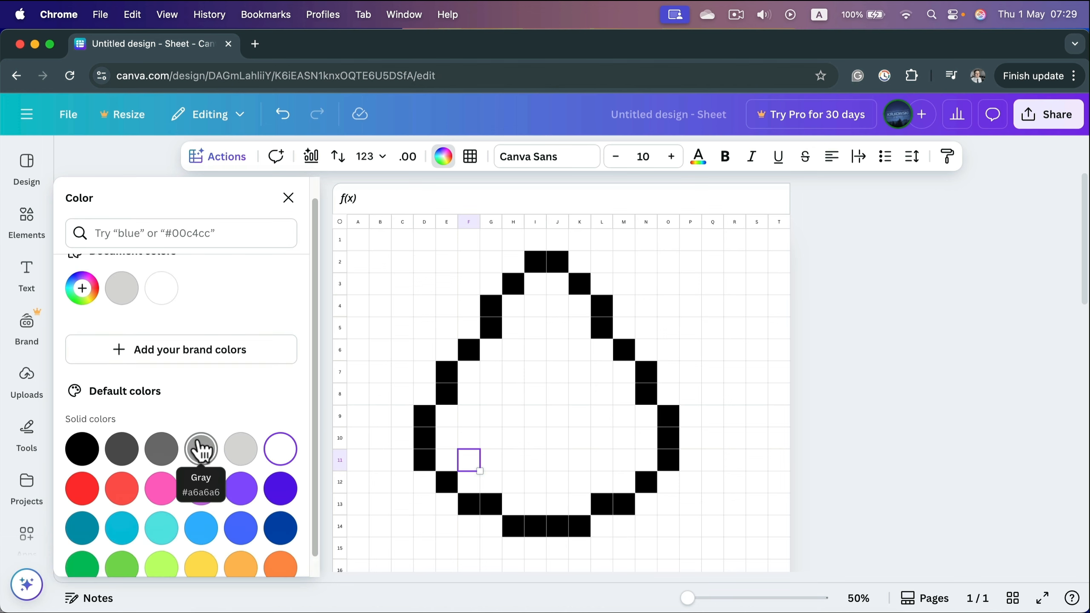
{"action": "left_click_drag", "start_coordinate": [540, 292], "coordinate": [582, 511]}
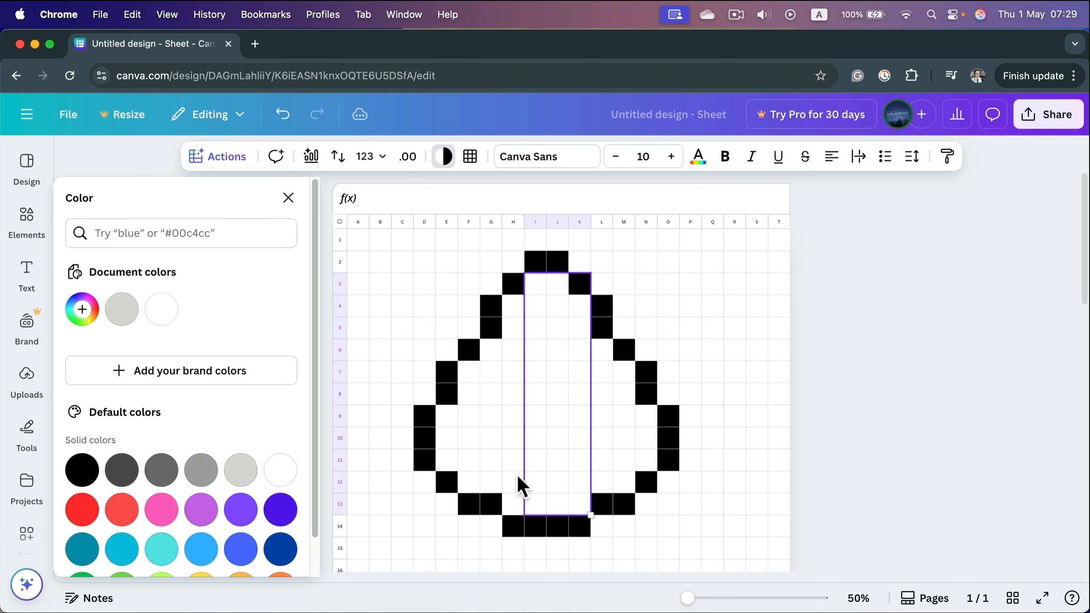
{"action": "left_click", "coordinate": [87, 312]}
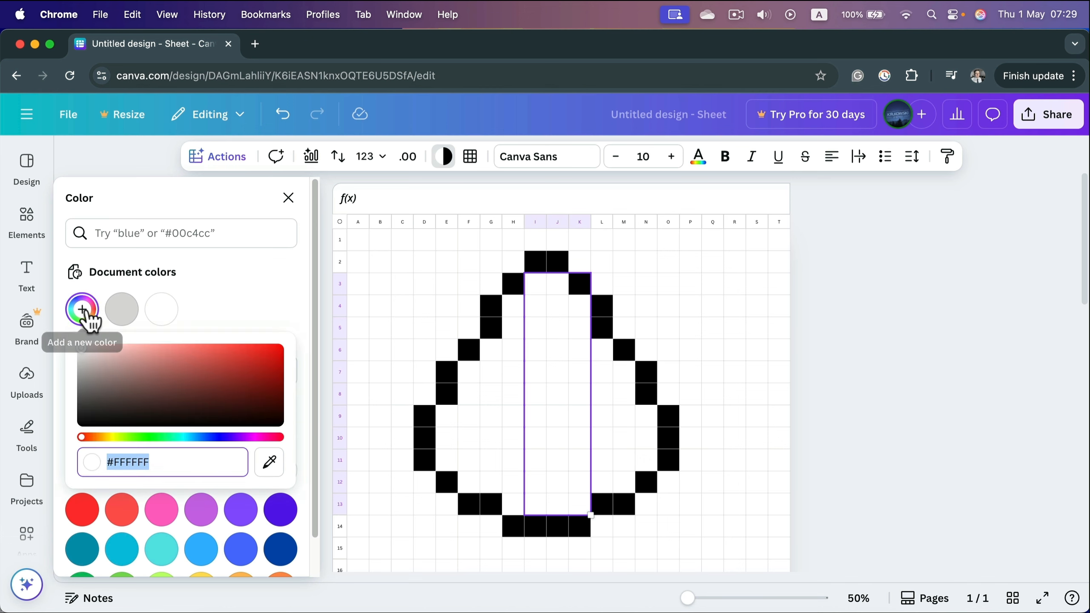
{"action": "left_click", "coordinate": [273, 437]}
{"action": "left_click_drag", "start_coordinate": [227, 369], "coordinate": [216, 348]}
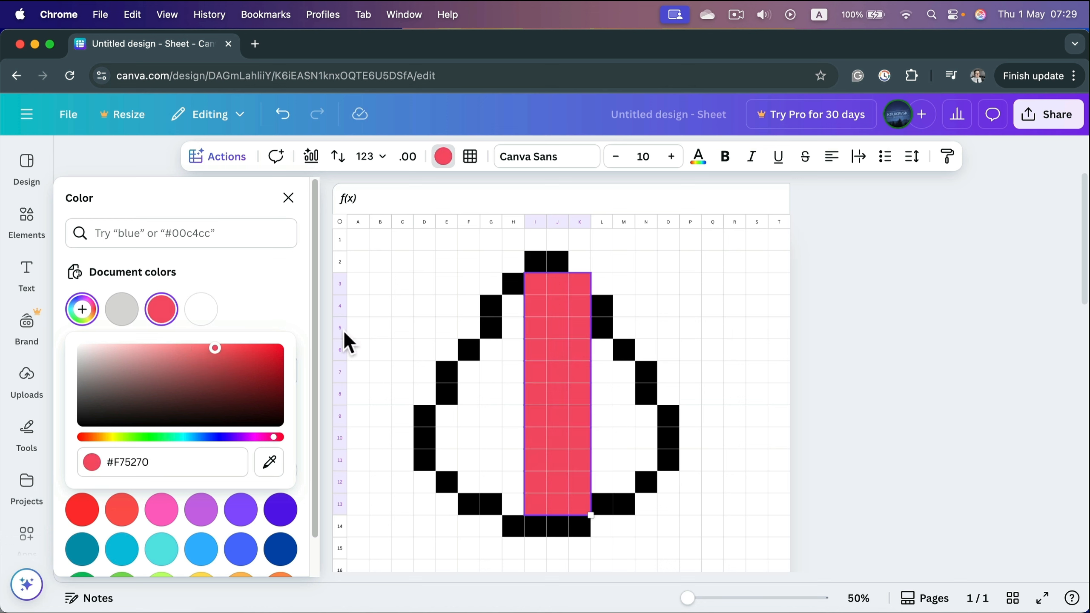
- Fill H4:H13 and G6:G12 with the same pinkish red, and select the adjoining column F cells inside the outline
{"action": "left_click_drag", "start_coordinate": [513, 307], "coordinate": [512, 504]}
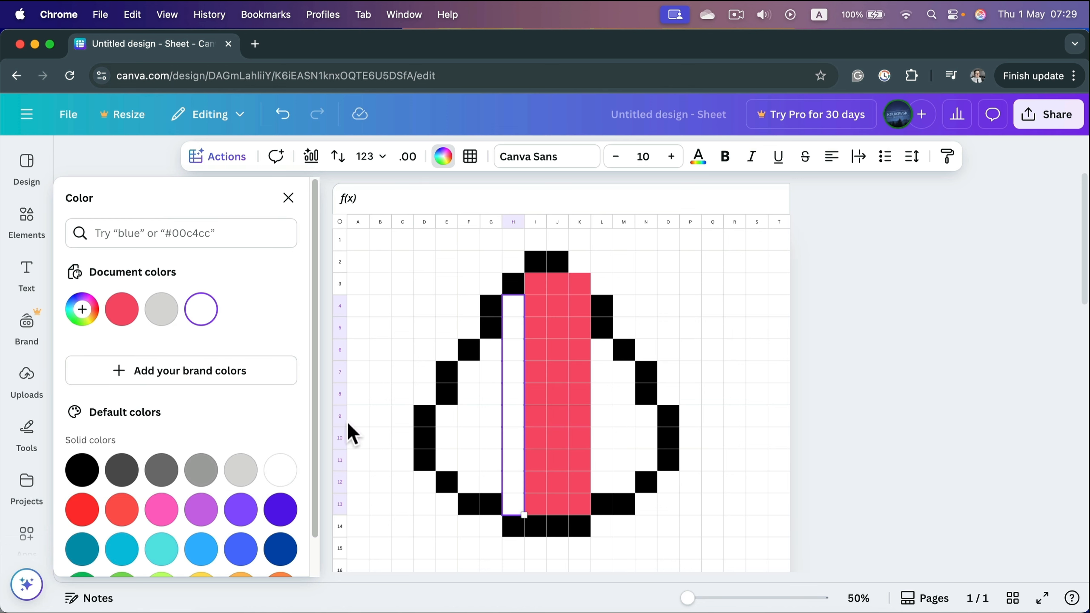
{"action": "left_click", "coordinate": [123, 309]}
{"action": "left_click_drag", "start_coordinate": [485, 356], "coordinate": [490, 479]}
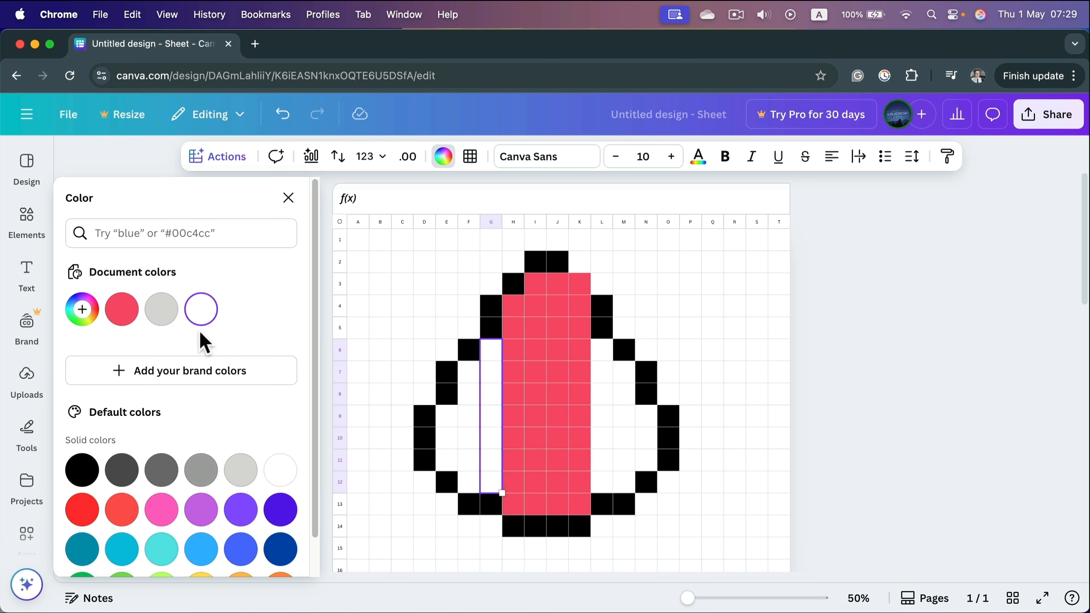
{"action": "left_click", "coordinate": [129, 310]}
{"action": "left_click_drag", "start_coordinate": [469, 372], "coordinate": [470, 472]}
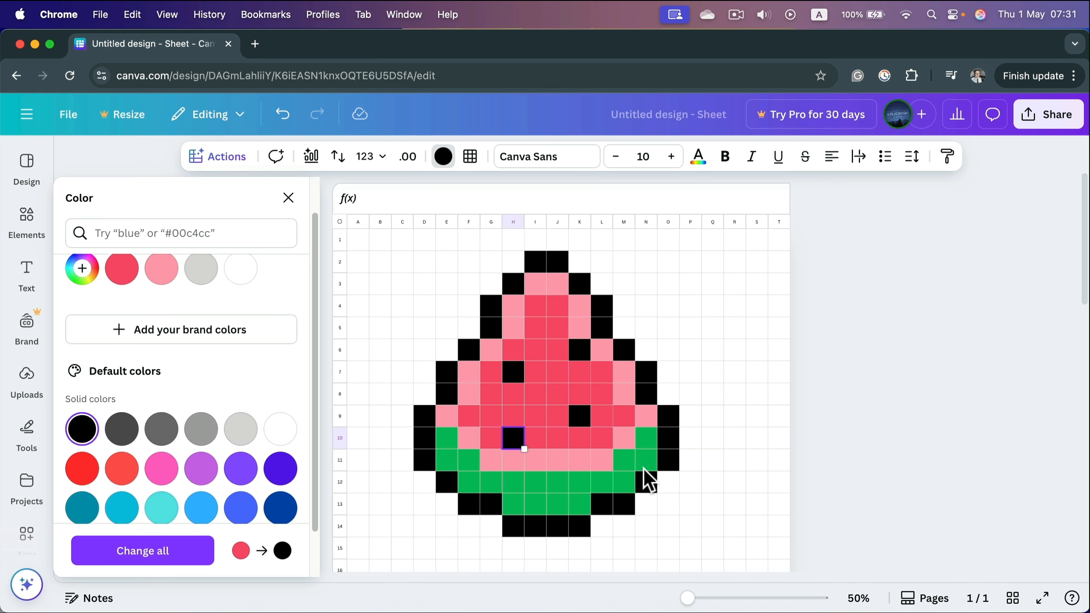
- Select the entire sheet and hide its gridlines around the watermelon pixel art
{"action": "left_click", "coordinate": [625, 303]}
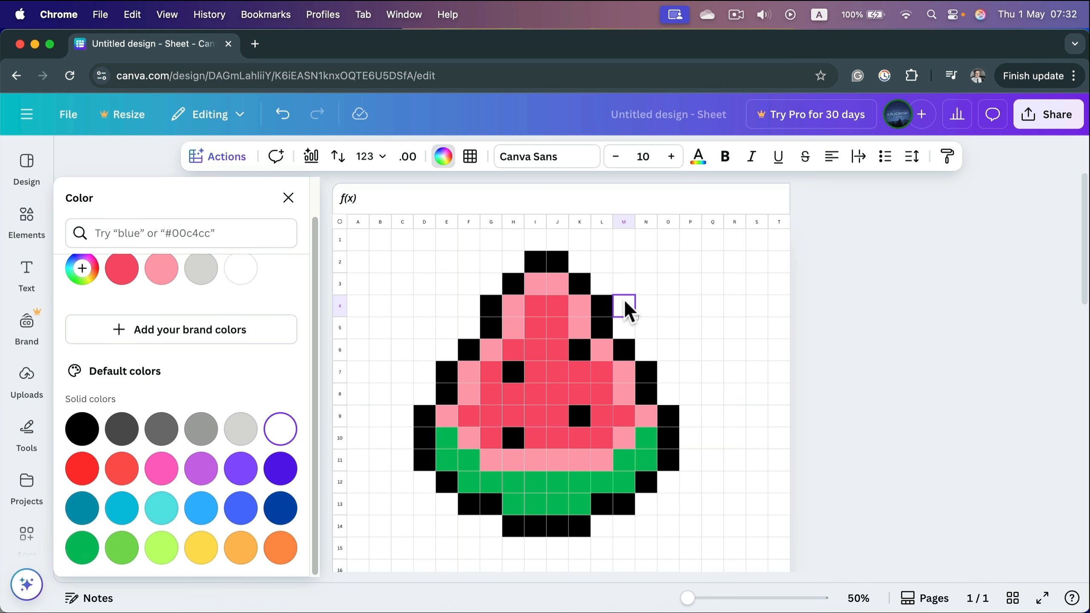
{"action": "left_click", "coordinate": [341, 222]}
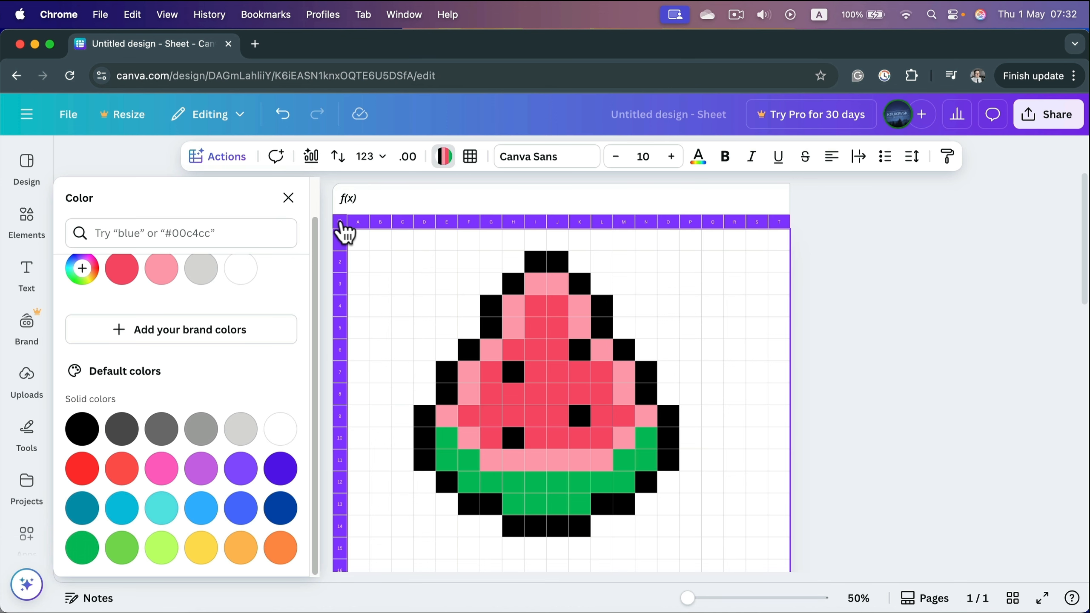
{"action": "left_click", "coordinate": [472, 160]}
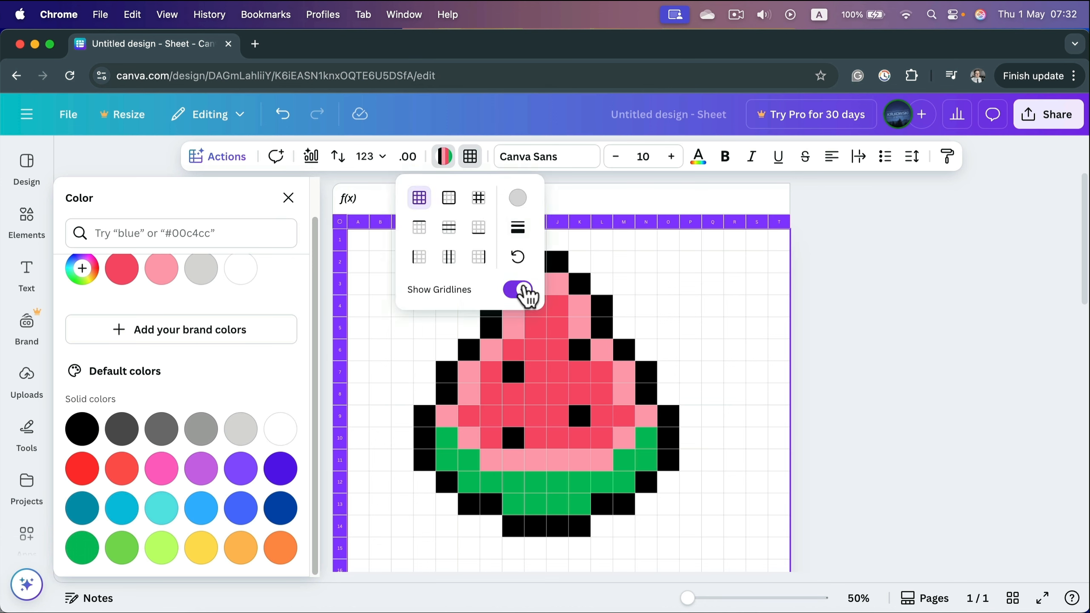
{"action": "left_click", "coordinate": [520, 199]}
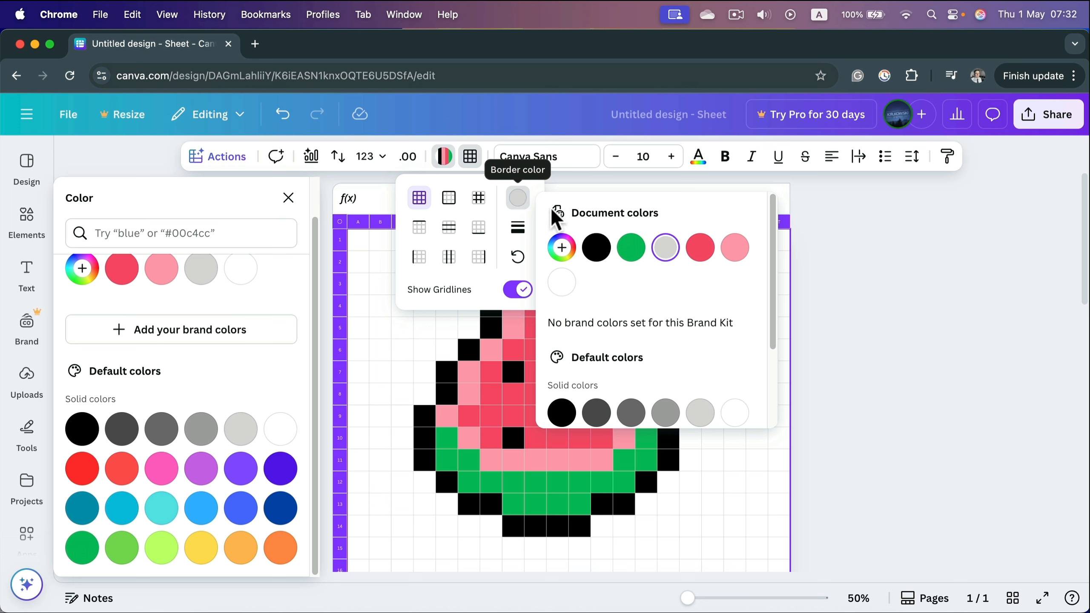
{"action": "left_click", "coordinate": [509, 292]}
{"action": "left_click", "coordinate": [639, 305]}
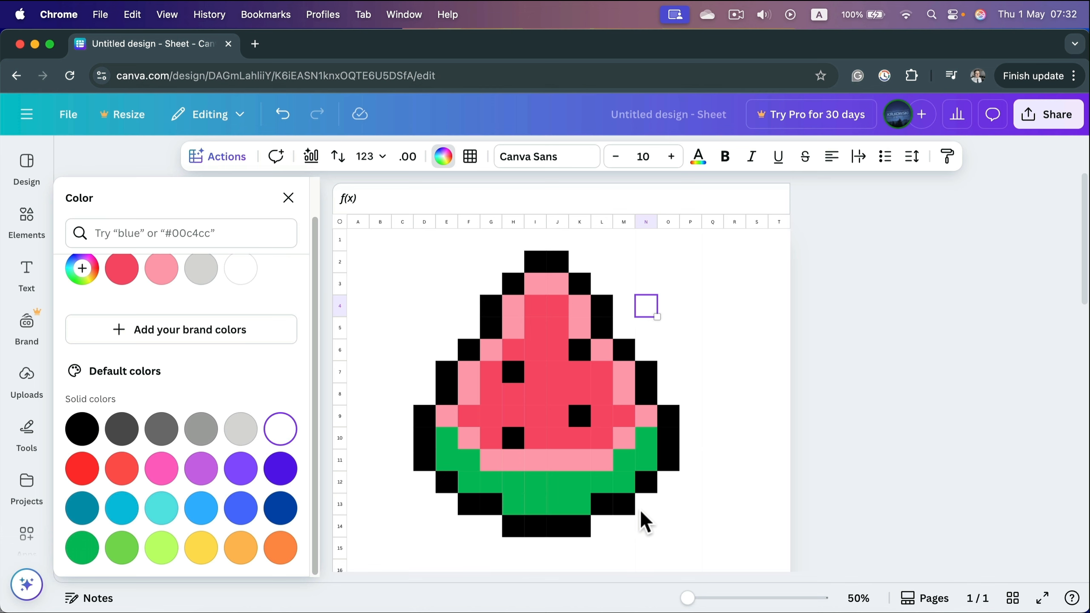
- Download the sheet as a PNG, view the exported image in Preview and close it
{"action": "left_click", "coordinate": [1044, 119]}
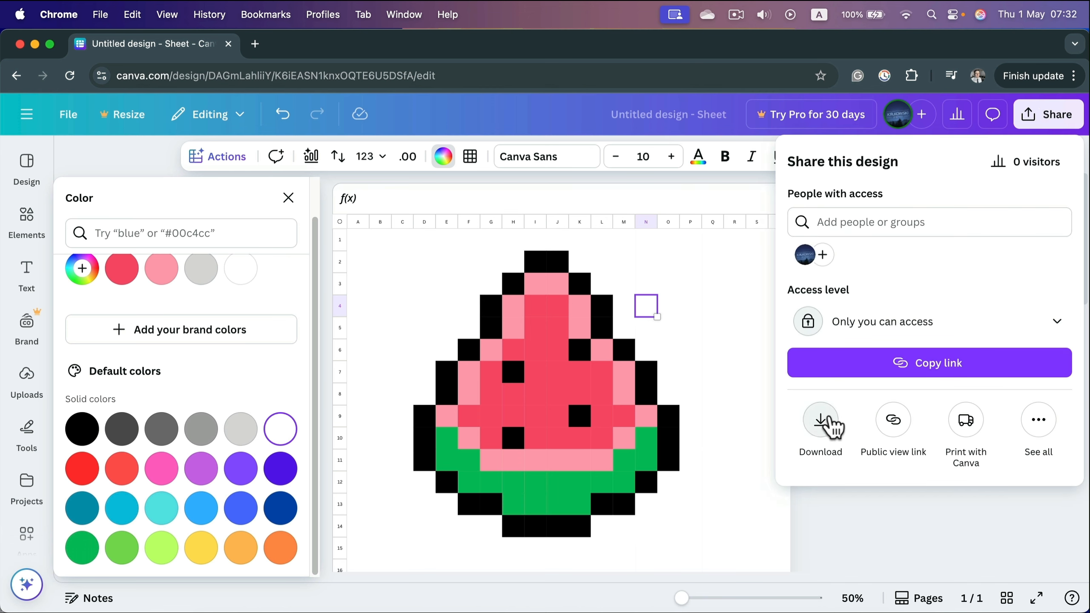
{"action": "left_click", "coordinate": [824, 417]}
{"action": "left_click", "coordinate": [942, 237]}
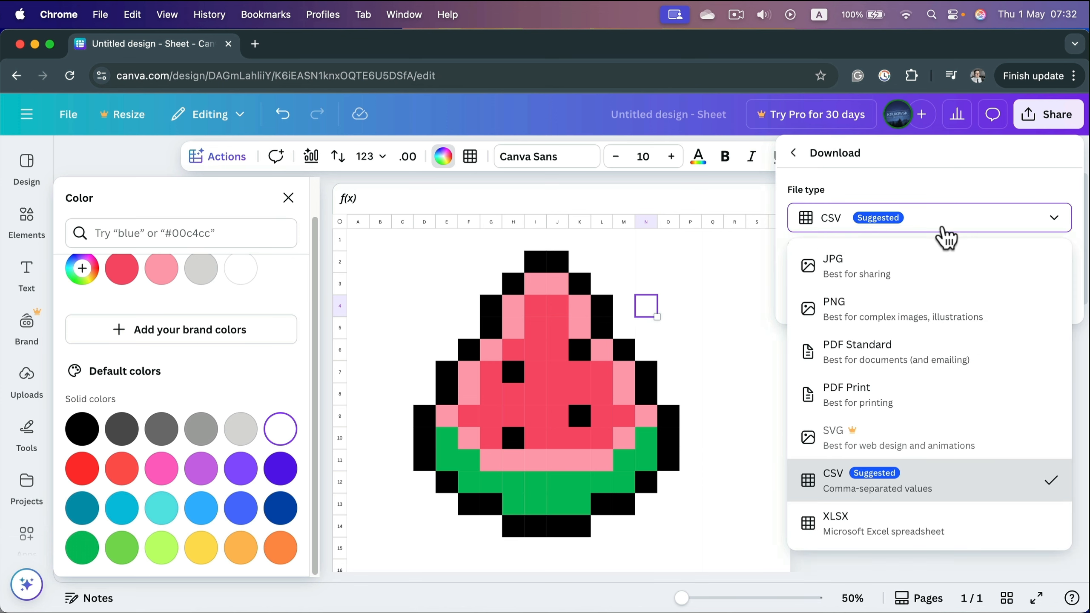
{"action": "left_click", "coordinate": [857, 312]}
{"action": "left_click", "coordinate": [873, 449]}
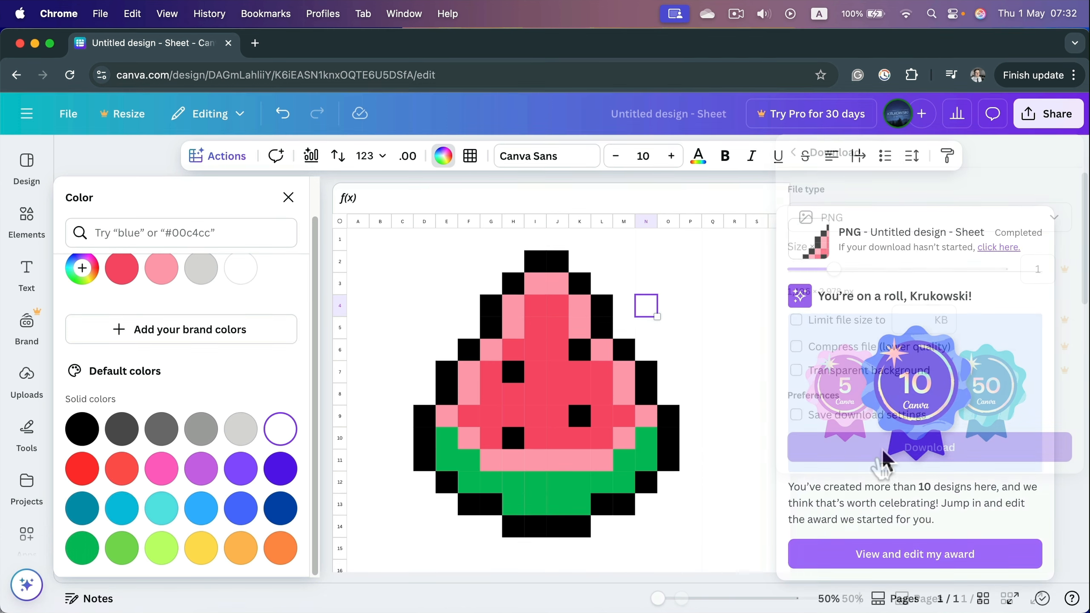
{"action": "left_click", "coordinate": [812, 112]}
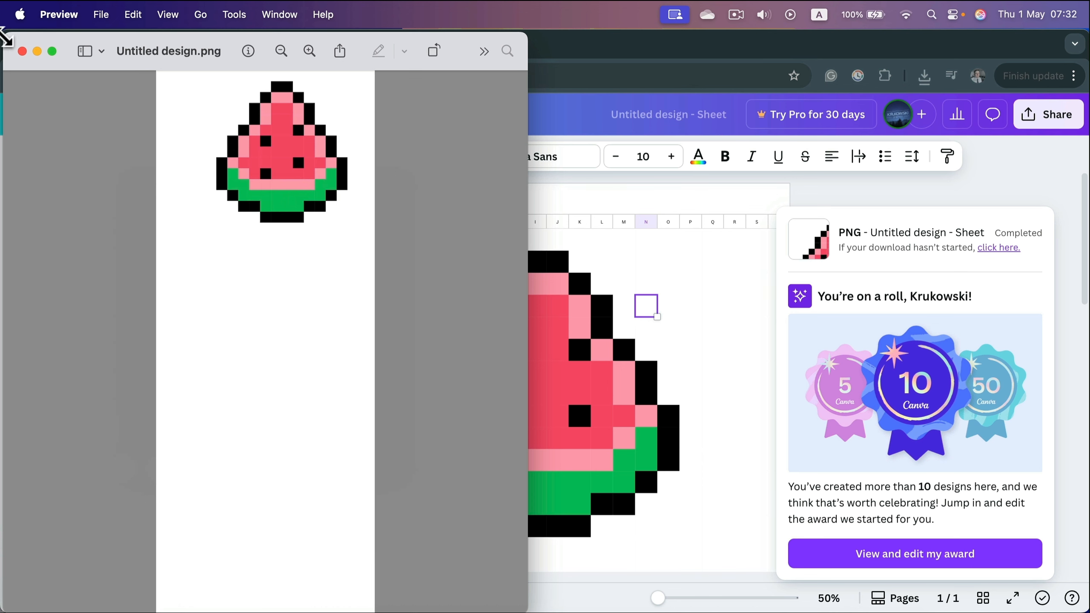
{"action": "left_click", "coordinate": [22, 51]}
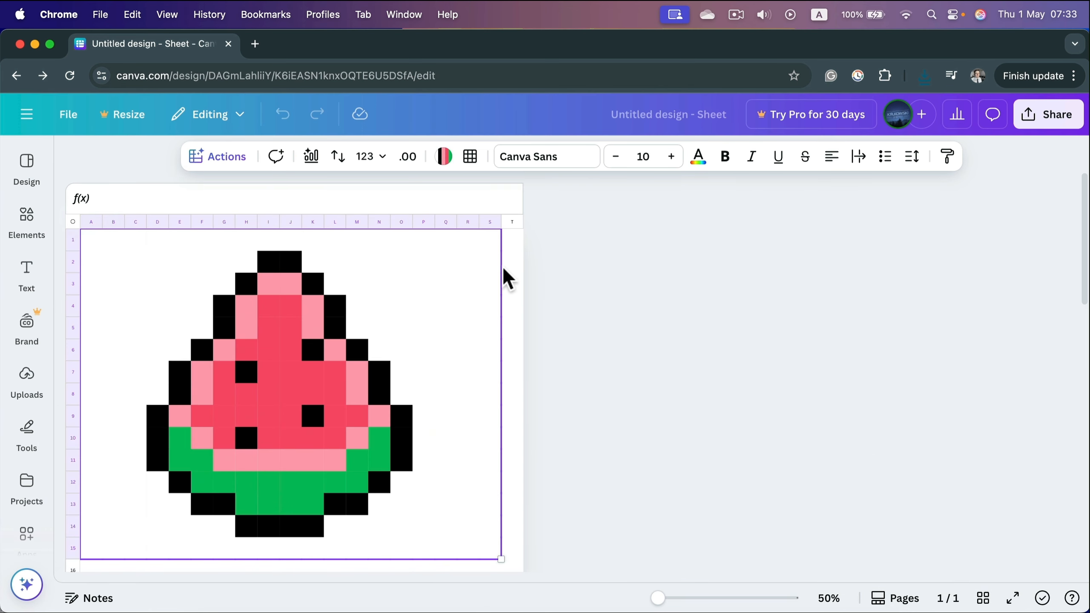
- Try extending the selection from row 16 down to the end of the sheet and back up, then deselect it
{"action": "scroll", "coordinate": [451, 487], "scroll_direction": "down", "scroll_amount": 3}
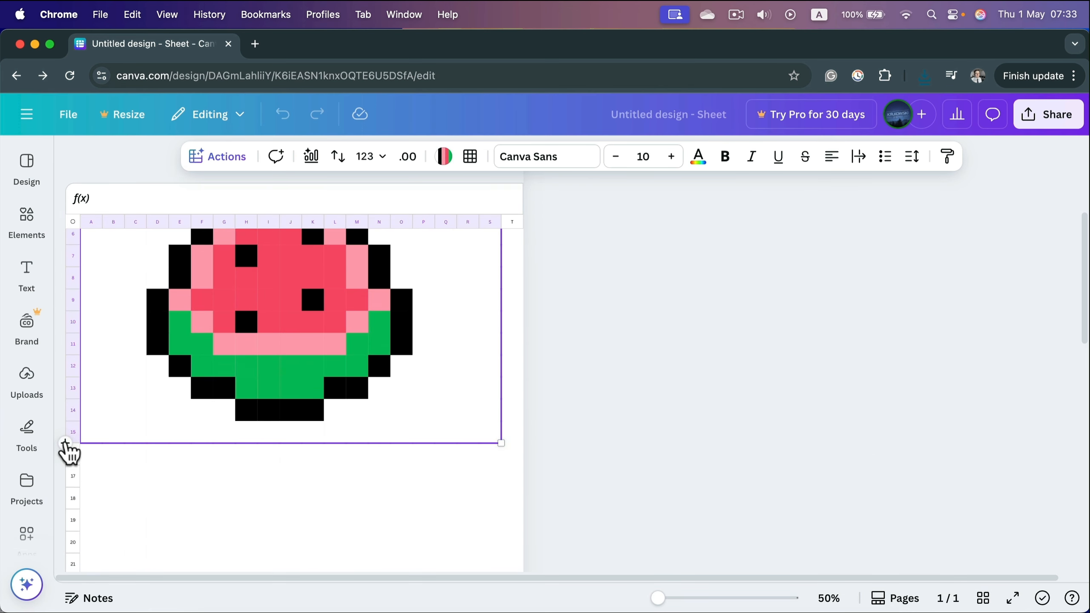
{"action": "left_click", "coordinate": [73, 452]}
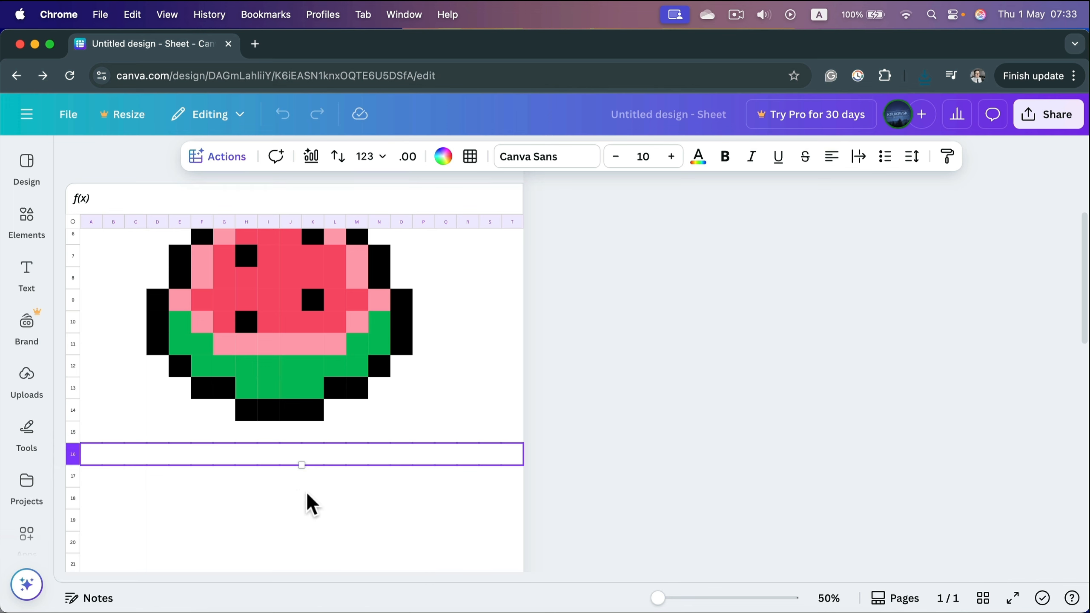
{"action": "key", "text": "shift+super+Down"}
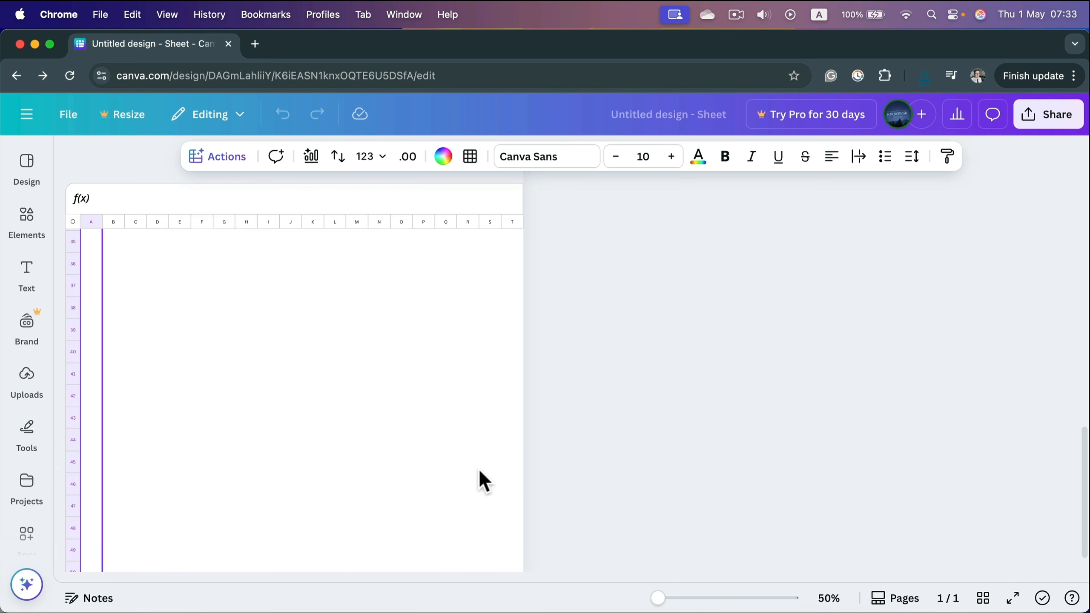
{"action": "key", "text": "shift+super+Up"}
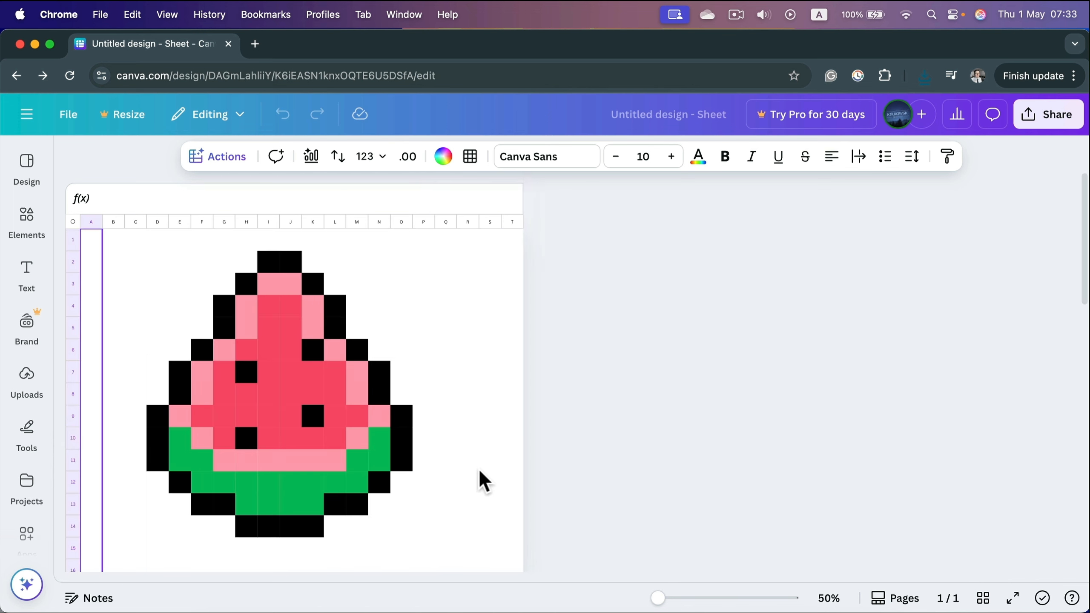
{"action": "left_click", "coordinate": [426, 416]}
- Select all rows from row 16 to the end of the sheet and delete them
{"action": "scroll", "coordinate": [365, 429], "scroll_direction": "down", "scroll_amount": 5}
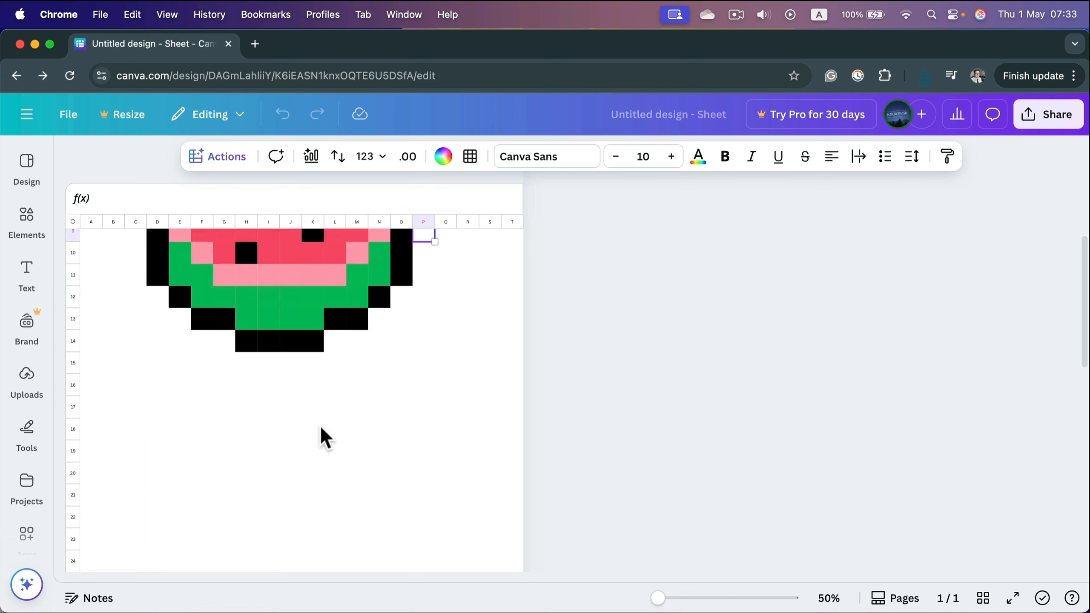
{"action": "left_click", "coordinate": [79, 386]}
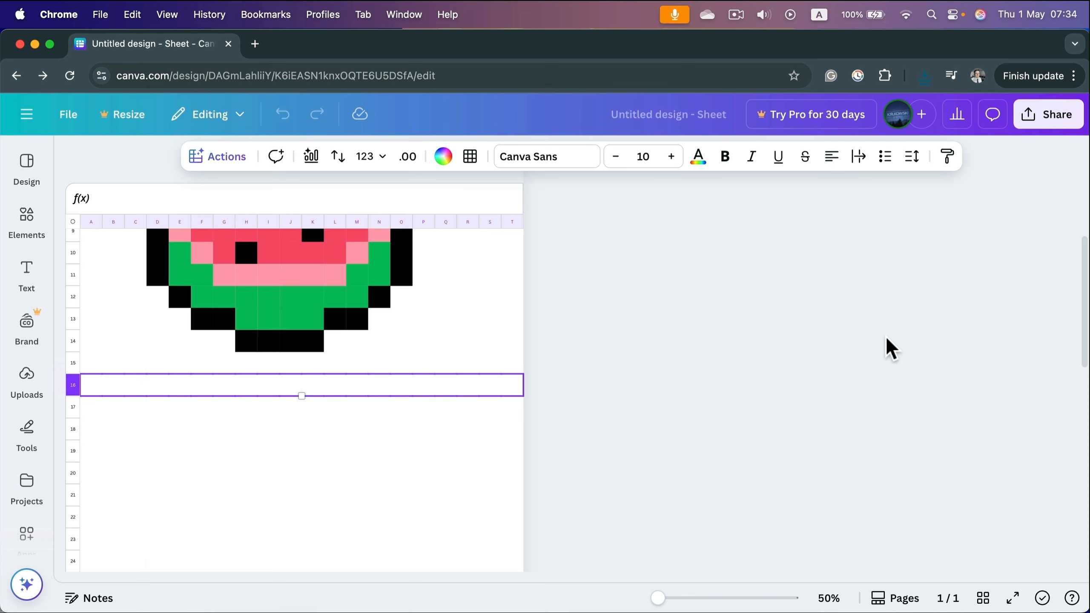
{"action": "key", "text": "ctrl+space"}
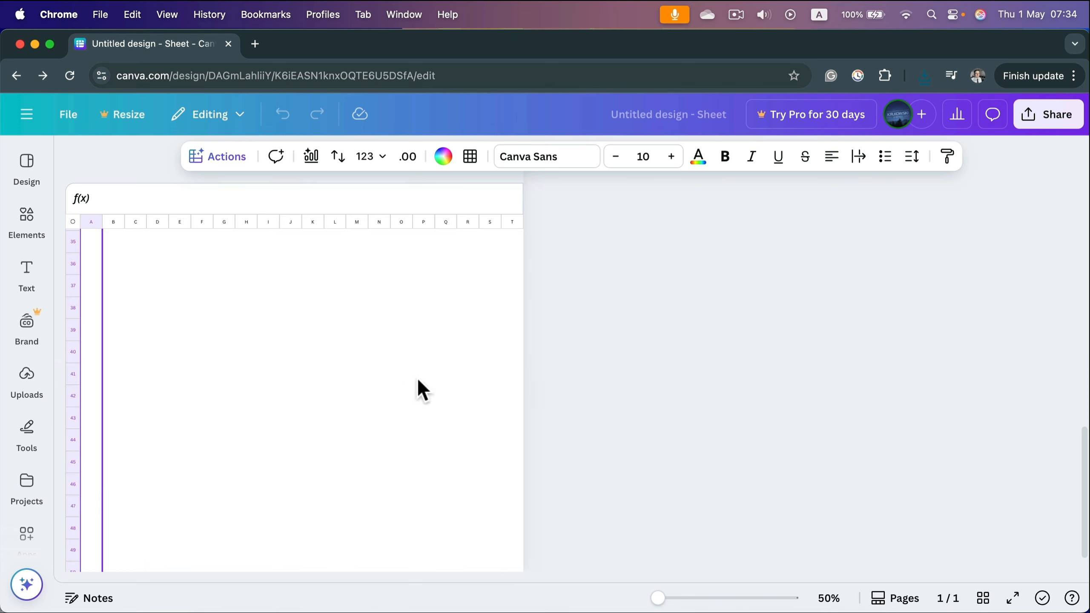
{"action": "scroll", "coordinate": [94, 389], "scroll_direction": "down", "scroll_amount": 1}
{"action": "scroll", "coordinate": [122, 475], "scroll_direction": "up", "scroll_amount": 10}
{"action": "scroll", "coordinate": [121, 474], "scroll_direction": "down", "scroll_amount": 3}
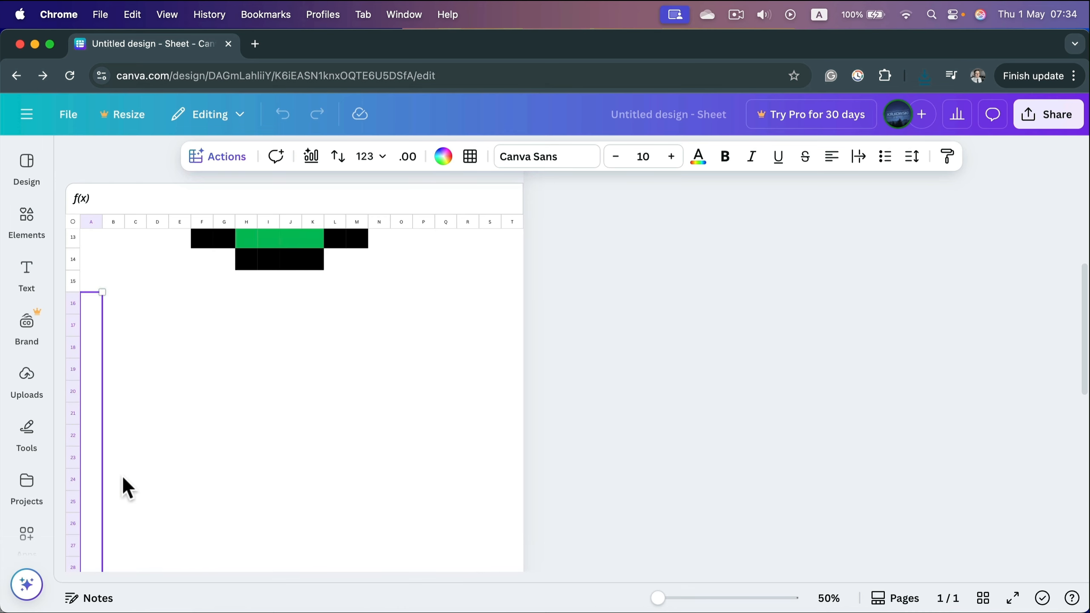
{"action": "key", "text": "super+shift+Right"}
{"action": "scroll", "coordinate": [122, 474], "scroll_direction": "up", "scroll_amount": 6}
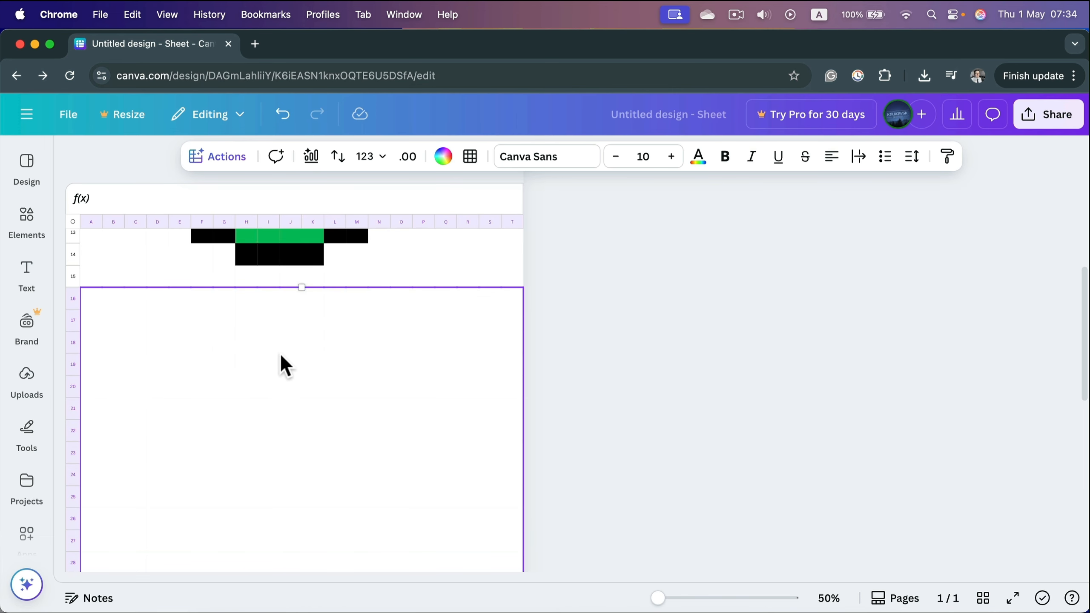
{"action": "right_click", "coordinate": [283, 372]}
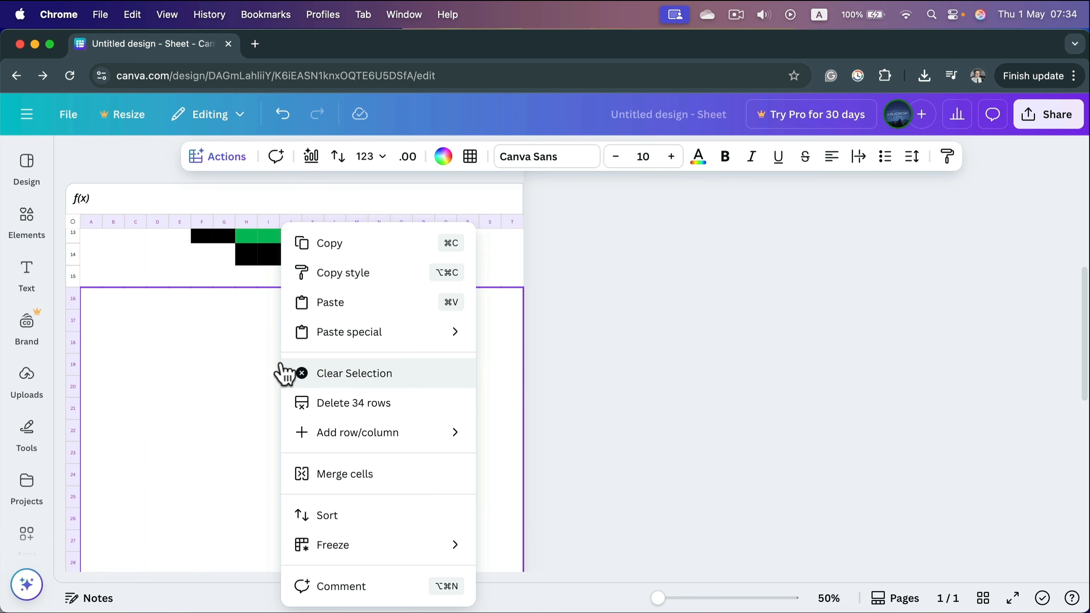
{"action": "left_click", "coordinate": [357, 403]}
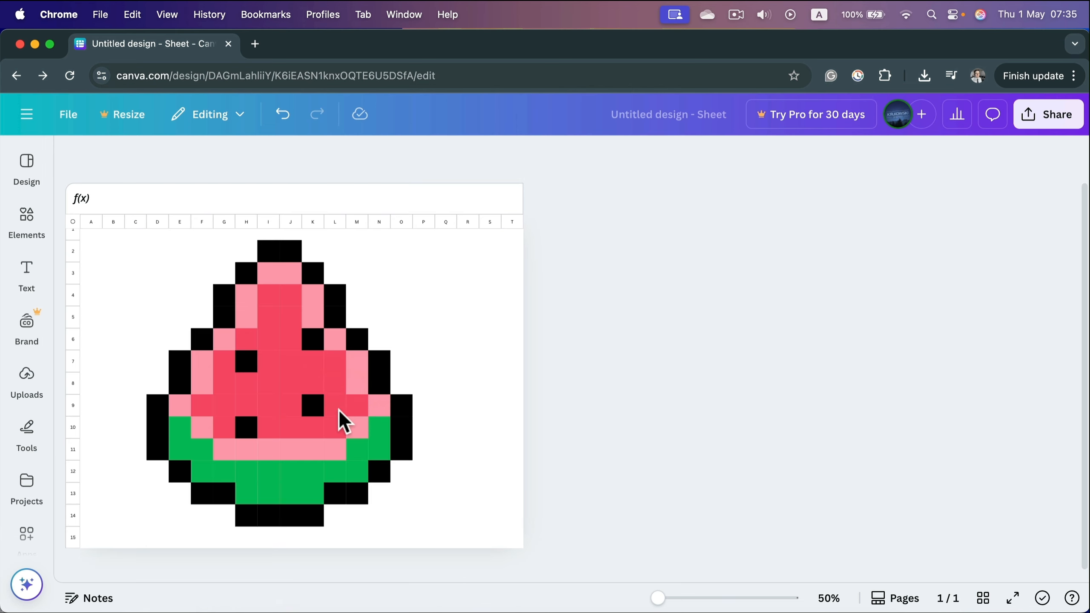
- Delete the empty column T at the far edge of the sheet
{"action": "left_click", "coordinate": [514, 220]}
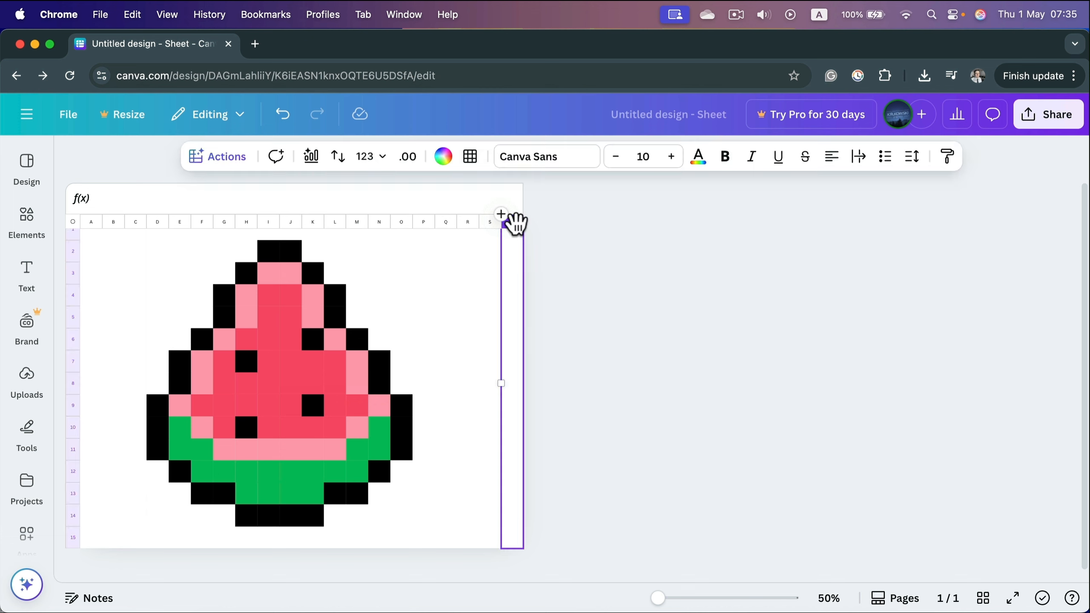
{"action": "right_click", "coordinate": [515, 220]}
{"action": "left_click", "coordinate": [583, 353]}
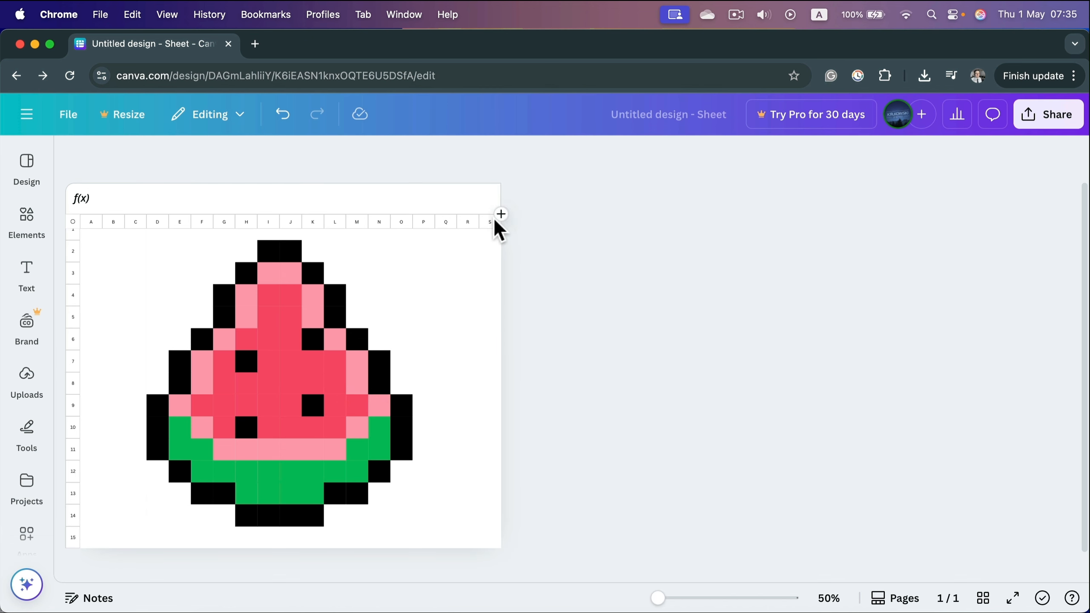
- Compare the empty columns on either side of the watermelon and delete column S to even out the margins
{"action": "left_click", "coordinate": [92, 223]}
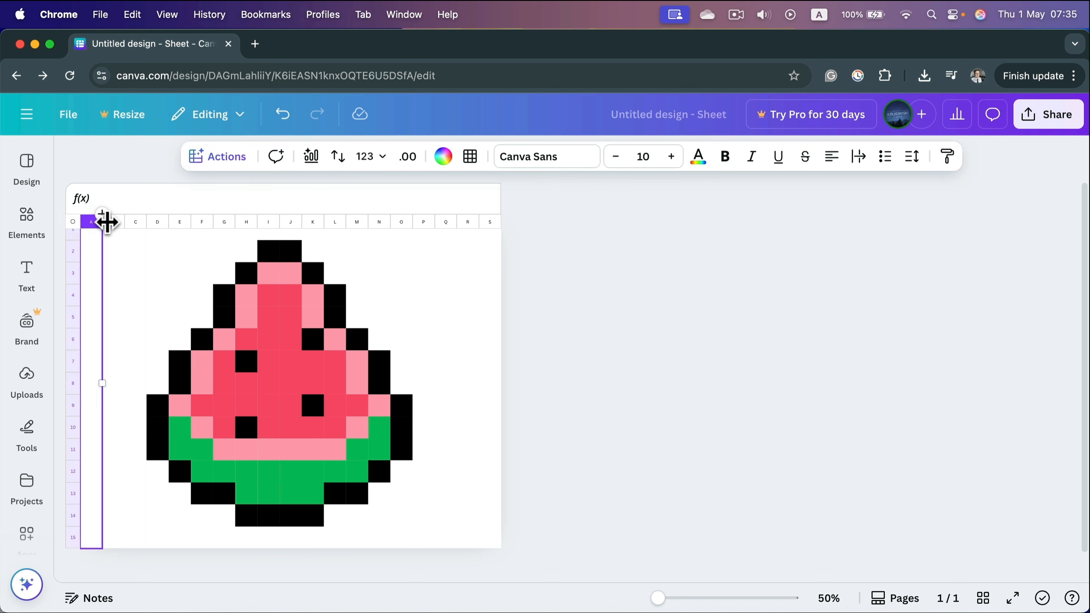
{"action": "left_click", "coordinate": [113, 223]}
{"action": "left_click", "coordinate": [401, 221]}
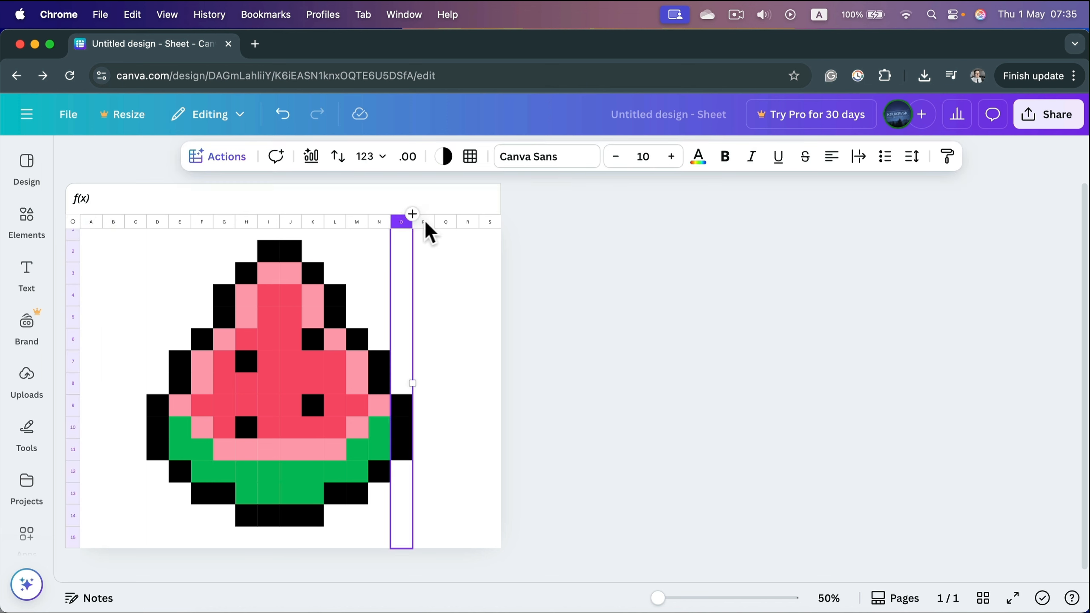
{"action": "left_click", "coordinate": [424, 221]}
{"action": "left_click", "coordinate": [446, 222]}
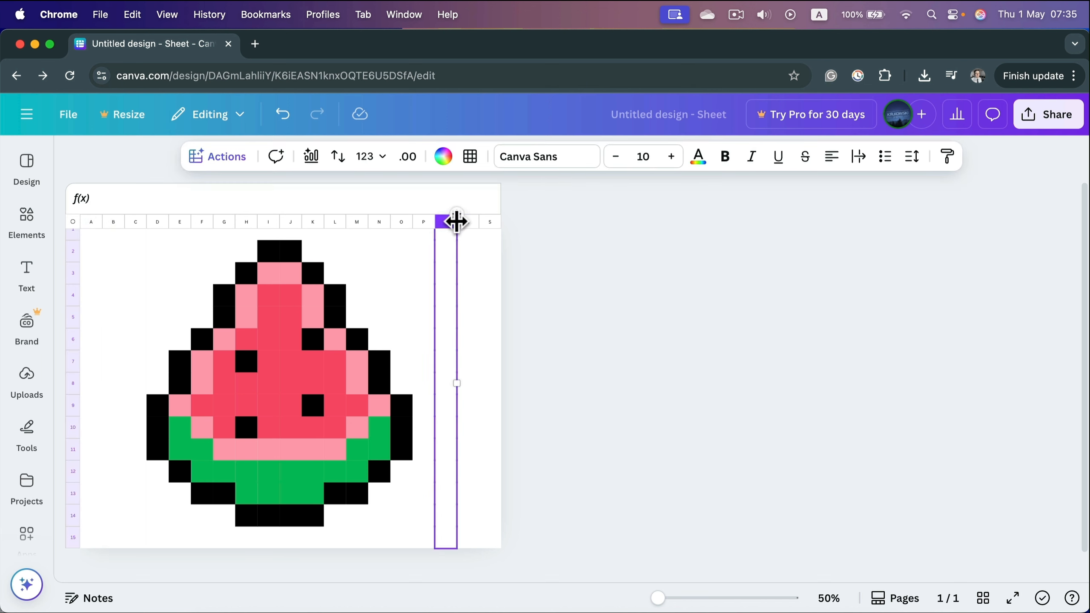
{"action": "left_click", "coordinate": [468, 221]}
{"action": "left_click", "coordinate": [489, 221]}
{"action": "right_click", "coordinate": [488, 222]}
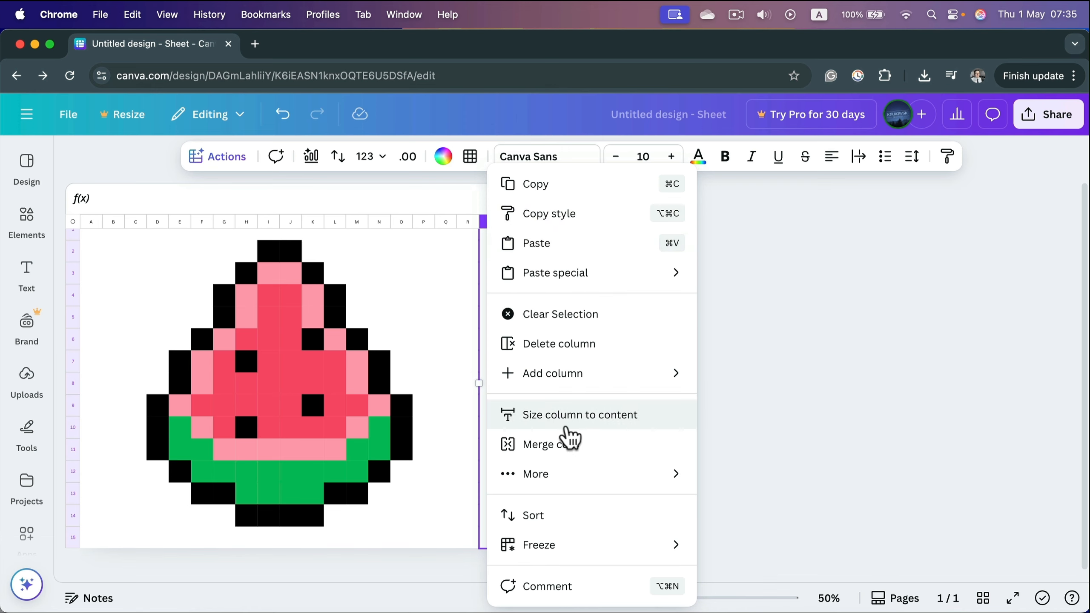
{"action": "left_click", "coordinate": [596, 346]}
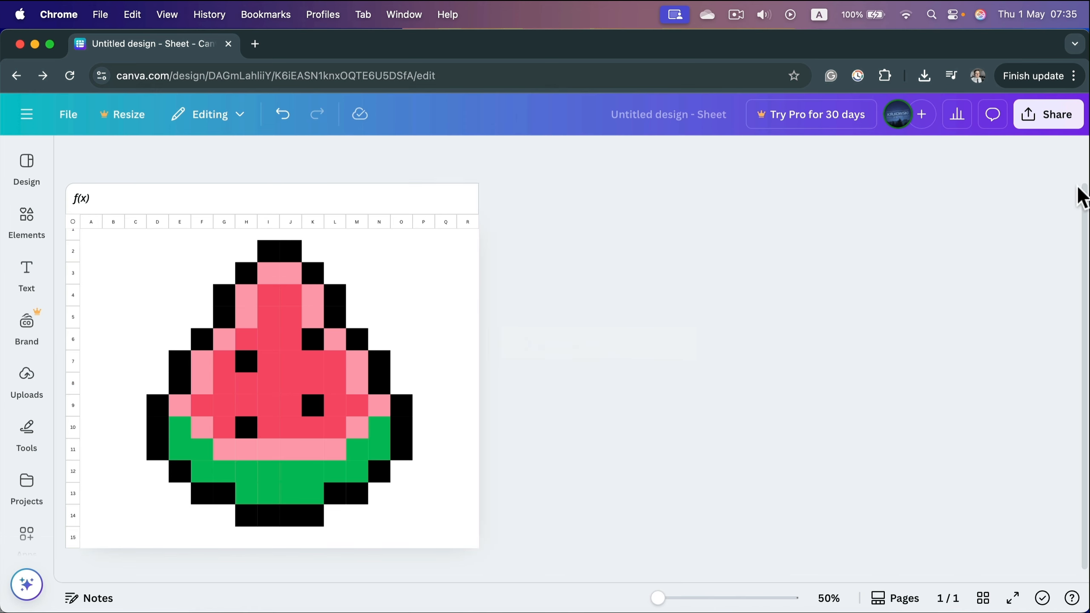
- Open the download options for the trimmed sheet and show the available file types
{"action": "left_click", "coordinate": [1056, 122]}
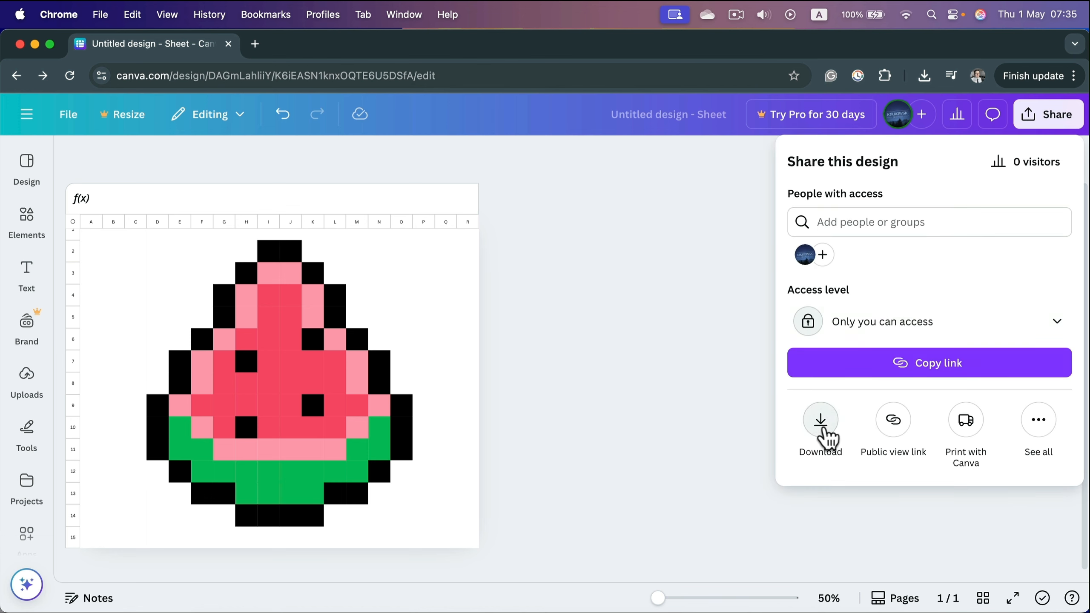
{"action": "left_click", "coordinate": [820, 421]}
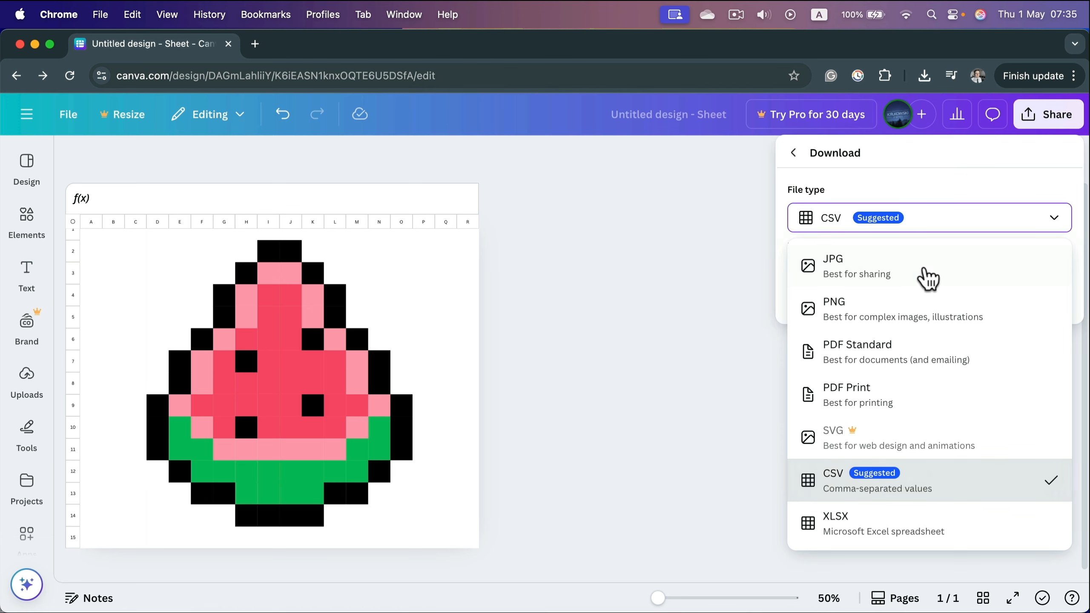